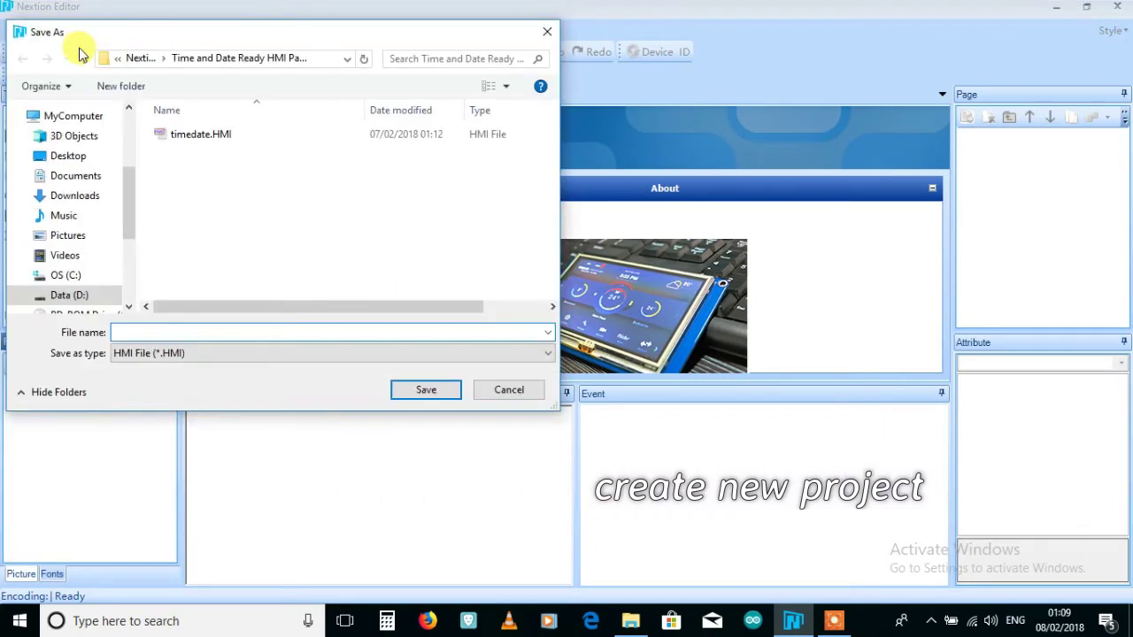
- Save the new project as an HMI file named test1
{"action": "left_click", "coordinate": [226, 332]}
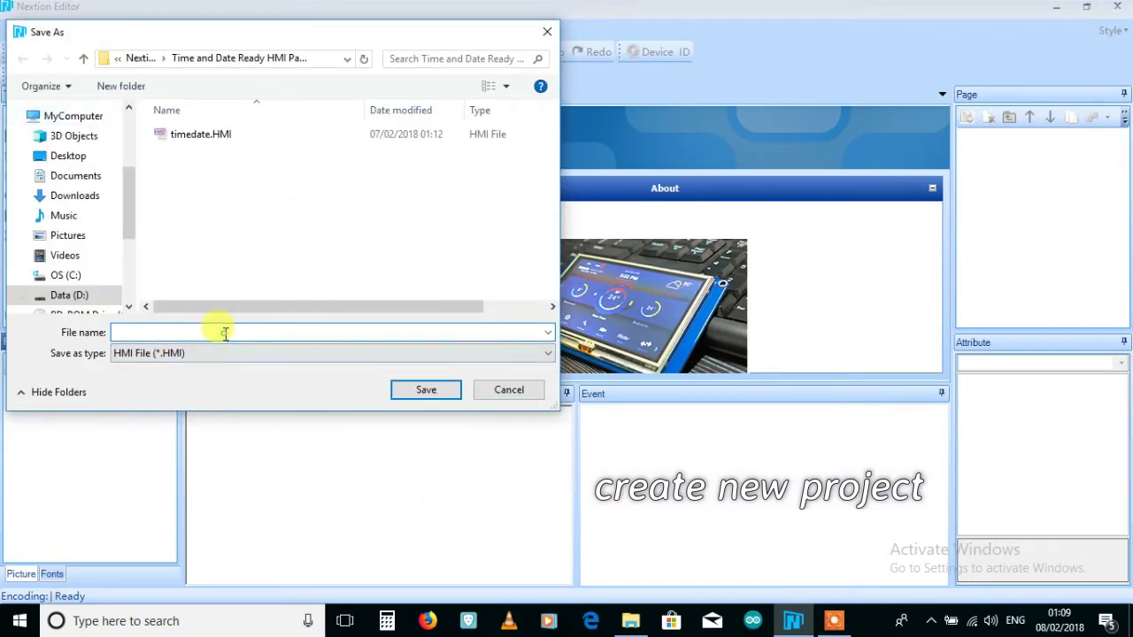
{"action": "type", "text": "test1"}
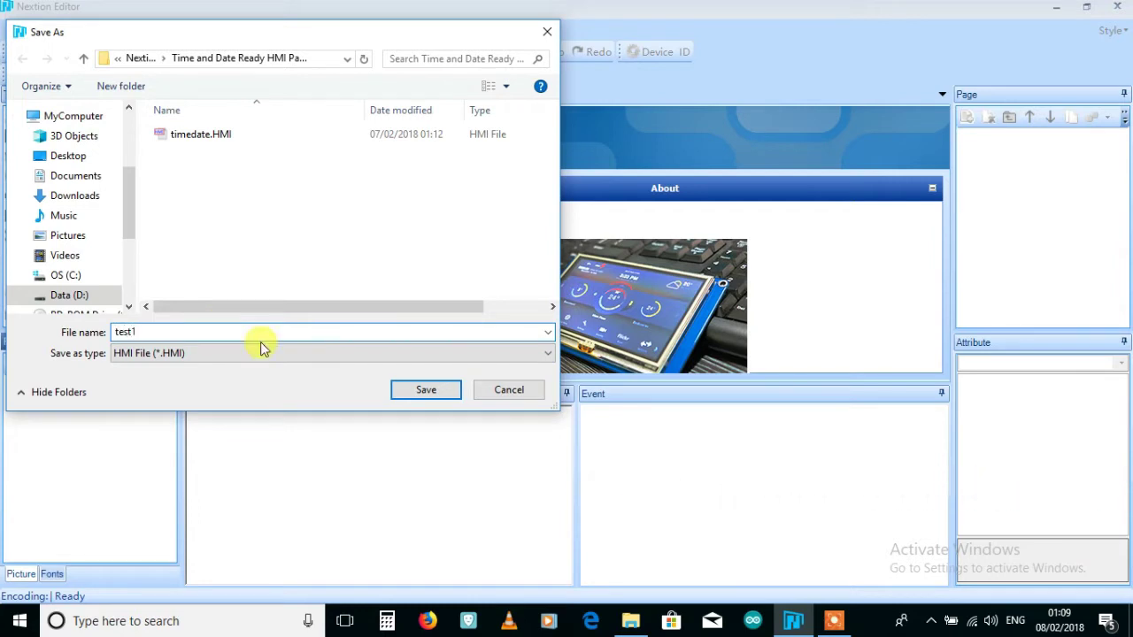
{"action": "left_click", "coordinate": [417, 394]}
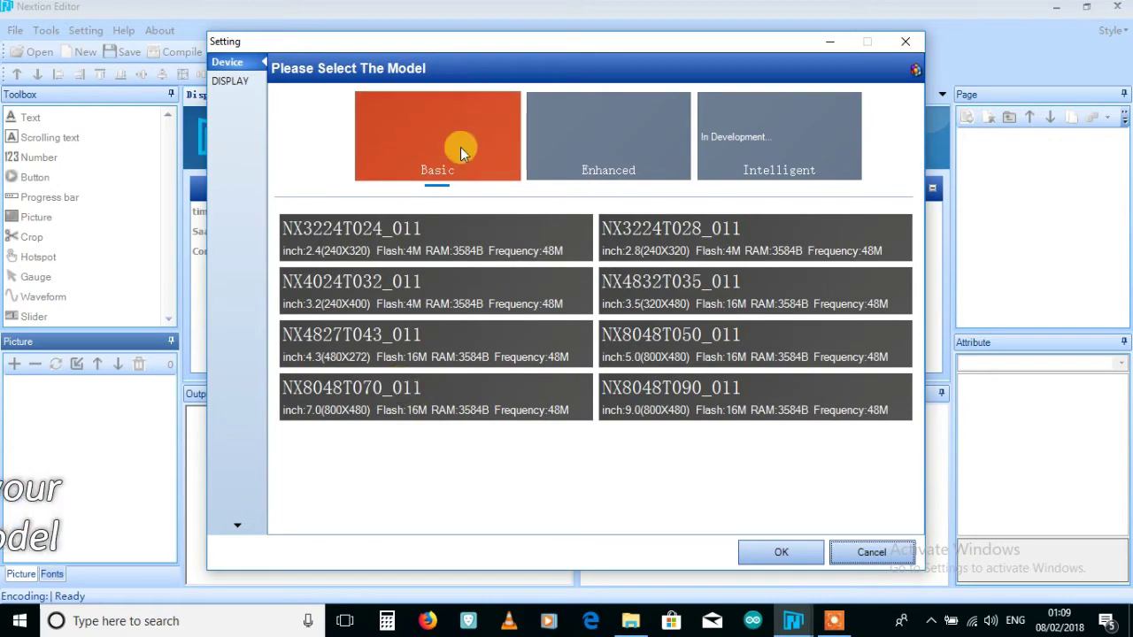
- Set the display direction to 90 Vertical and choose the basic device model NX3224T024_011
{"action": "left_click", "coordinate": [232, 81]}
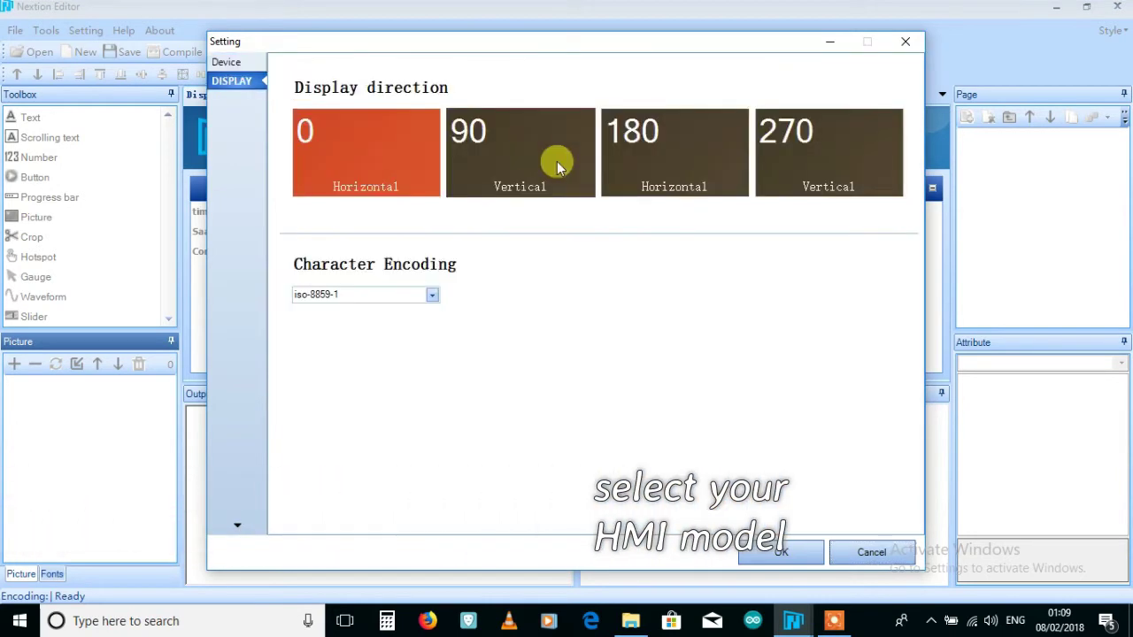
{"action": "left_click", "coordinate": [555, 163]}
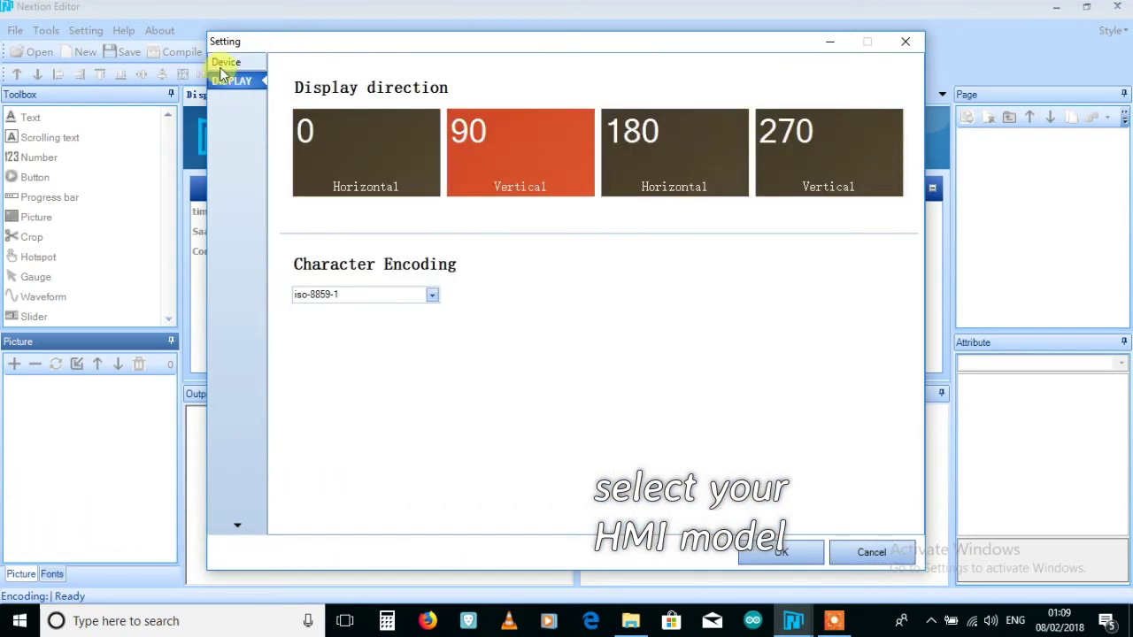
{"action": "left_click", "coordinate": [223, 68]}
{"action": "left_click", "coordinate": [392, 248]}
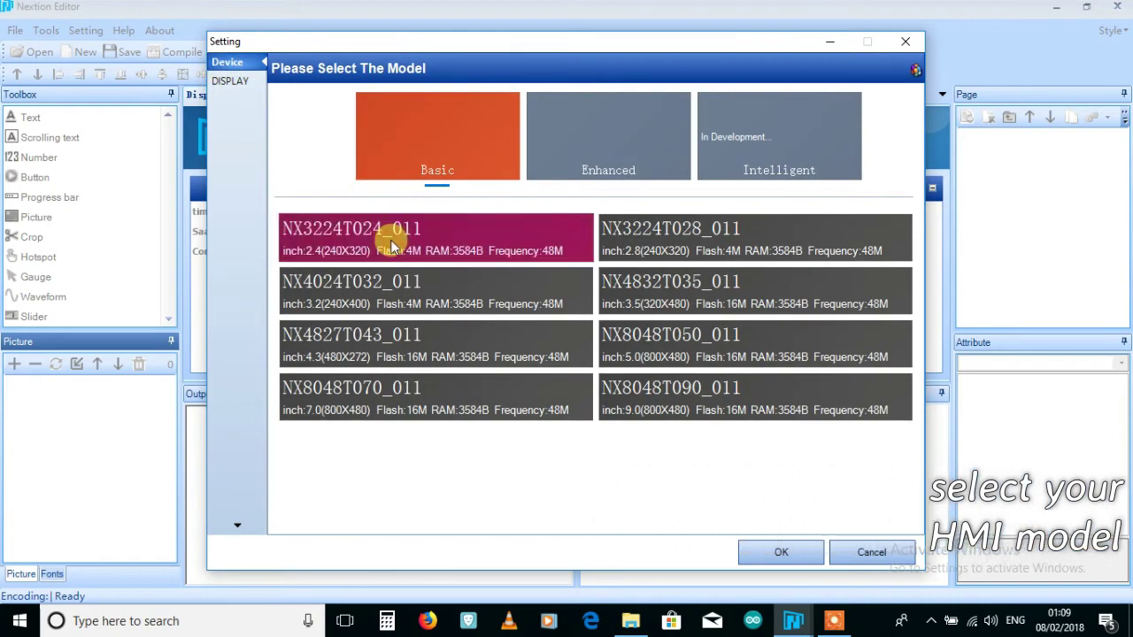
{"action": "left_click", "coordinate": [787, 554]}
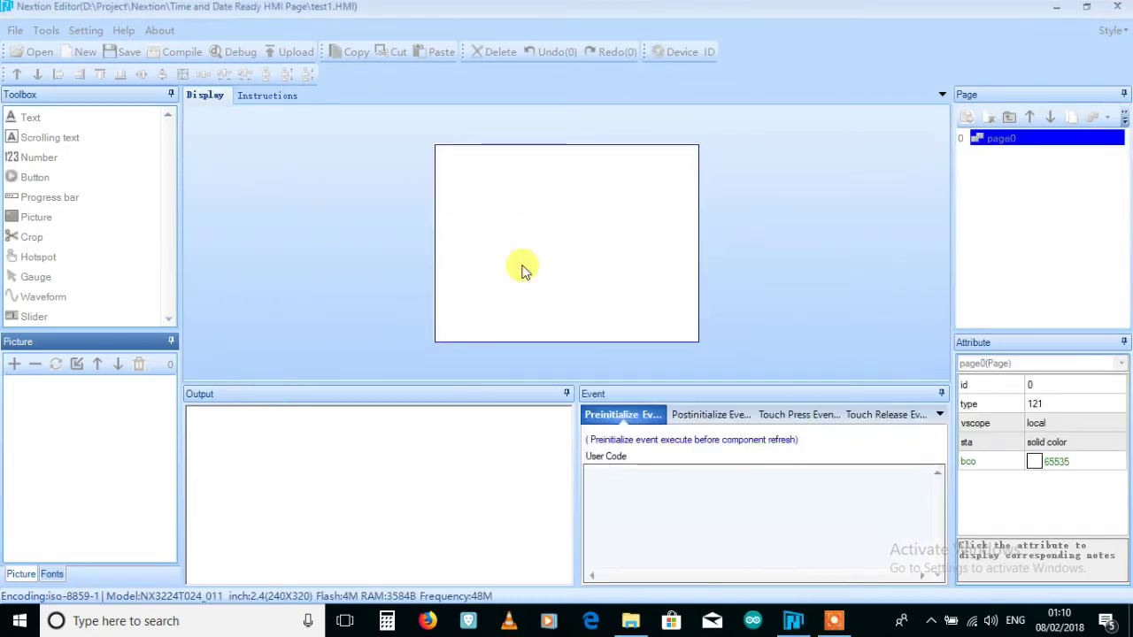
- Import About.png, background.png, logo28.png, offbutton1.png and onbutton1.png from the post1 folder as project pictures
{"action": "left_click", "coordinate": [15, 364]}
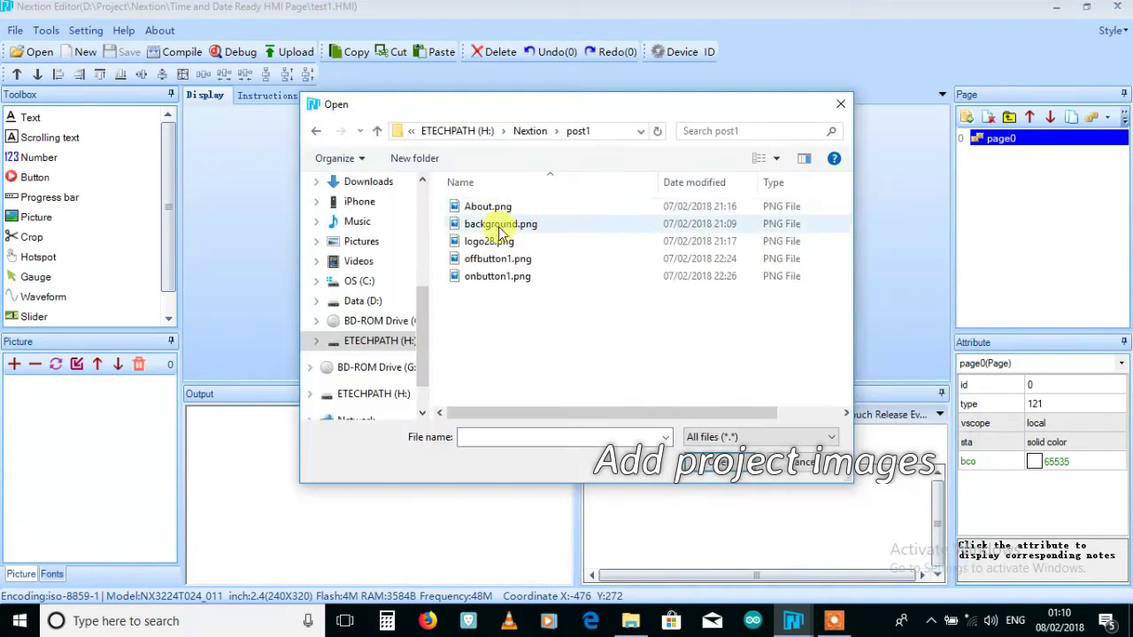
{"action": "left_click_drag", "start_coordinate": [468, 304], "coordinate": [470, 203]}
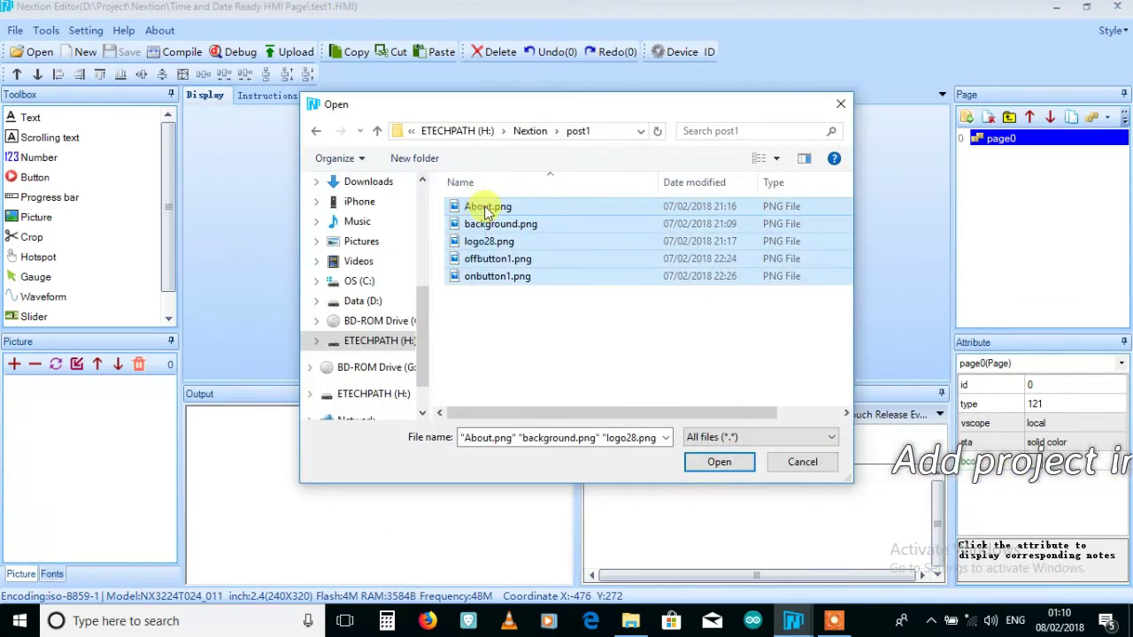
{"action": "left_click", "coordinate": [715, 464]}
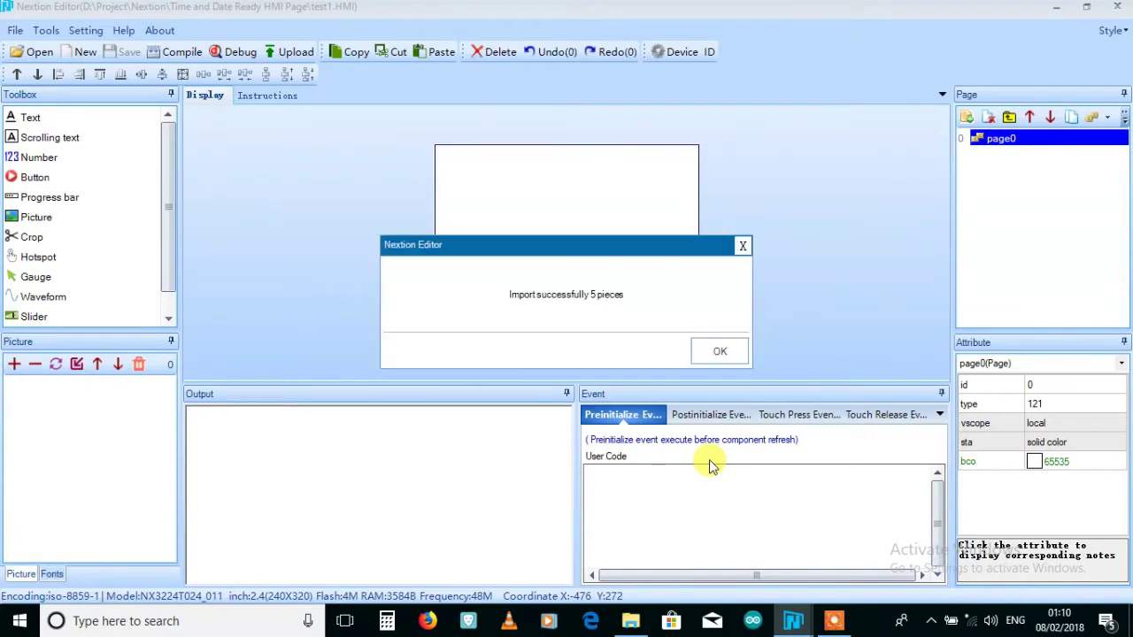
{"action": "left_click", "coordinate": [720, 354]}
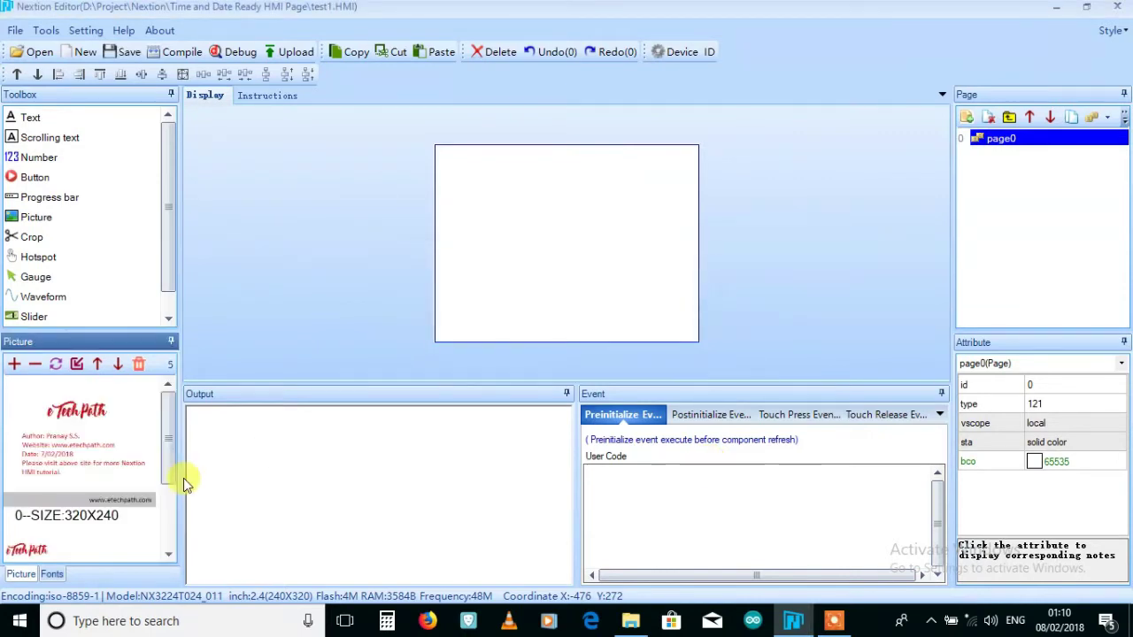
- Add a picture component to page0 and assign it the 320X240 background image, picture 1
{"action": "mouse_move", "coordinate": [167, 459]}
{"action": "left_mouse_down"}
{"action": "mouse_move", "coordinate": [164, 534]}
{"action": "mouse_move", "coordinate": [171, 476]}
{"action": "left_mouse_up"}
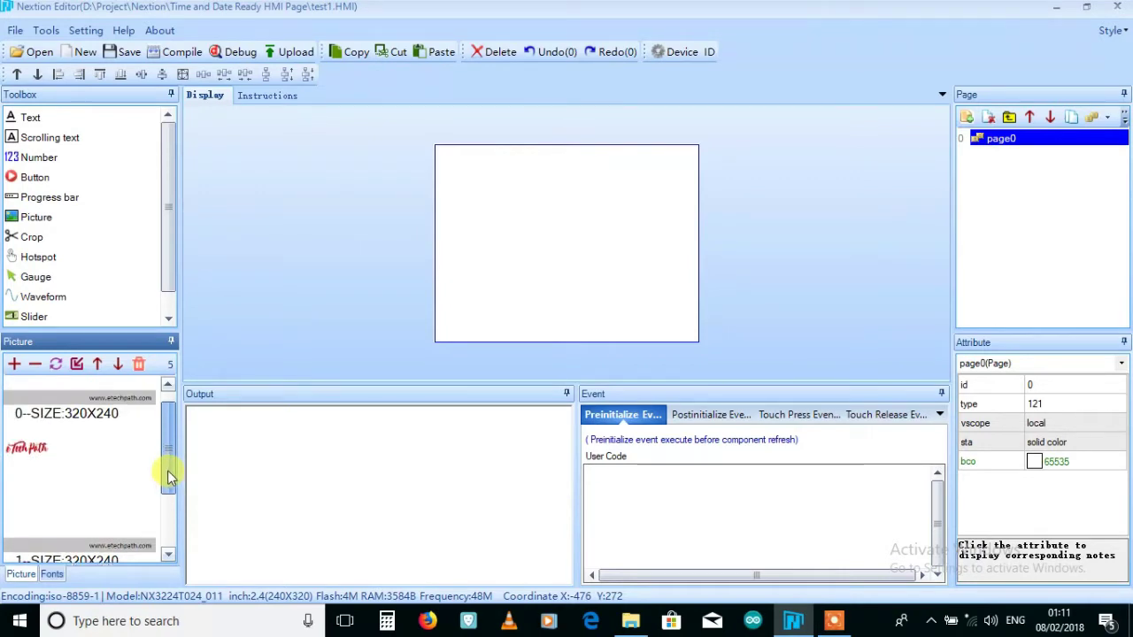
{"action": "left_click", "coordinate": [68, 488]}
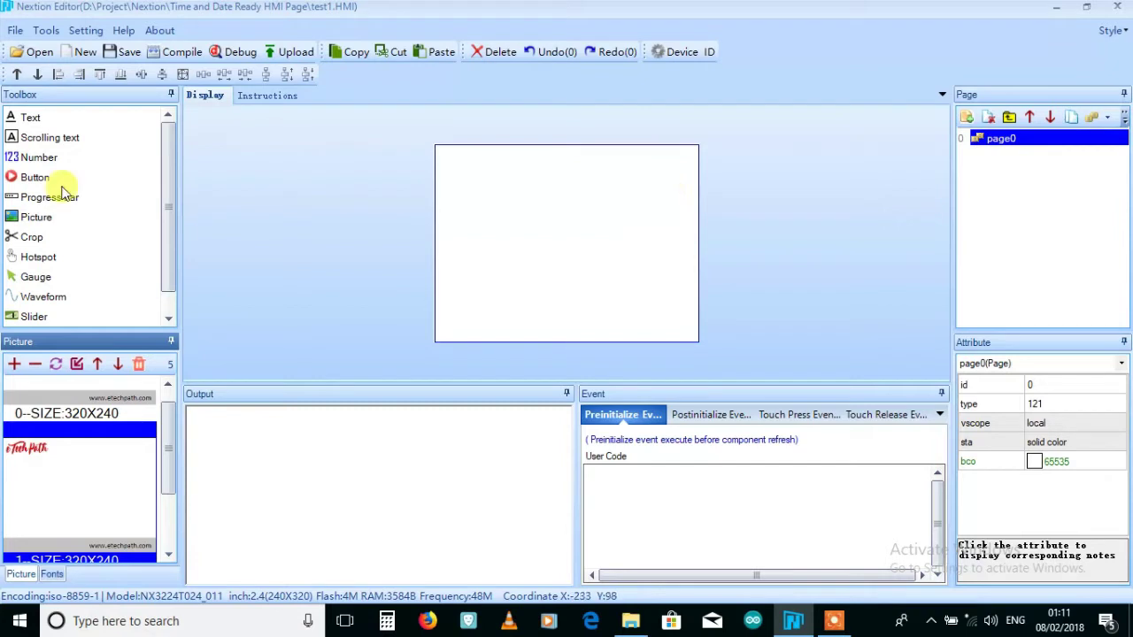
{"action": "left_click", "coordinate": [17, 219]}
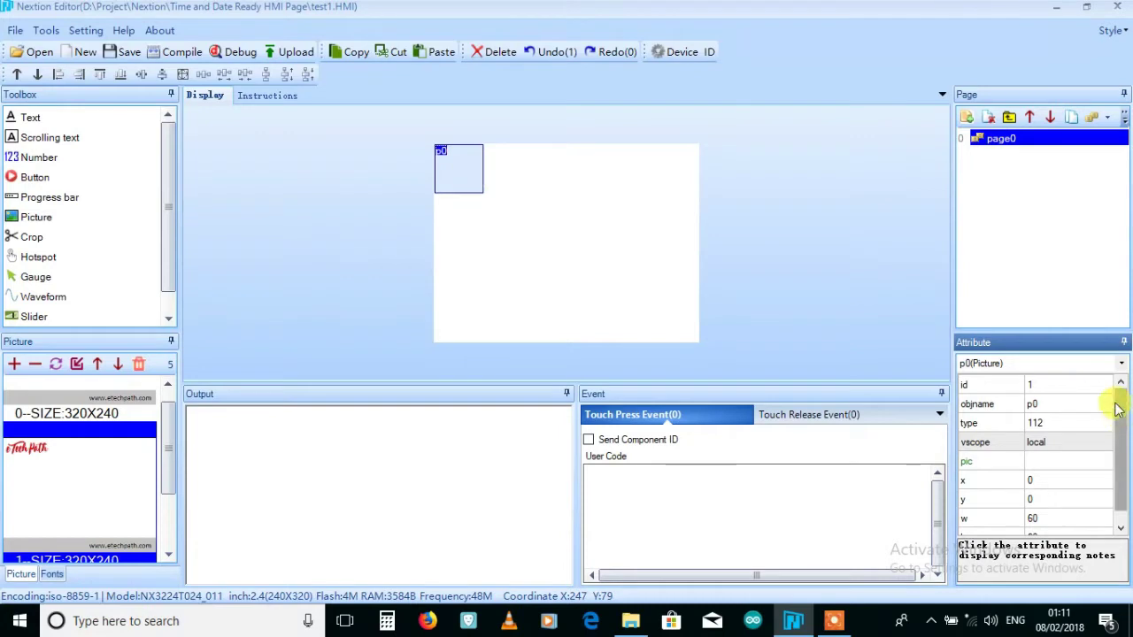
{"action": "left_click", "coordinate": [1065, 464]}
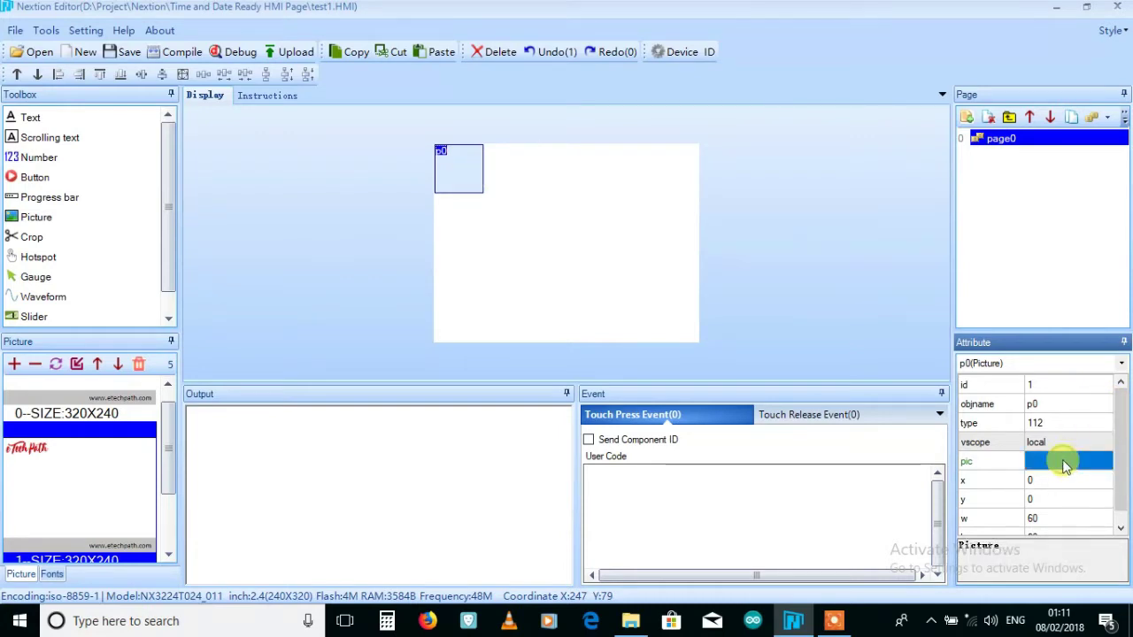
{"action": "double_click", "coordinate": [1064, 464]}
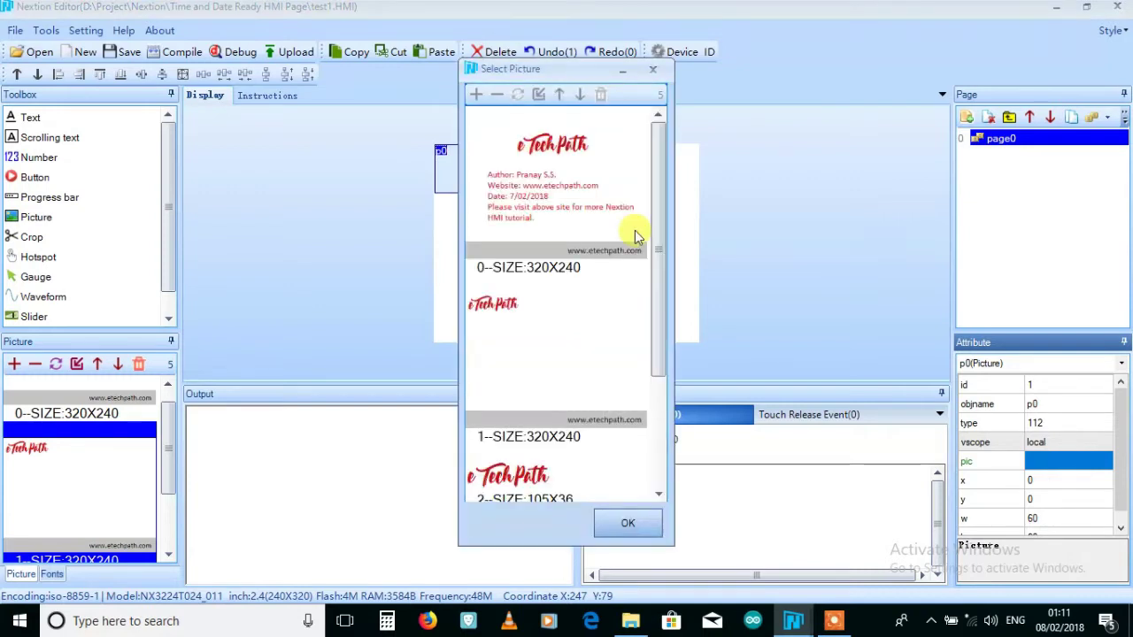
{"action": "left_click", "coordinate": [563, 338]}
{"action": "left_click", "coordinate": [636, 522]}
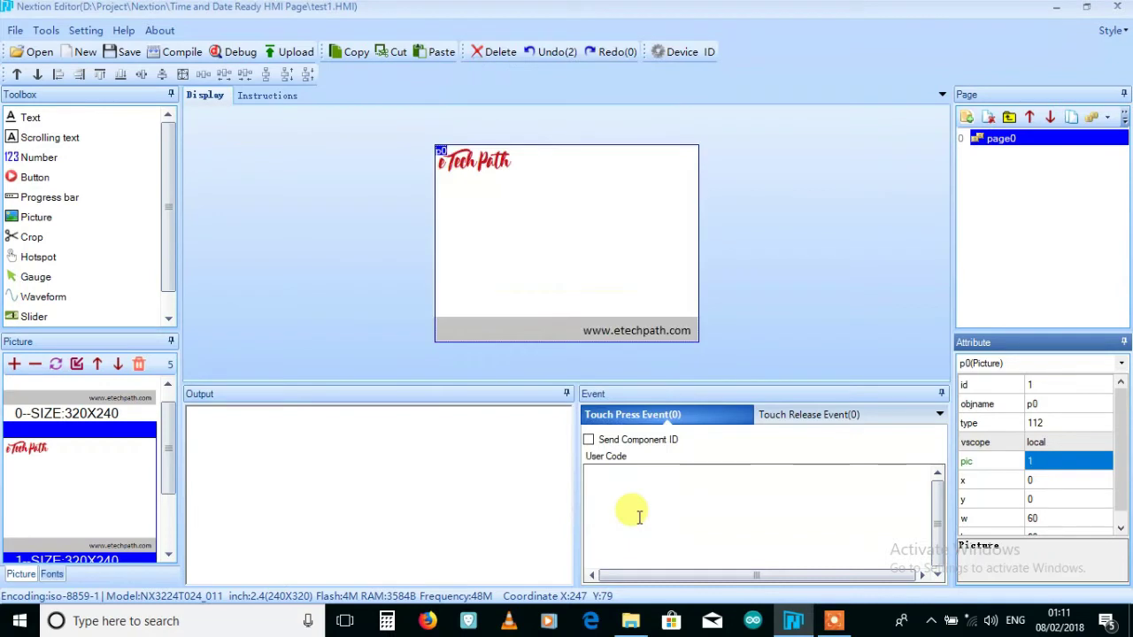
{"action": "left_click", "coordinate": [590, 297]}
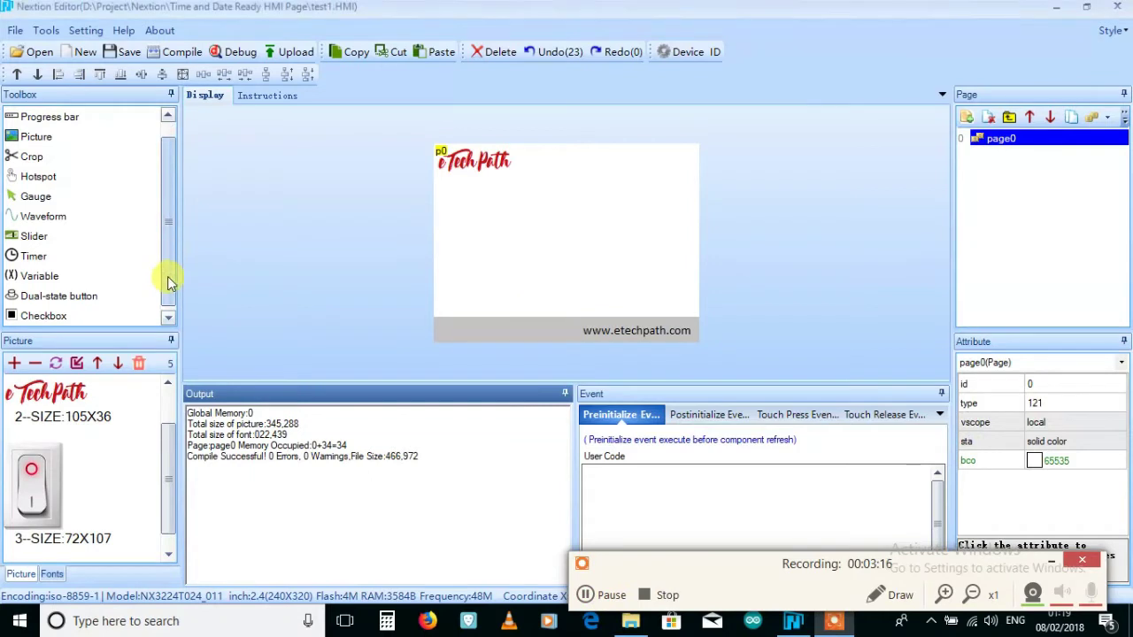
- Add a dual-state button and place it below the eTechPath logo in the page's left half
{"action": "scroll", "coordinate": [168, 283], "scroll_direction": "down", "scroll_amount": 1}
{"action": "left_click", "coordinate": [50, 279]}
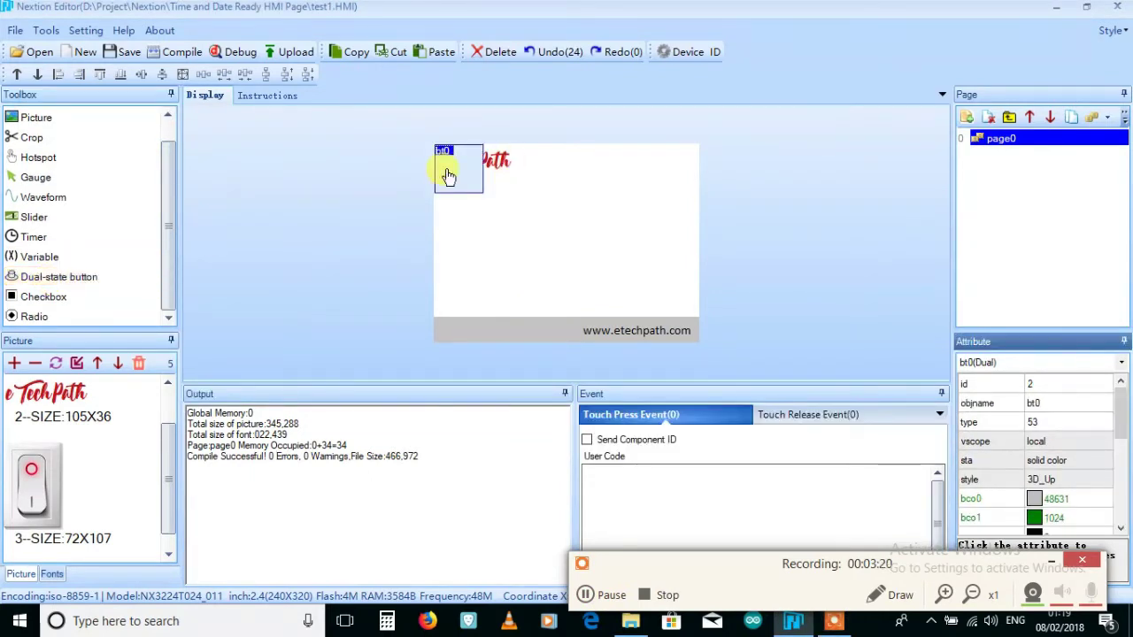
{"action": "left_click_drag", "start_coordinate": [447, 175], "coordinate": [485, 228]}
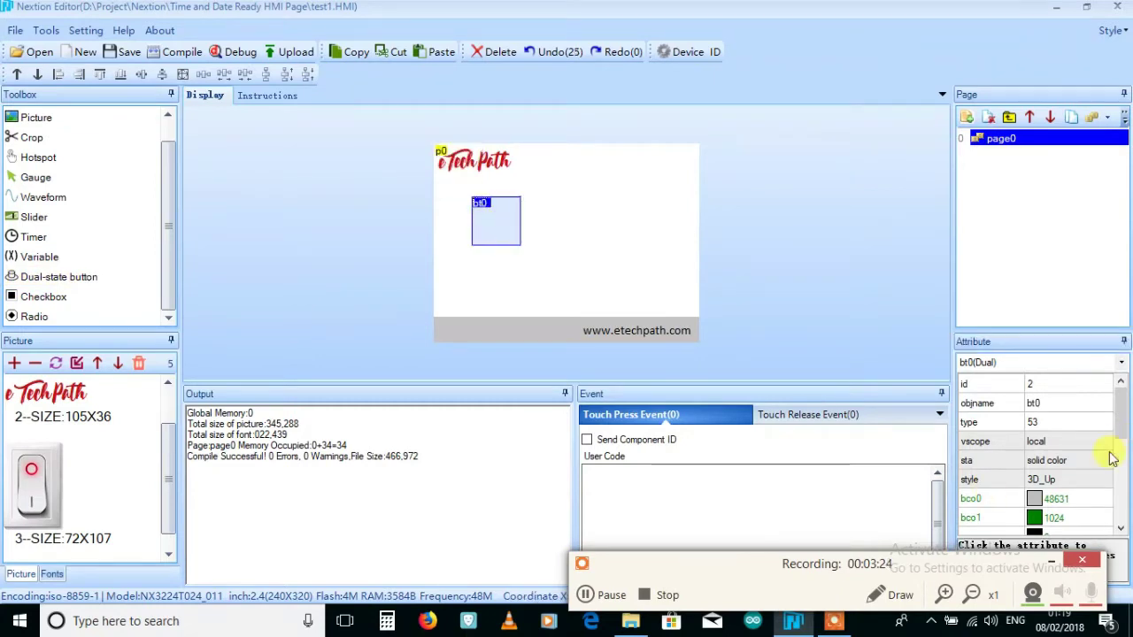
- Set the dual-state button's background fill (sta) to image
{"action": "scroll", "coordinate": [1122, 436], "scroll_direction": "down", "scroll_amount": 2}
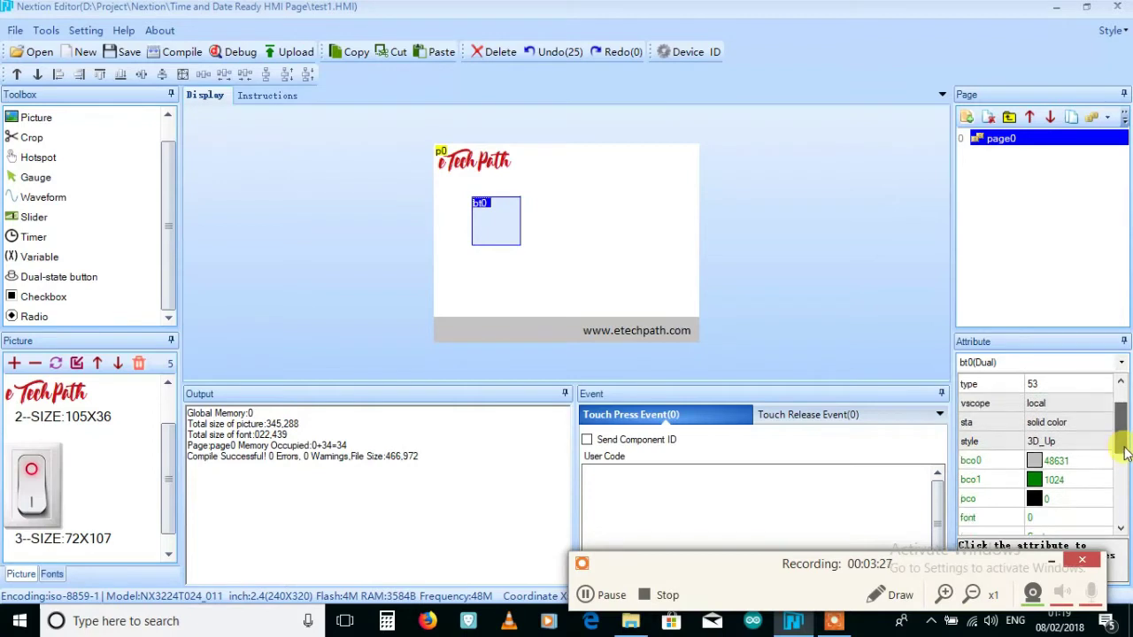
{"action": "left_click", "coordinate": [1046, 424]}
{"action": "left_click", "coordinate": [1049, 423]}
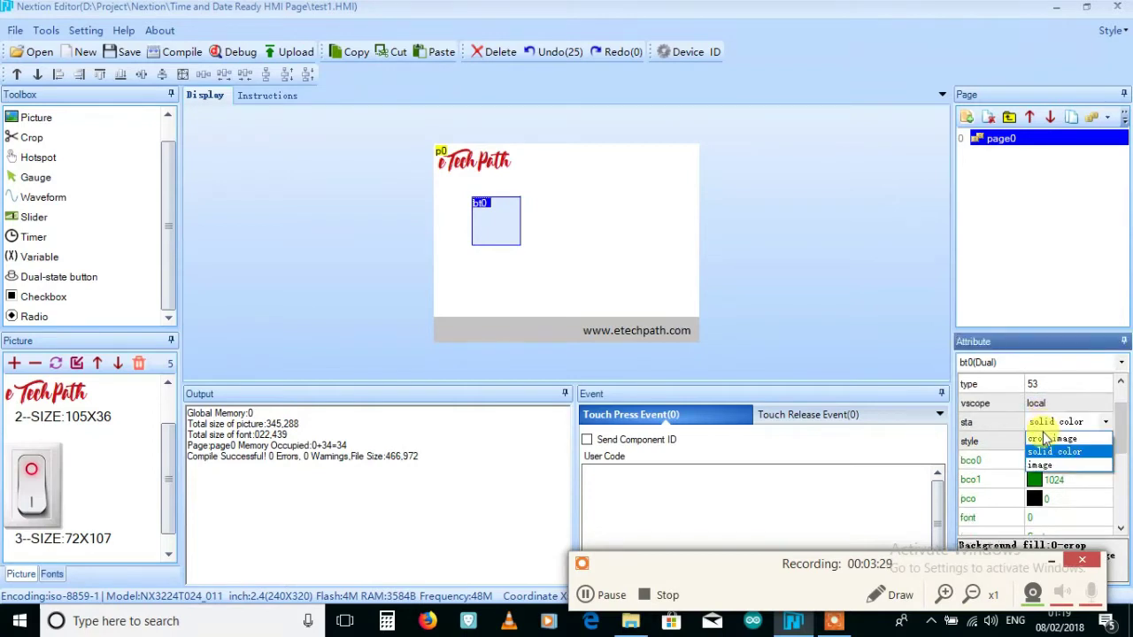
{"action": "left_click", "coordinate": [1045, 466]}
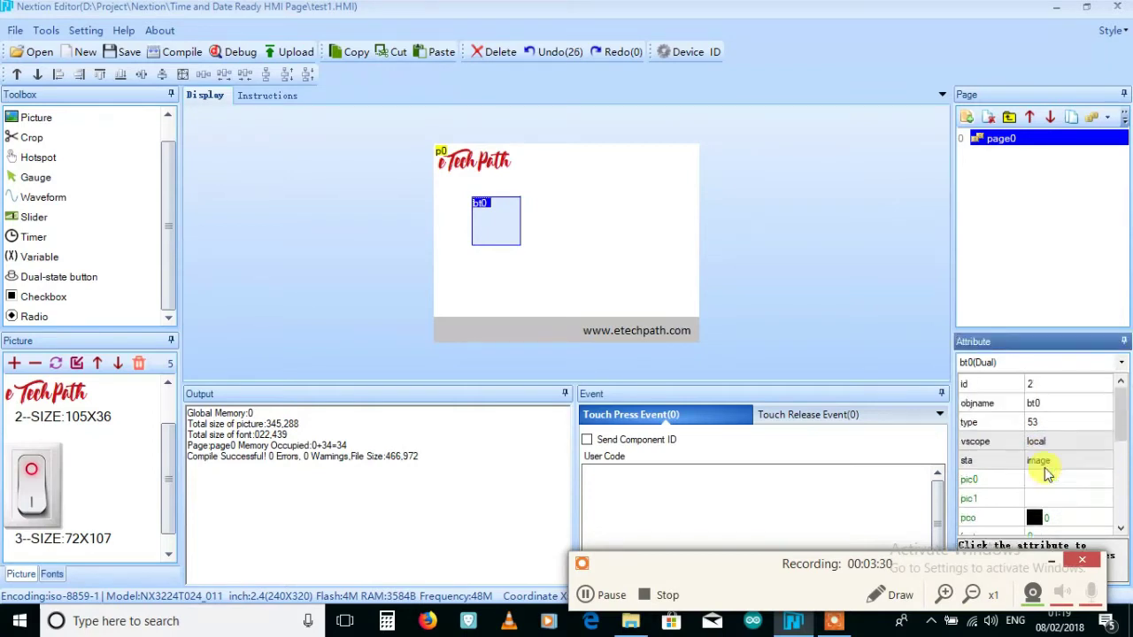
- Assign picture 3, the red off switch, as the button's state 0 background image (pic0)
{"action": "left_click", "coordinate": [1047, 482]}
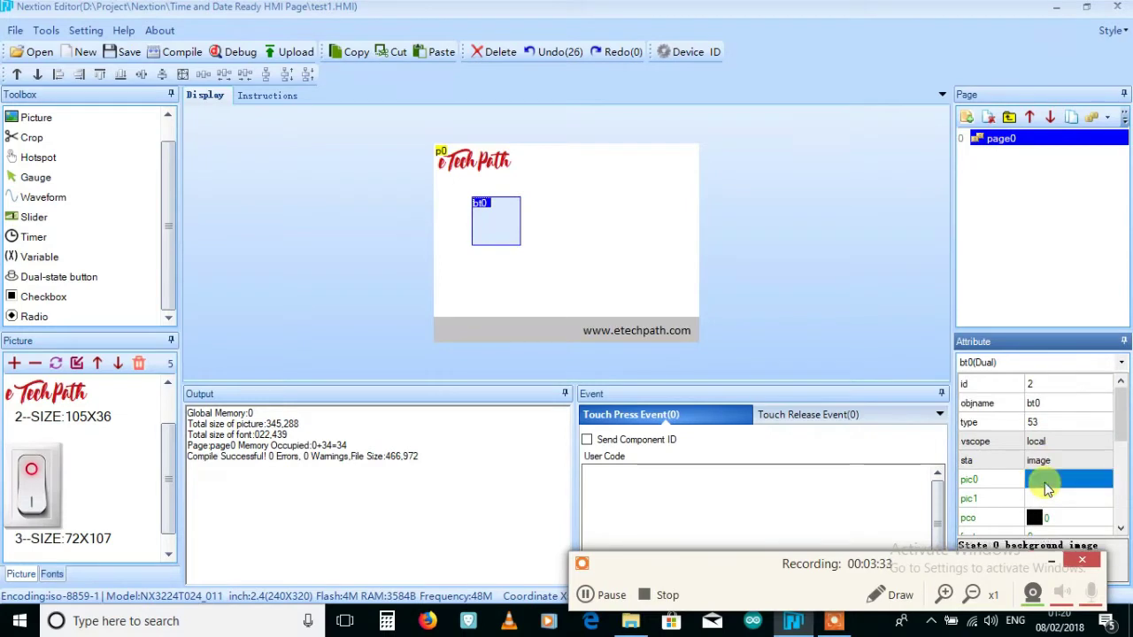
{"action": "left_click", "coordinate": [1046, 483]}
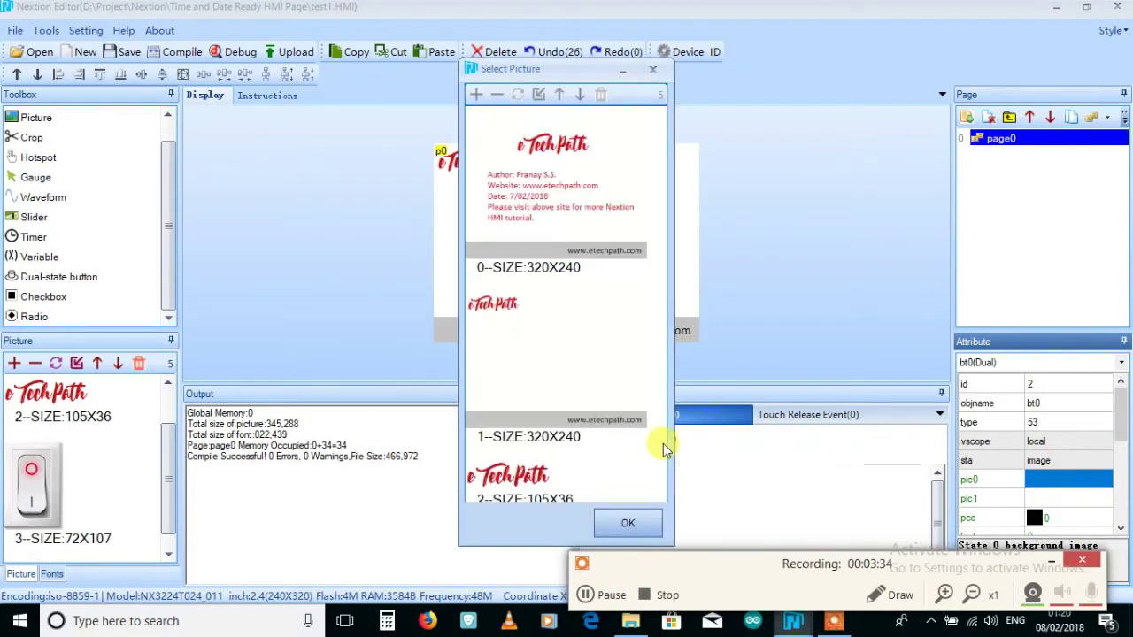
{"action": "scroll", "coordinate": [655, 404], "scroll_direction": "down", "scroll_amount": 3}
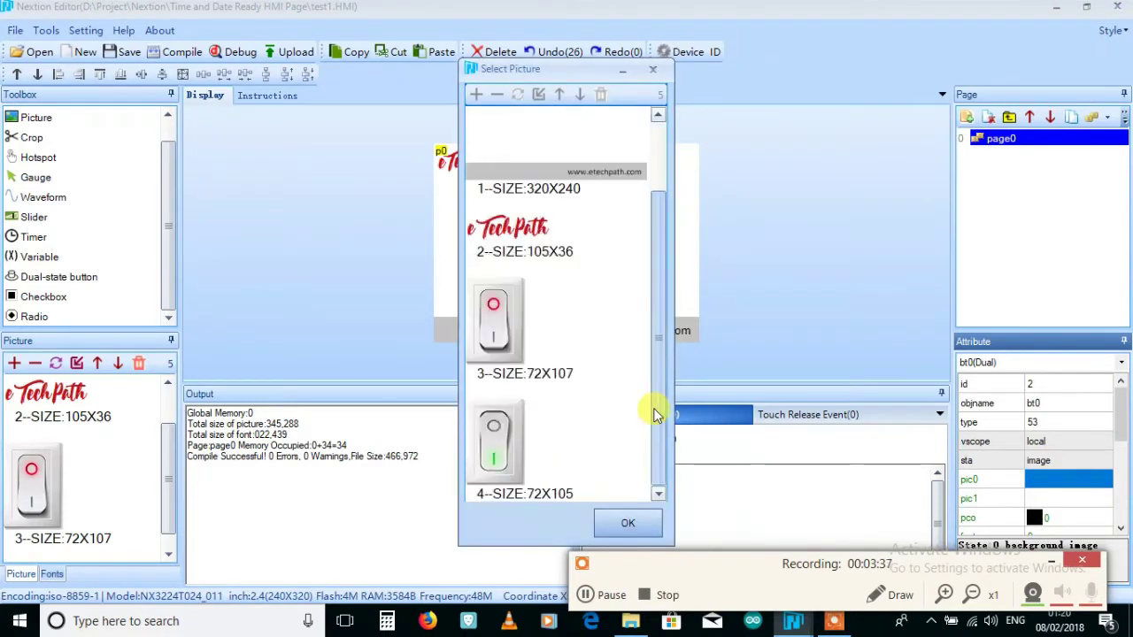
{"action": "left_click", "coordinate": [501, 329]}
{"action": "left_click", "coordinate": [616, 524]}
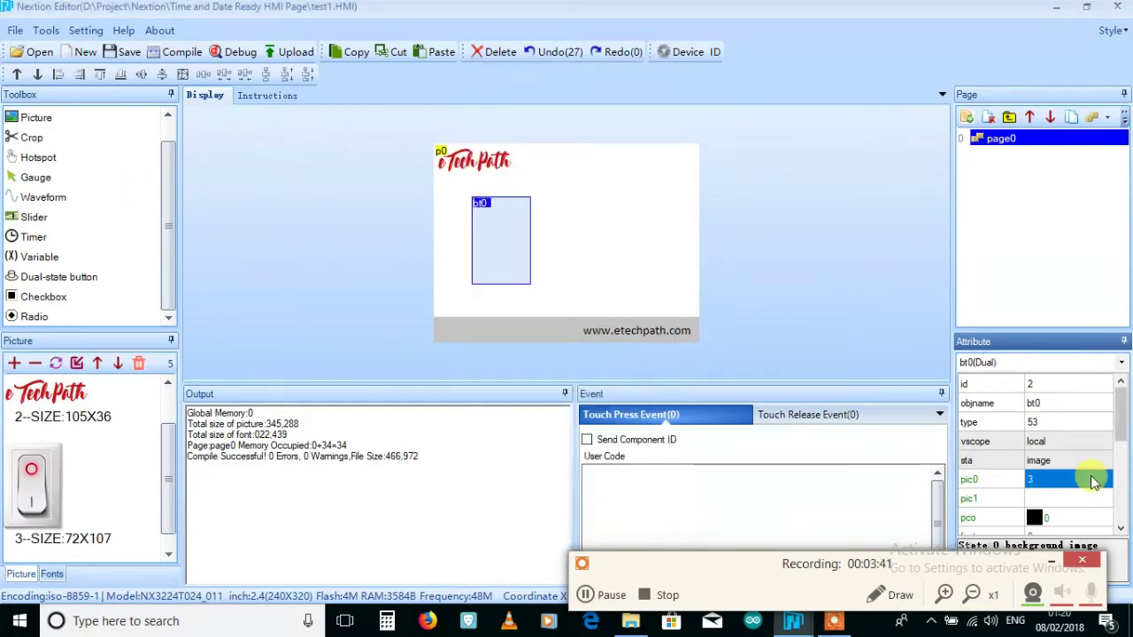
- Assign picture 4, the green on switch, as the button's state 1 background image (pic1)
{"action": "left_click", "coordinate": [1065, 499]}
{"action": "left_click", "coordinate": [1064, 499]}
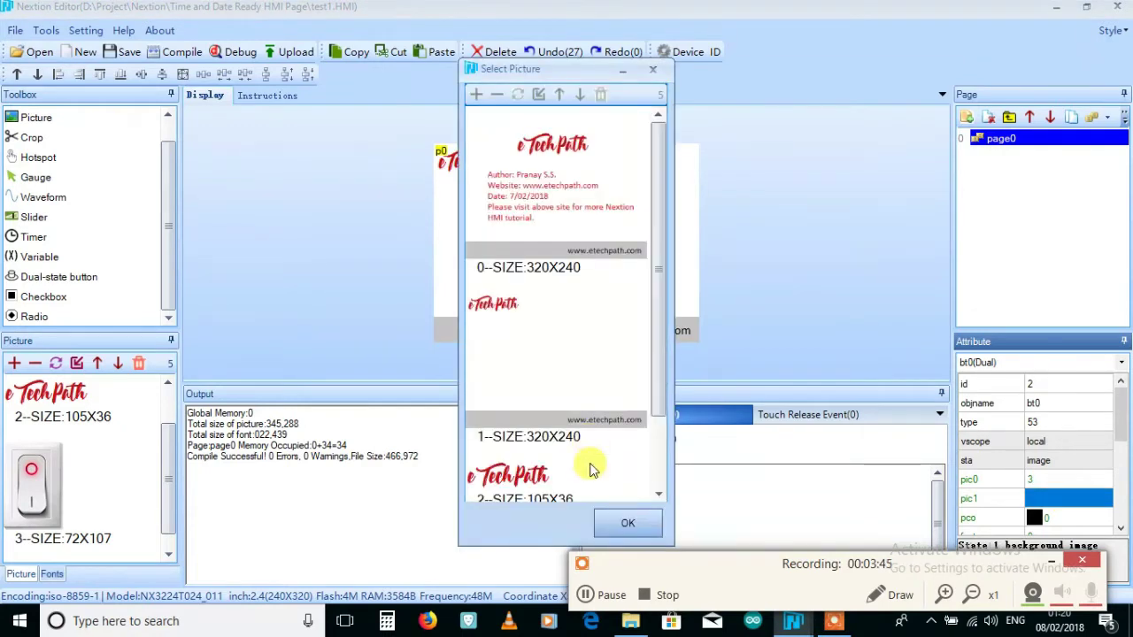
{"action": "scroll", "coordinate": [658, 465], "scroll_direction": "down", "scroll_amount": 3}
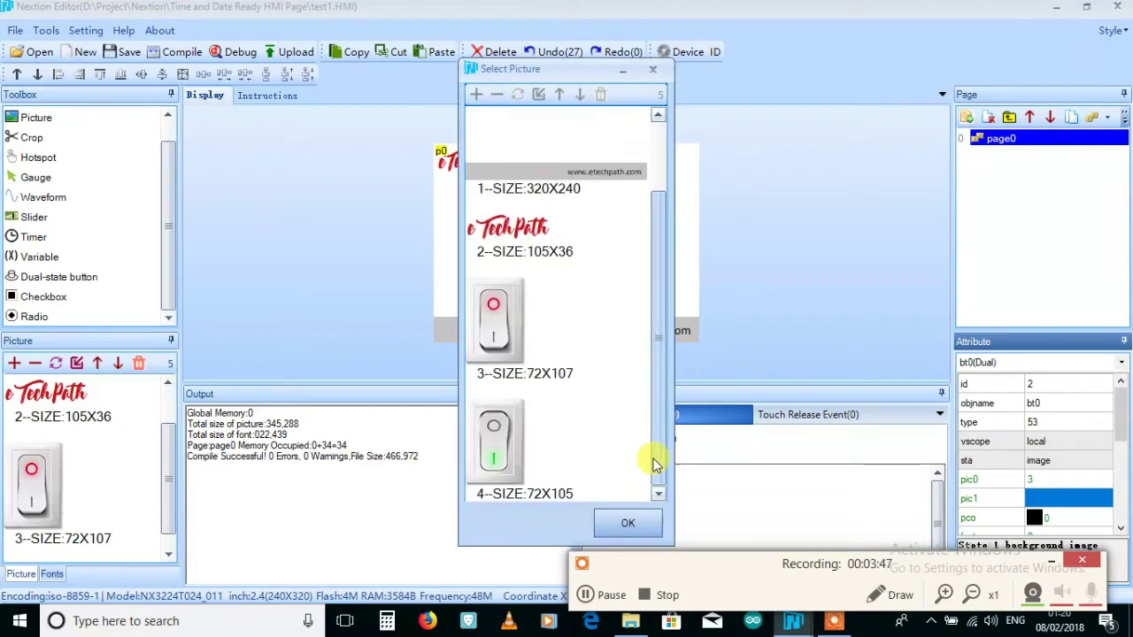
{"action": "left_click", "coordinate": [505, 455]}
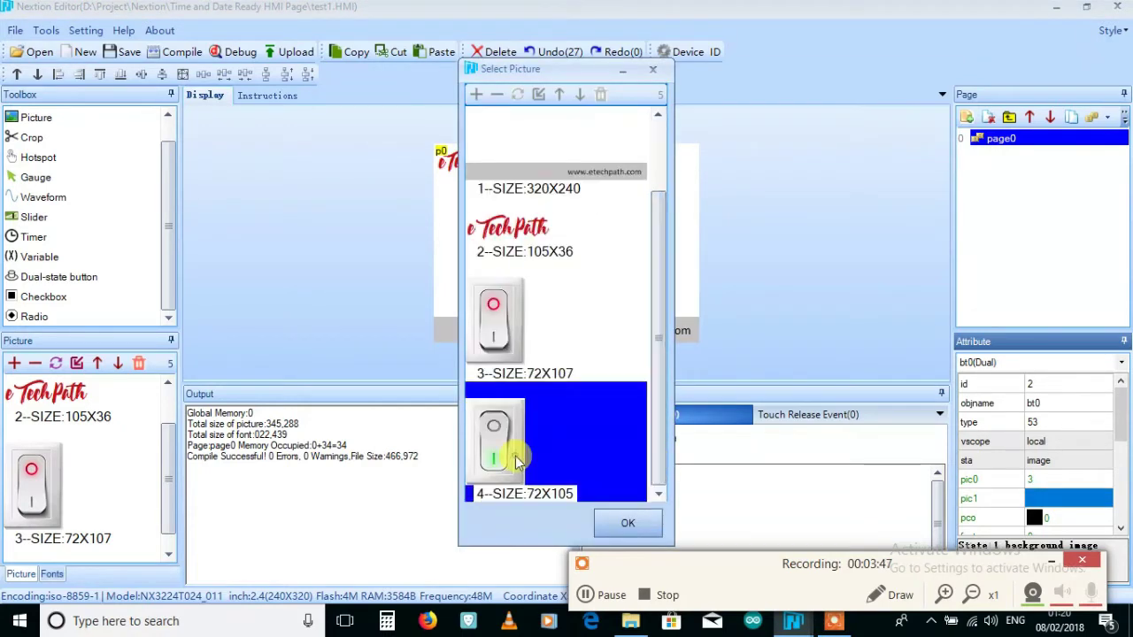
{"action": "left_click", "coordinate": [613, 520]}
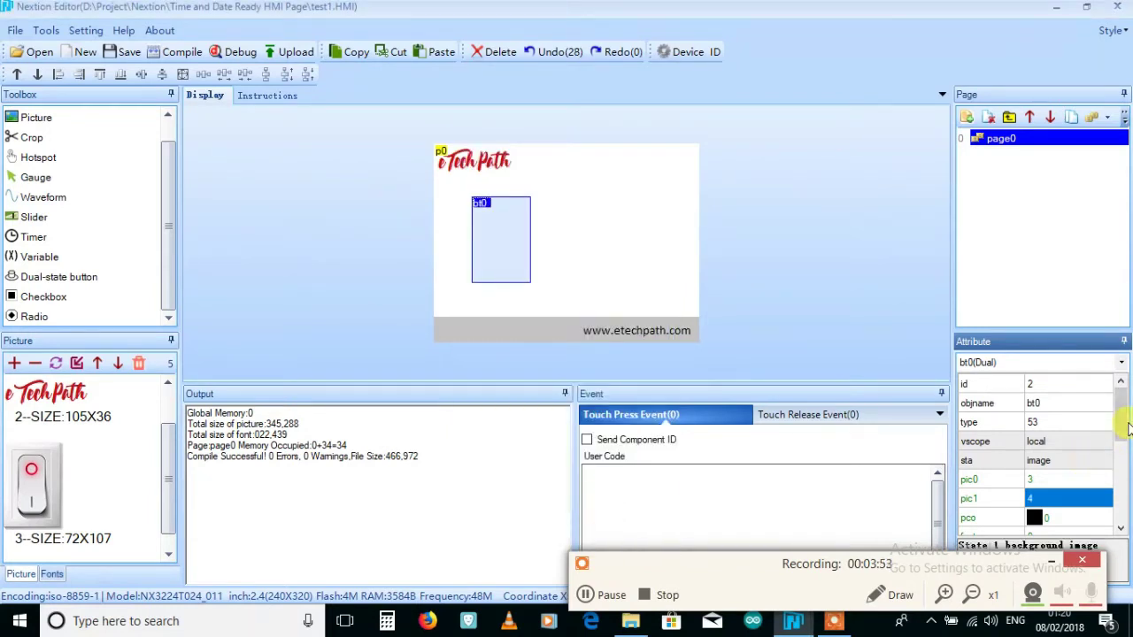
- Clear the dual-state button's txt attribute so that it has no label
{"action": "scroll", "coordinate": [1119, 443], "scroll_direction": "down", "scroll_amount": 3}
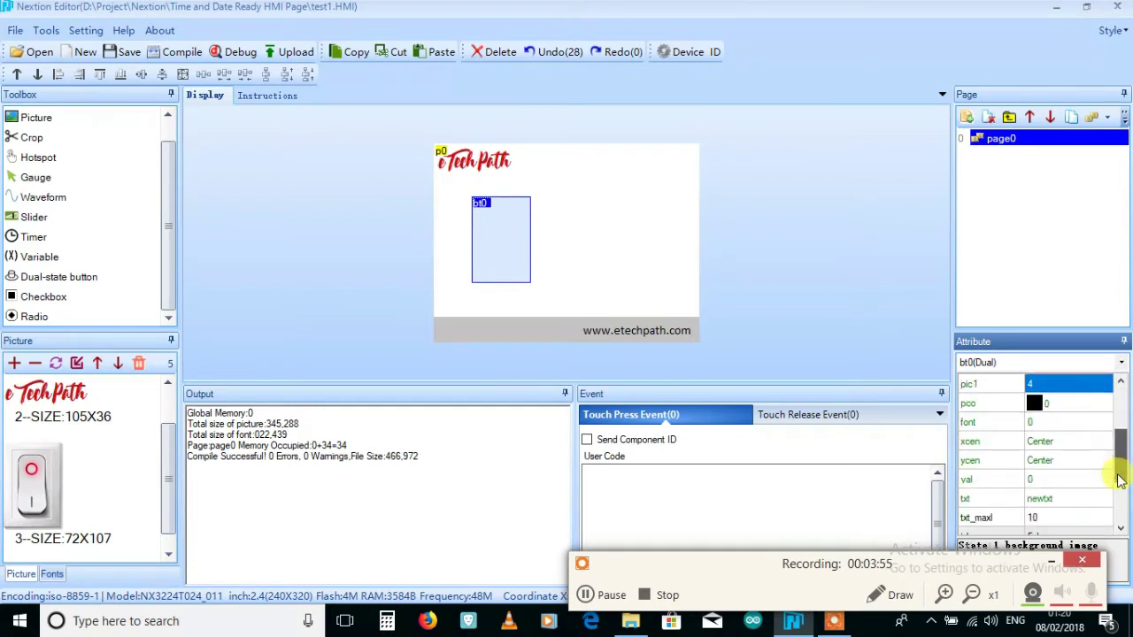
{"action": "scroll", "coordinate": [1119, 484], "scroll_direction": "down", "scroll_amount": 1}
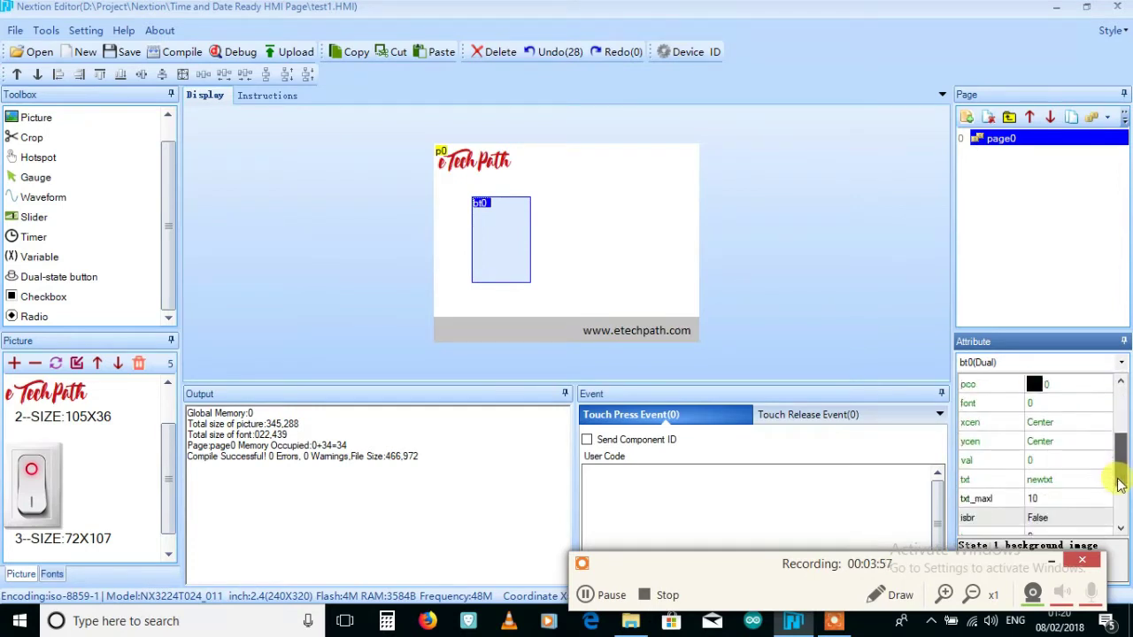
{"action": "left_click", "coordinate": [1044, 480]}
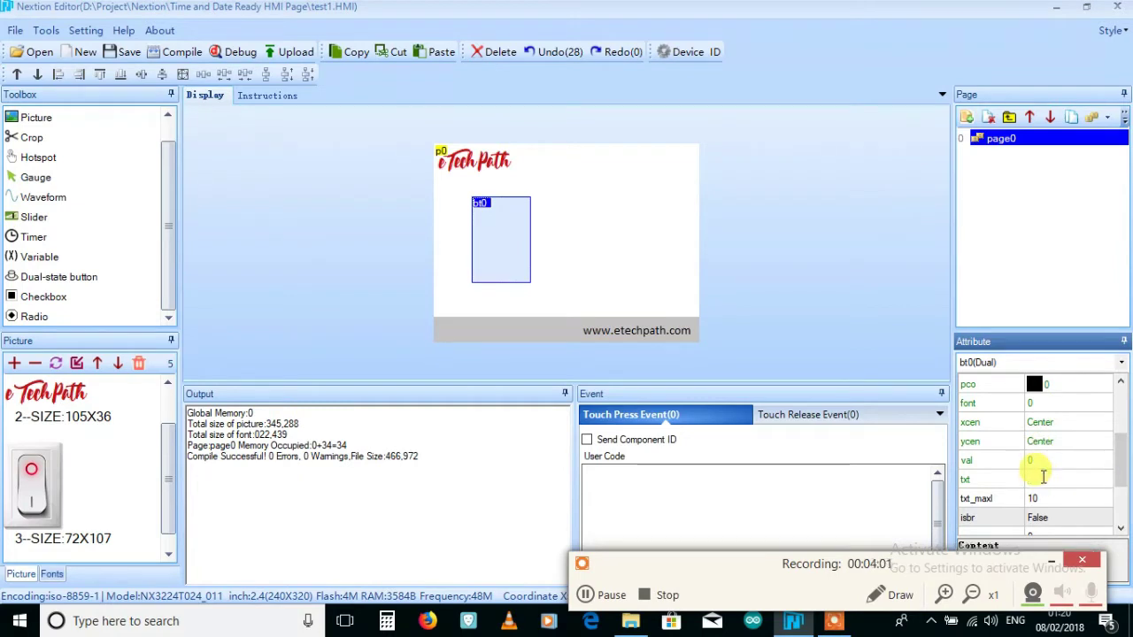
{"action": "key", "text": "Return"}
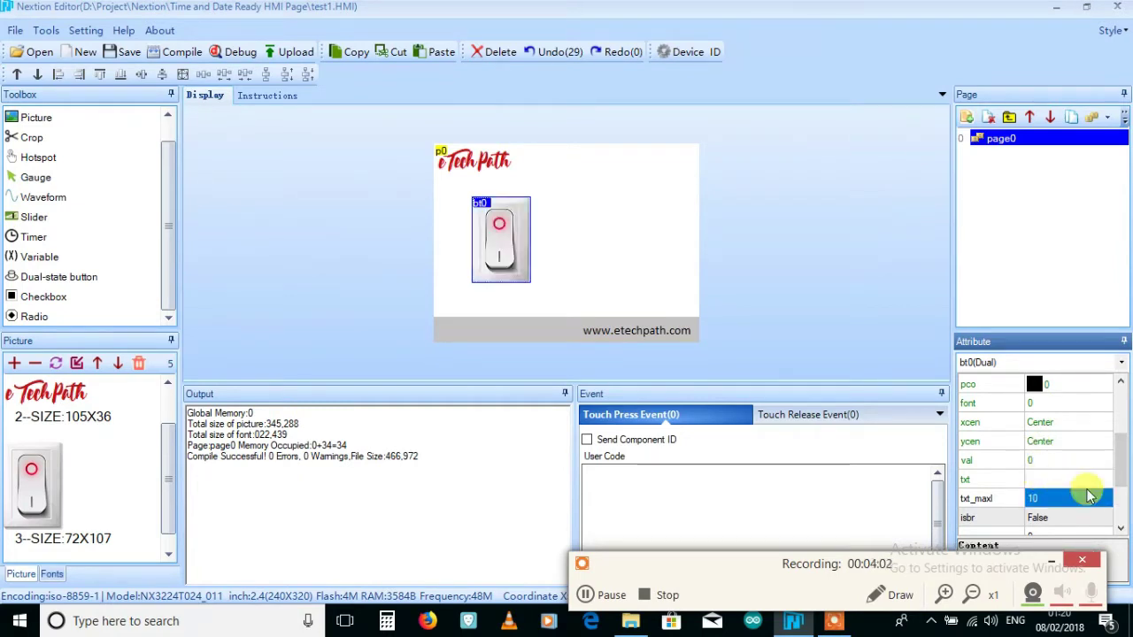
- Move the bt0 switch slightly right and down on the page
{"action": "scroll", "coordinate": [1122, 500], "scroll_direction": "down", "scroll_amount": 1}
{"action": "left_click_drag", "start_coordinate": [1122, 500], "coordinate": [1121, 403]}
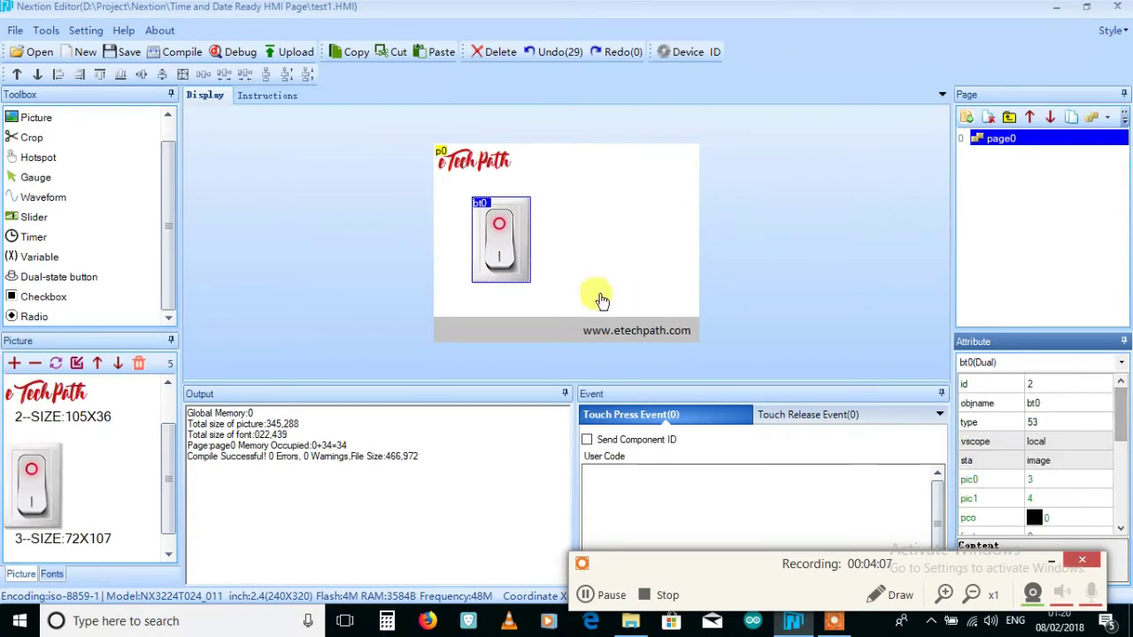
{"action": "left_click_drag", "start_coordinate": [501, 243], "coordinate": [518, 245]}
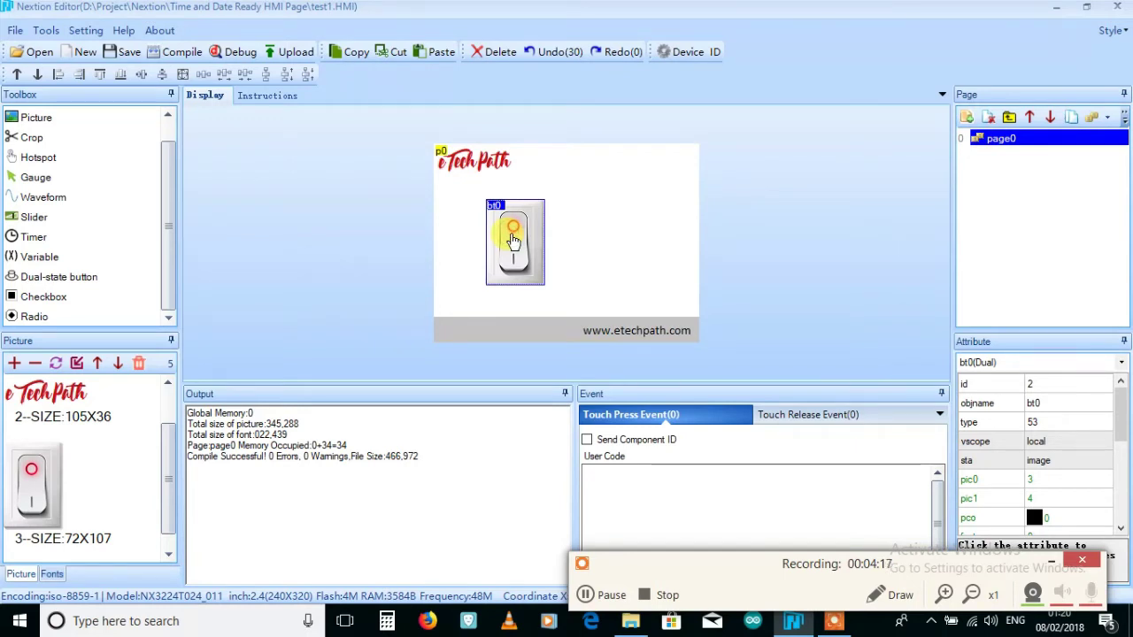
{"action": "left_click", "coordinate": [594, 253]}
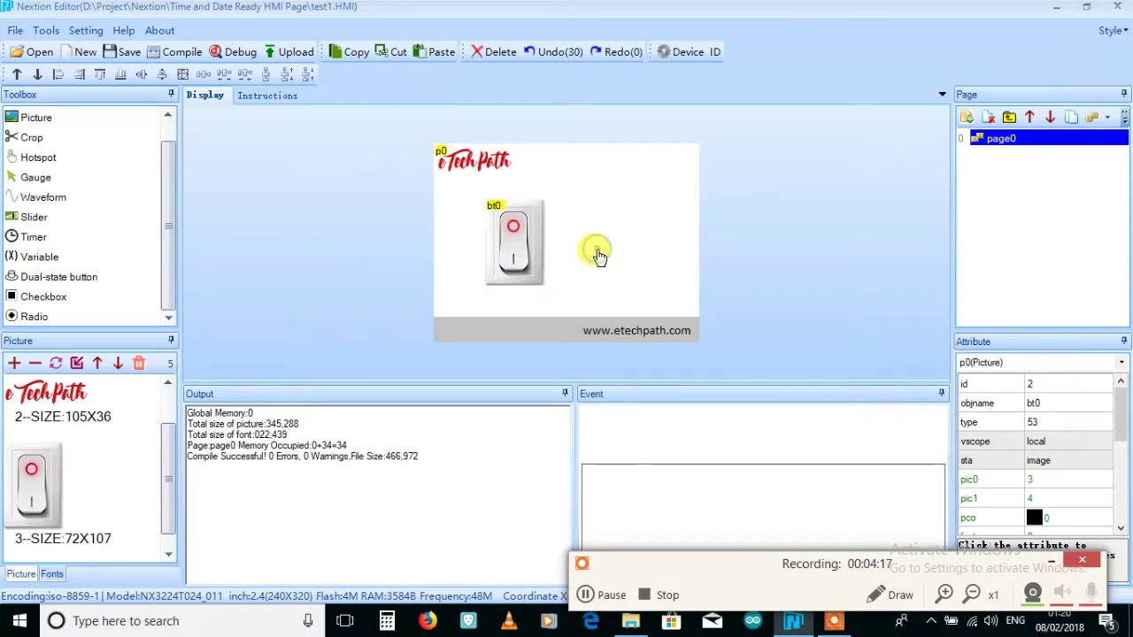
{"action": "left_click", "coordinate": [518, 246]}
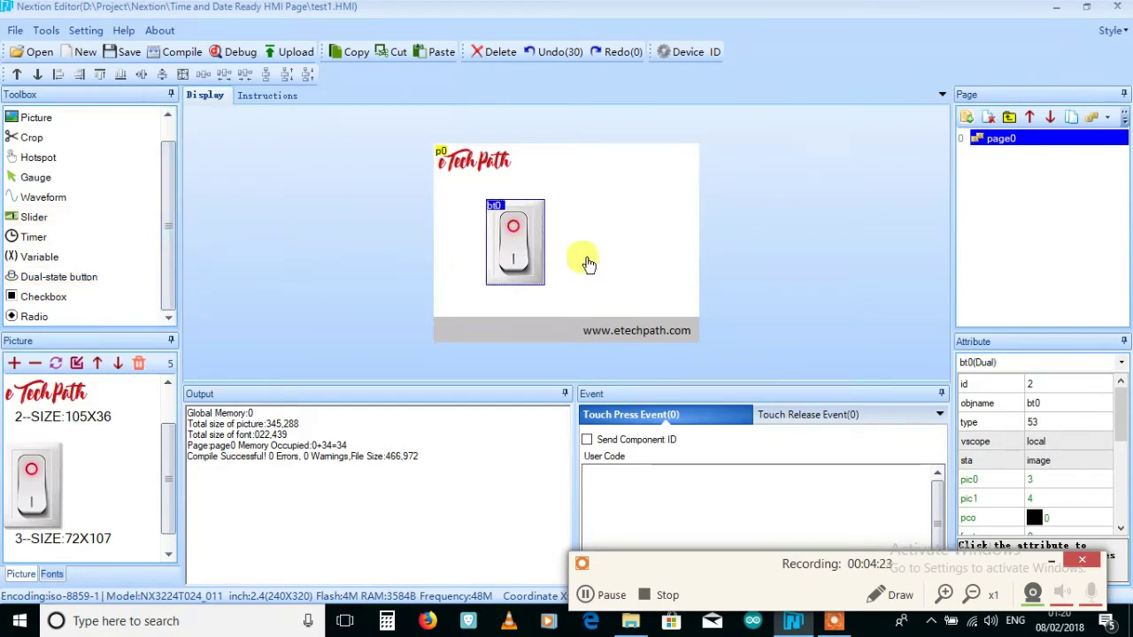
{"action": "left_click", "coordinate": [665, 255]}
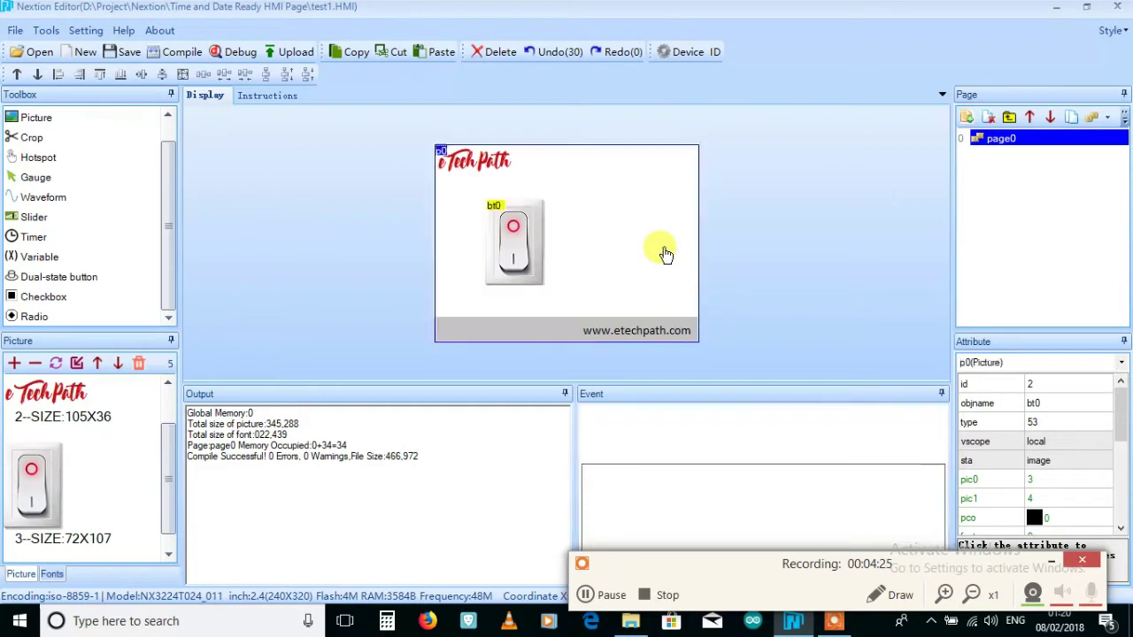
- Add a second dual-state button to the right of bt0 and set its background fill (sta) to image
{"action": "left_click", "coordinate": [66, 279]}
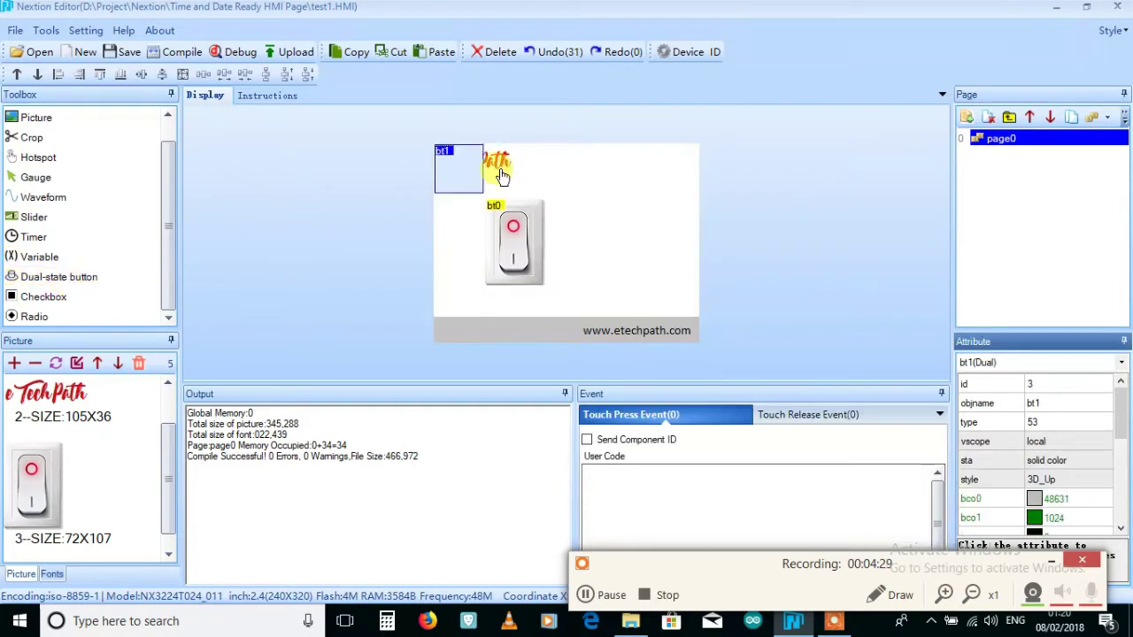
{"action": "left_click_drag", "start_coordinate": [454, 174], "coordinate": [582, 228]}
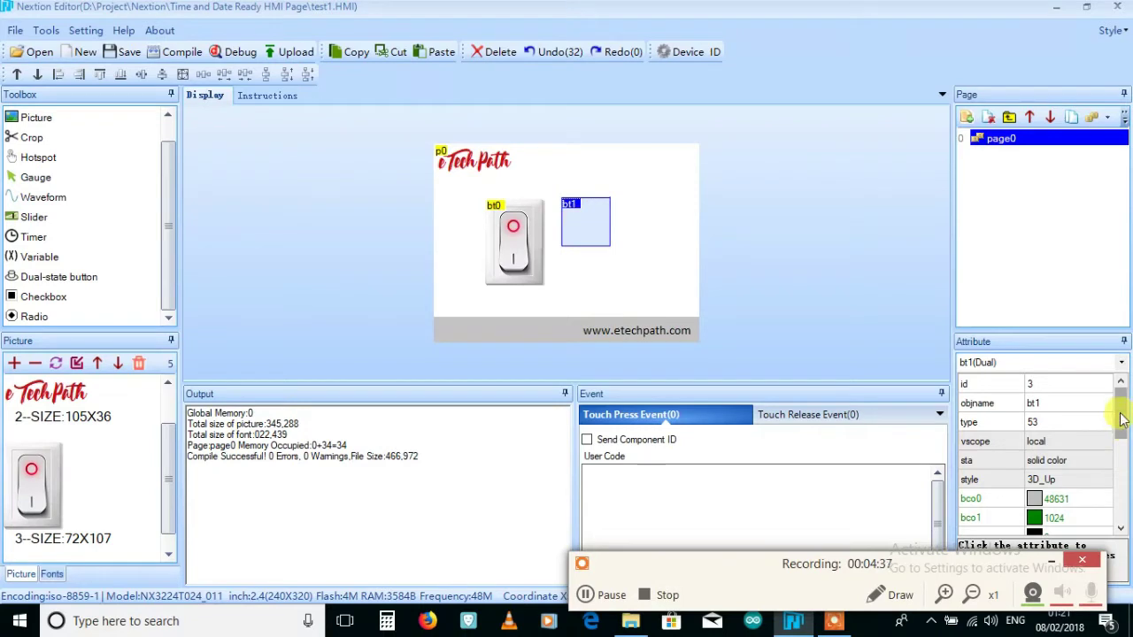
{"action": "mouse_move", "coordinate": [1121, 420]}
{"action": "left_mouse_down"}
{"action": "mouse_move", "coordinate": [1121, 442]}
{"action": "mouse_move", "coordinate": [1121, 416]}
{"action": "mouse_move", "coordinate": [1121, 427]}
{"action": "left_mouse_up"}
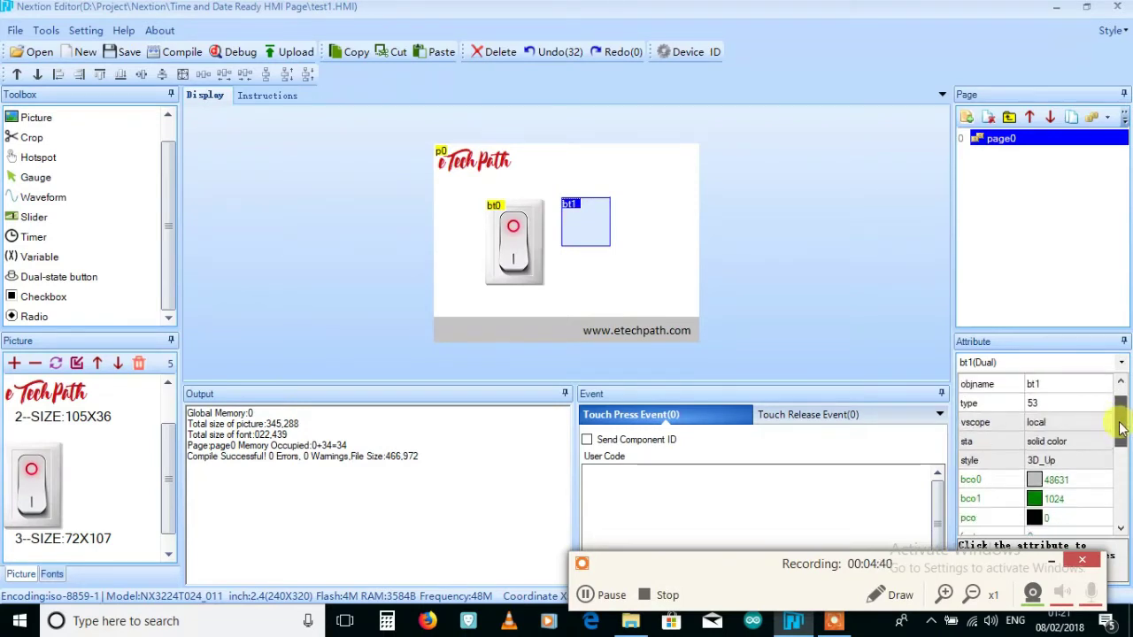
{"action": "left_click", "coordinate": [1072, 443]}
{"action": "left_click", "coordinate": [1072, 442]}
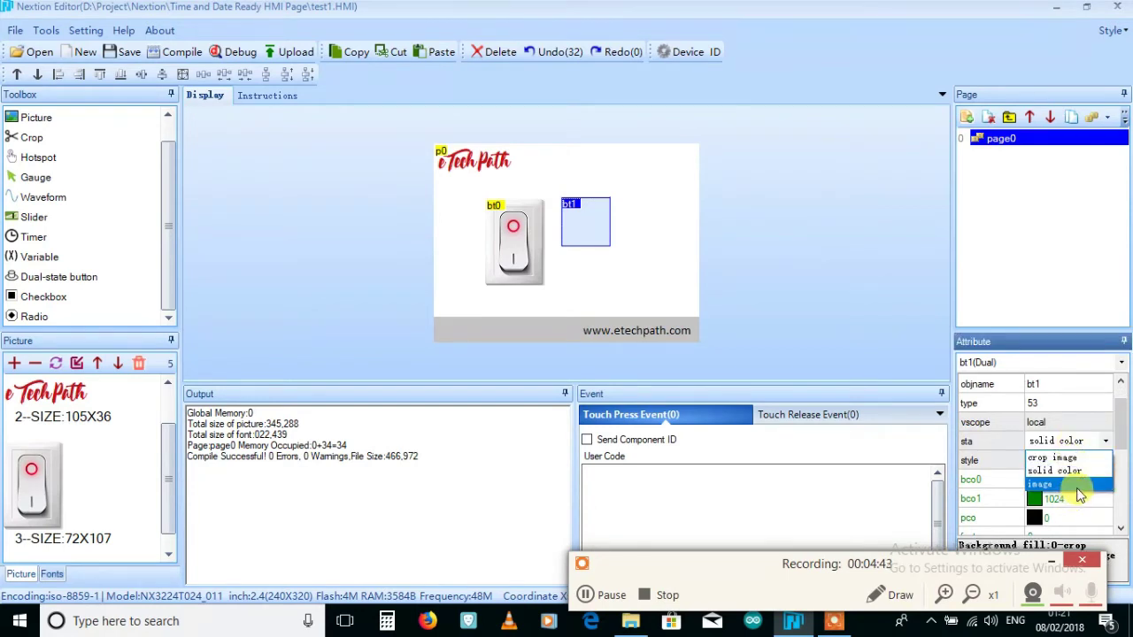
{"action": "left_click", "coordinate": [1078, 485]}
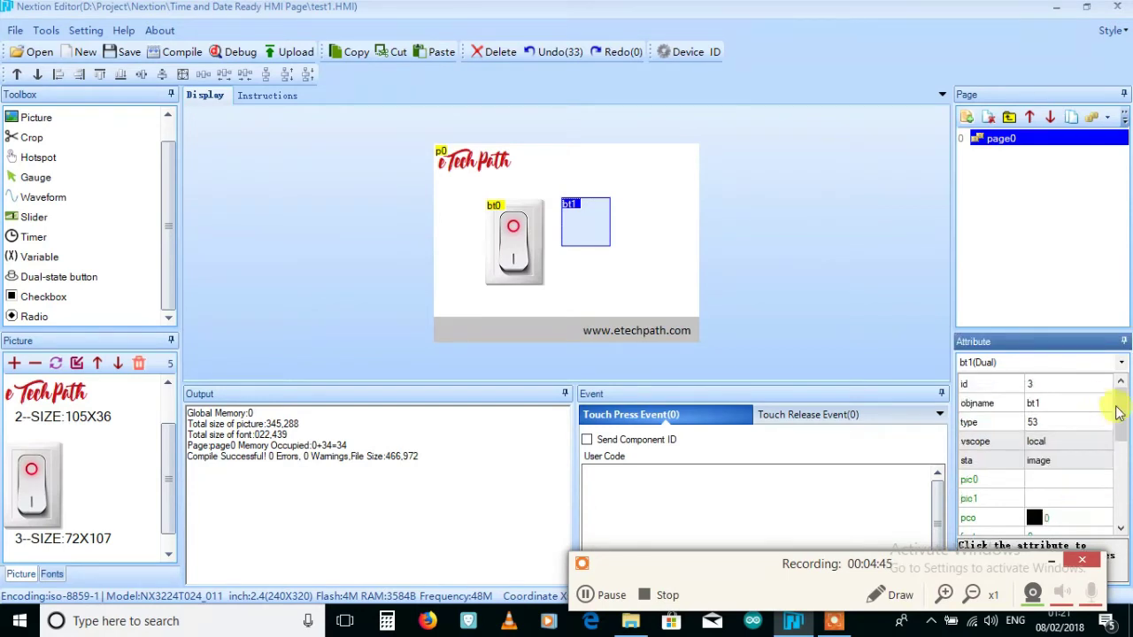
- Assign picture 3, the red off switch, as bt1's state 0 background image (pic0)
{"action": "left_click_drag", "start_coordinate": [1120, 409], "coordinate": [1126, 434]}
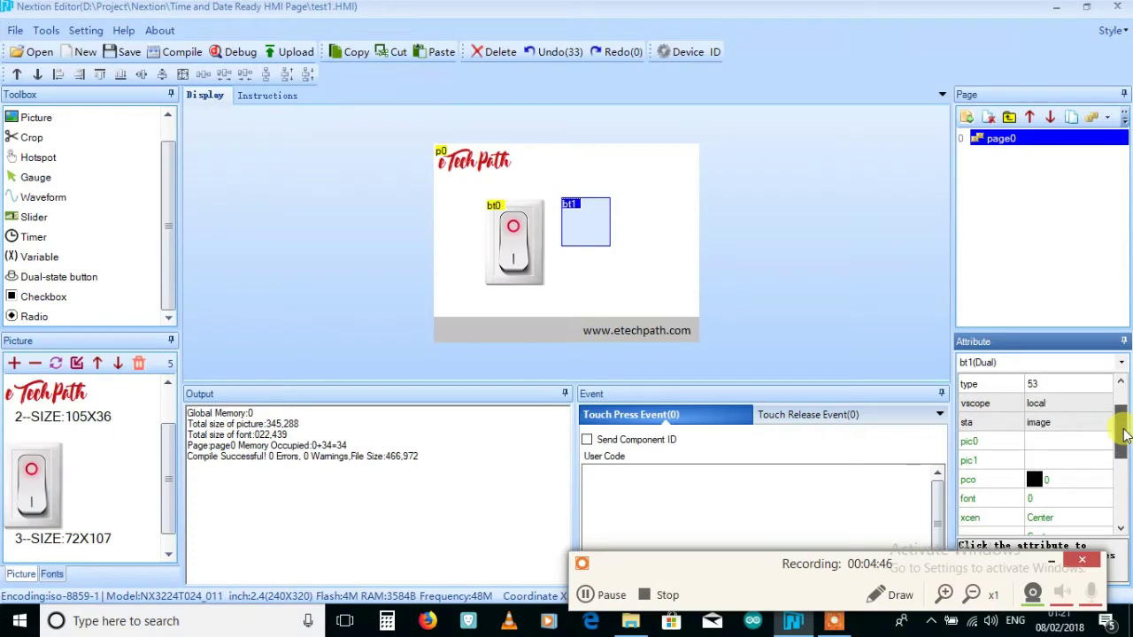
{"action": "double_click", "coordinate": [1070, 441]}
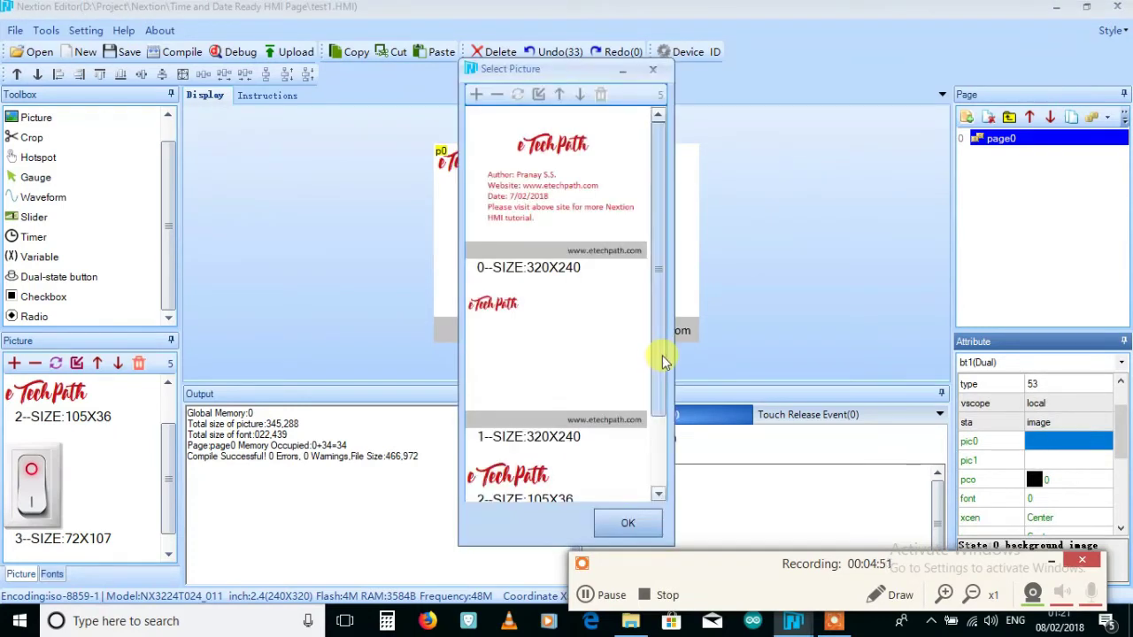
{"action": "left_click", "coordinate": [664, 439]}
{"action": "left_click", "coordinate": [517, 336]}
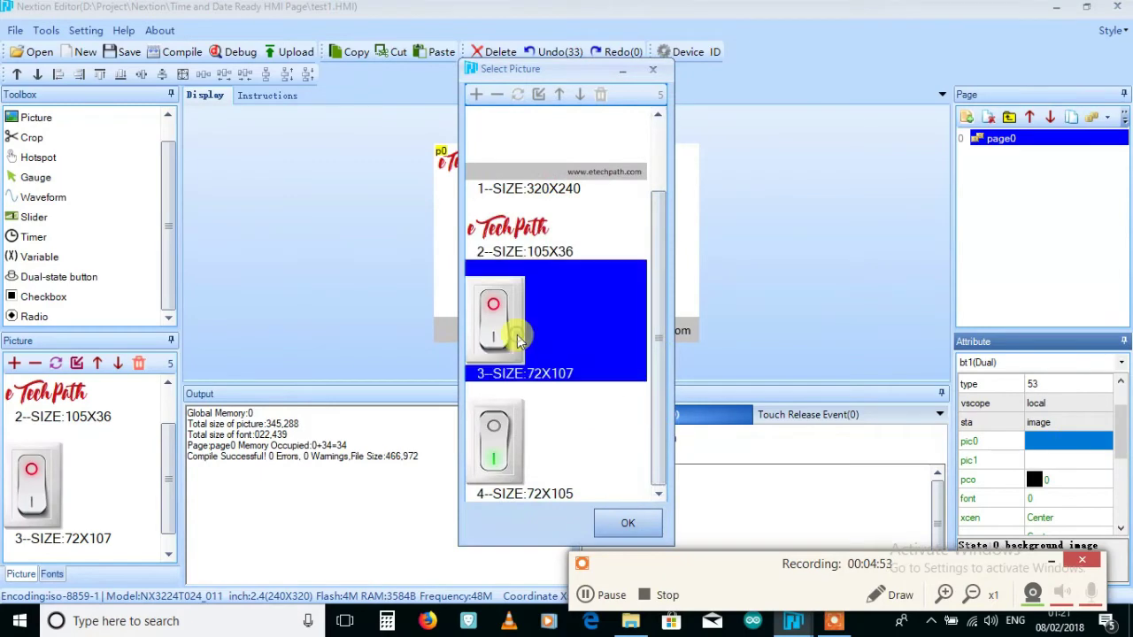
{"action": "double_click", "coordinate": [517, 338]}
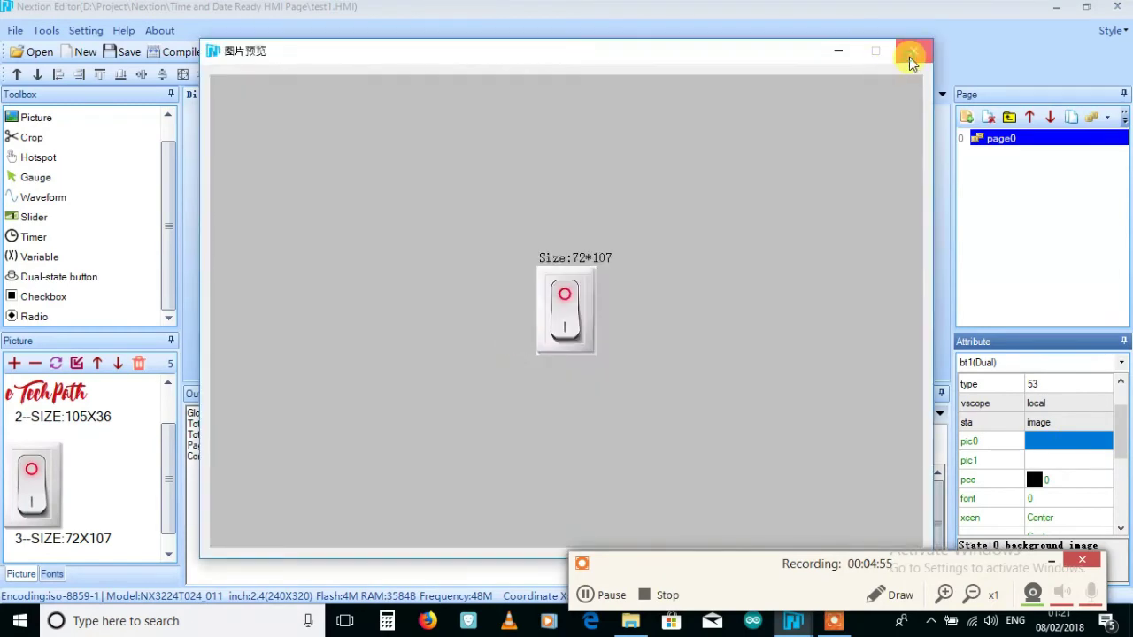
{"action": "left_click", "coordinate": [911, 60]}
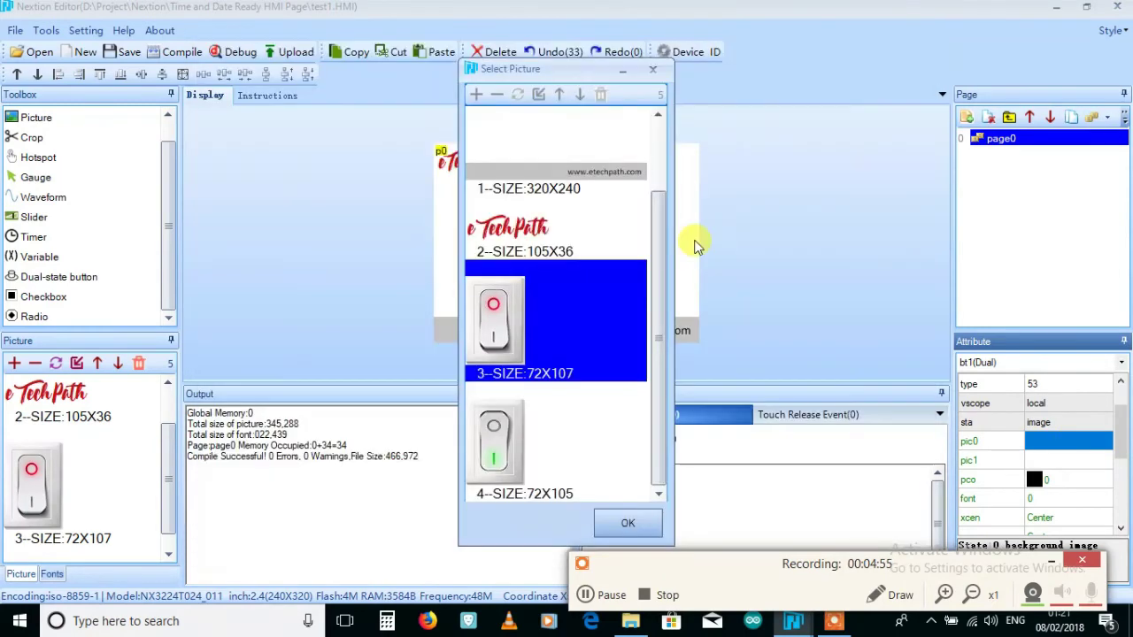
{"action": "left_click", "coordinate": [626, 524]}
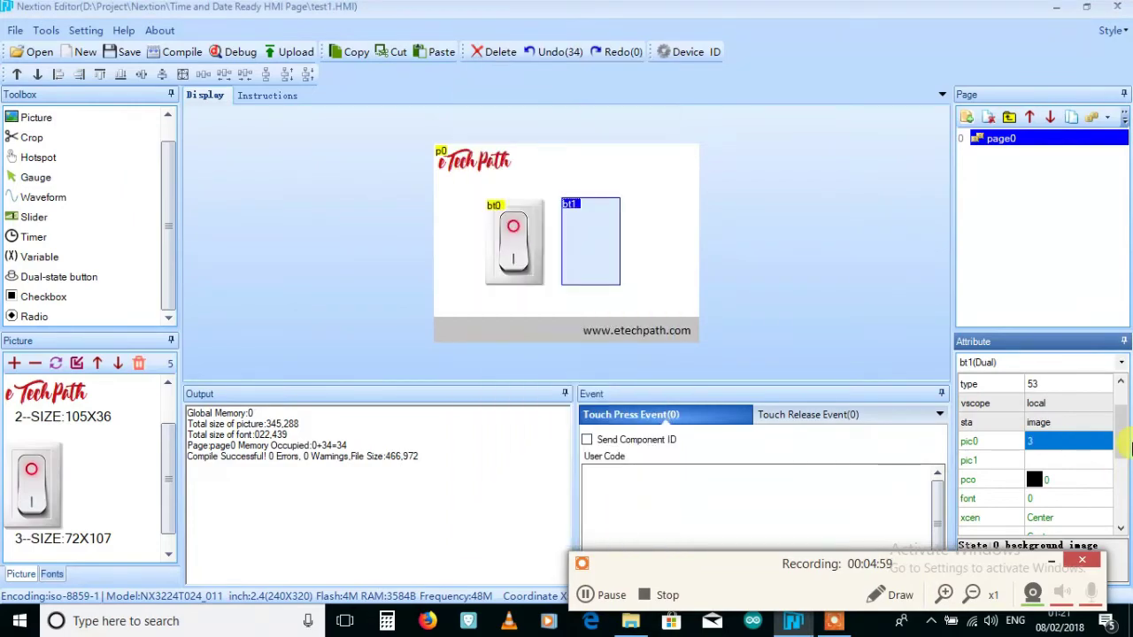
- Assign picture 4, the green on switch, as bt1's state 1 background image (pic1)
{"action": "double_click", "coordinate": [1092, 461]}
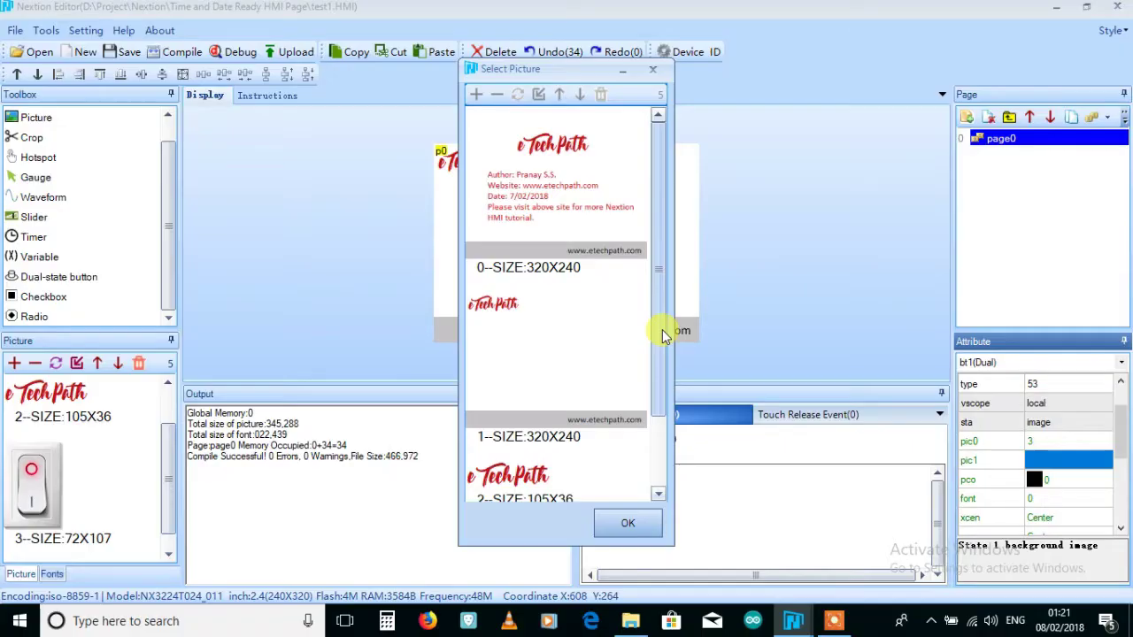
{"action": "left_click", "coordinate": [656, 433]}
{"action": "double_click", "coordinate": [491, 442]}
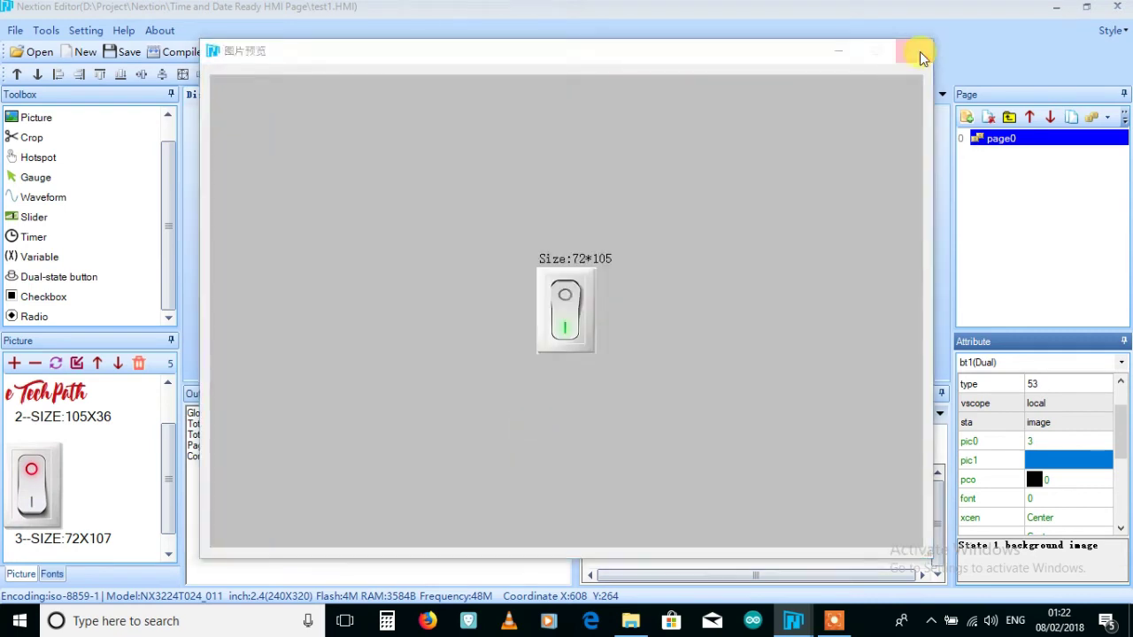
{"action": "left_click", "coordinate": [919, 51]}
{"action": "left_click", "coordinate": [628, 523]}
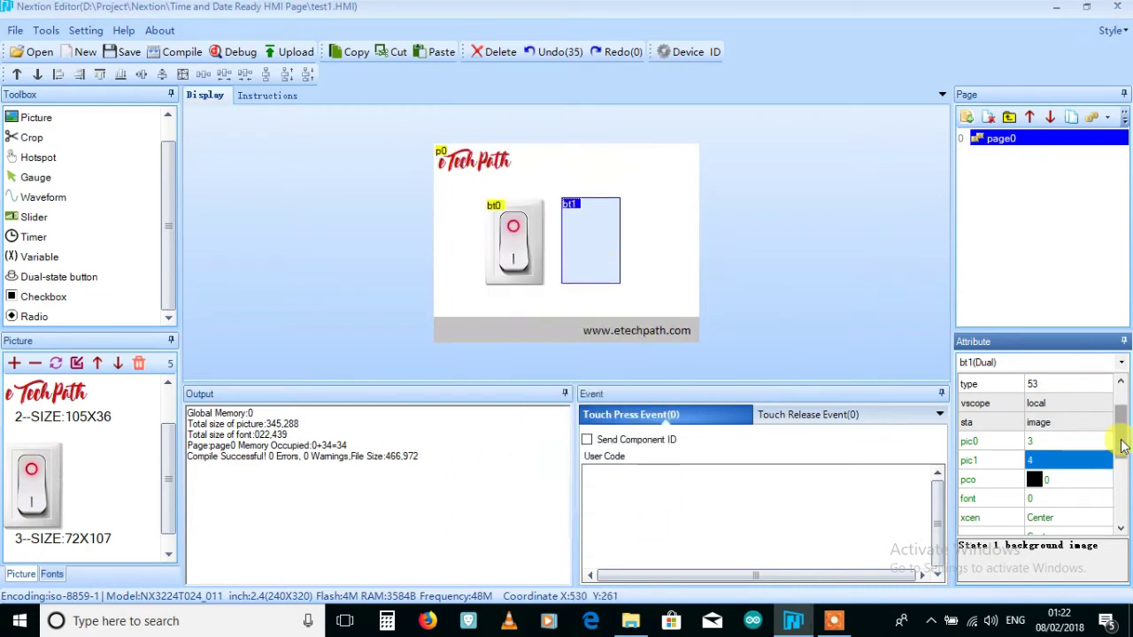
- Clear bt1's txt attribute so that the second switch has no label
{"action": "scroll", "coordinate": [1122, 445], "scroll_direction": "down", "scroll_amount": 2}
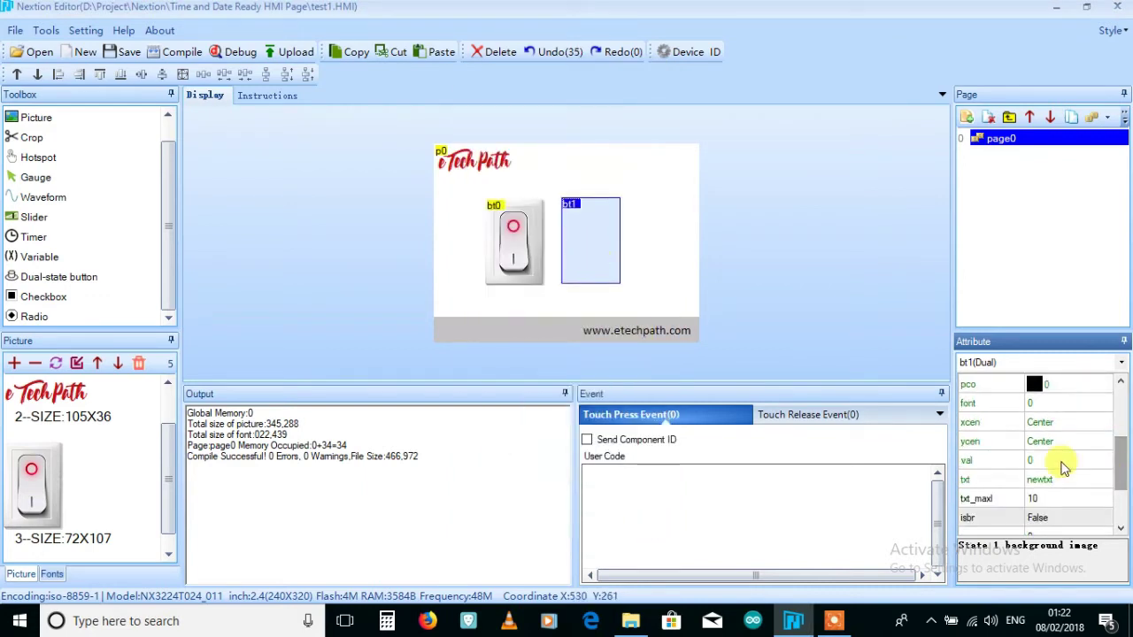
{"action": "left_click", "coordinate": [1044, 479]}
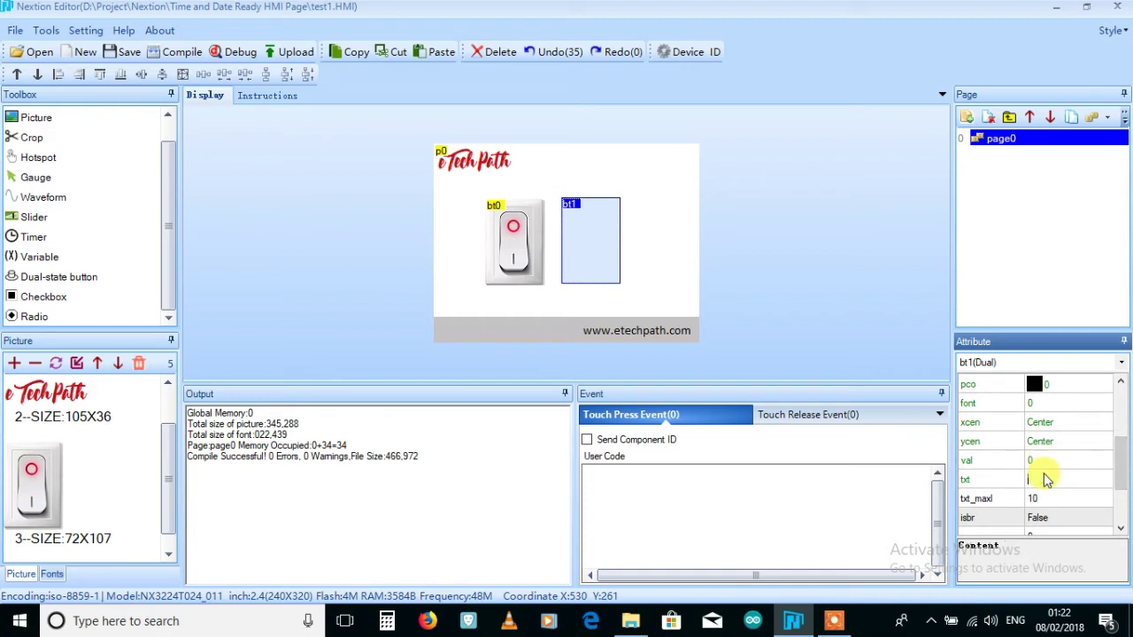
{"action": "key", "text": "Return"}
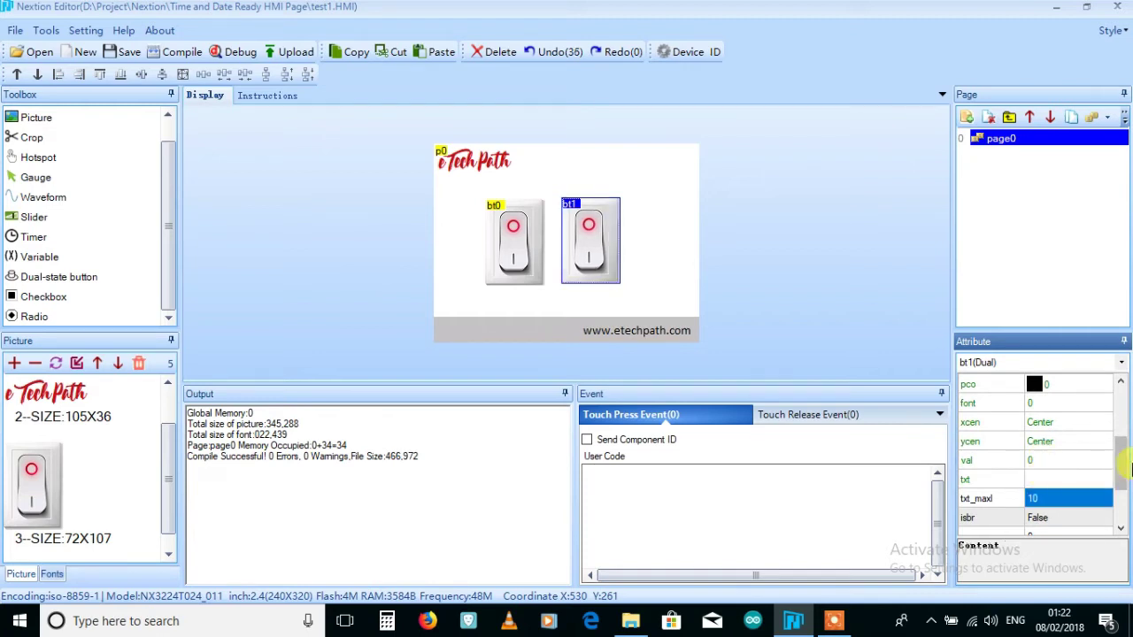
{"action": "left_click_drag", "start_coordinate": [1120, 462], "coordinate": [1120, 509]}
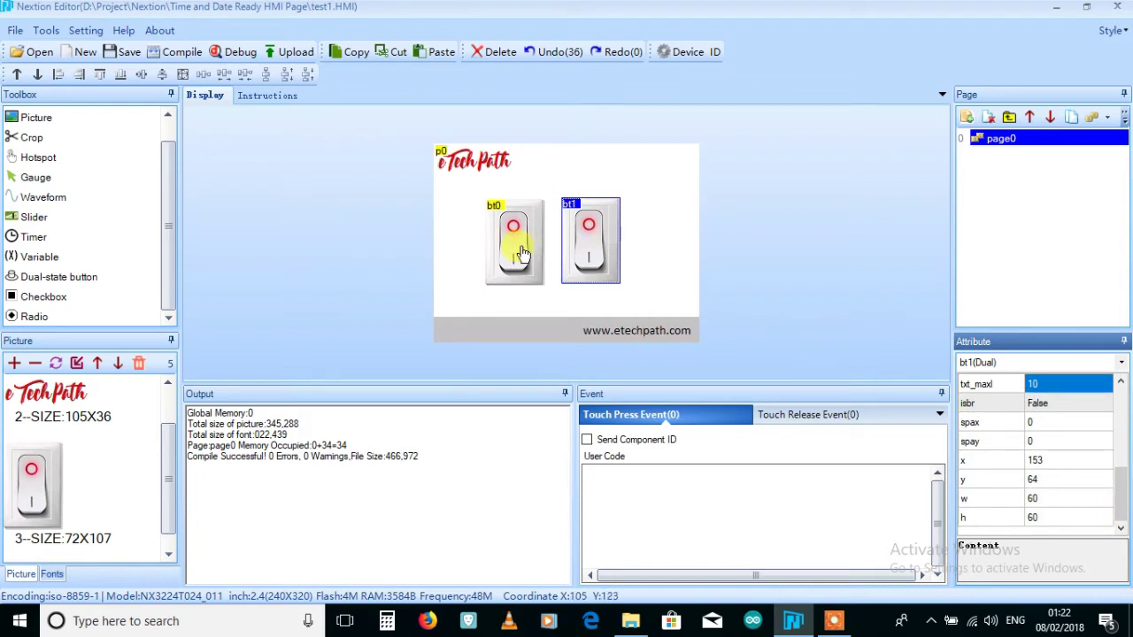
- Move bt0 left and up to about X 23, Y 58, and place bt1 beside it at the same height
{"action": "left_click_drag", "start_coordinate": [513, 253], "coordinate": [489, 247]}
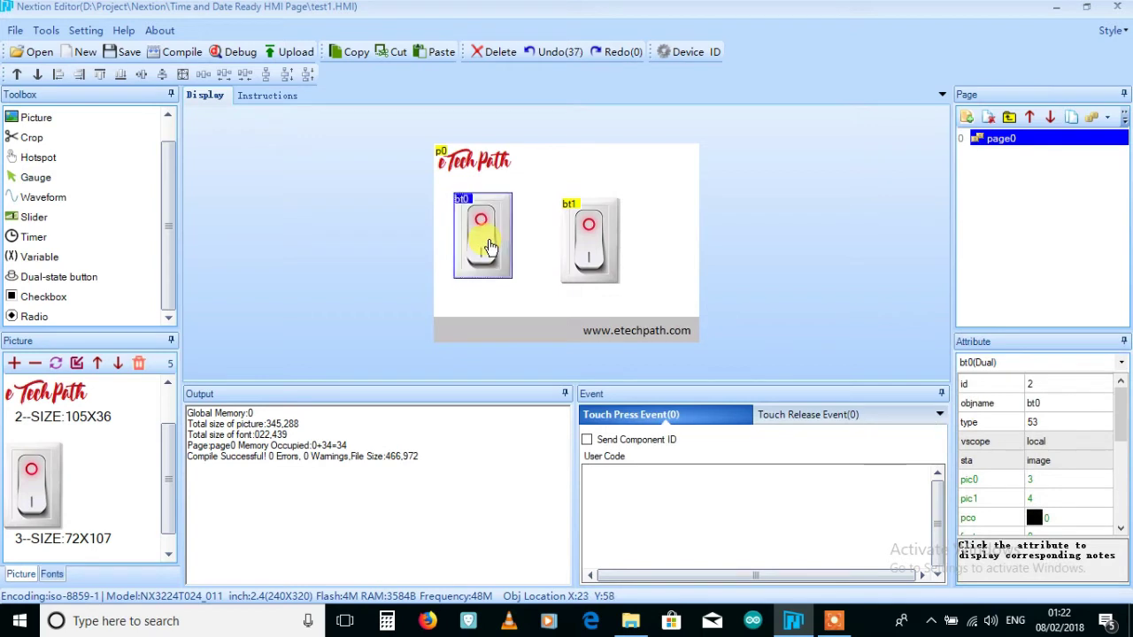
{"action": "left_click", "coordinate": [577, 245]}
{"action": "left_click_drag", "start_coordinate": [577, 245], "coordinate": [550, 239]}
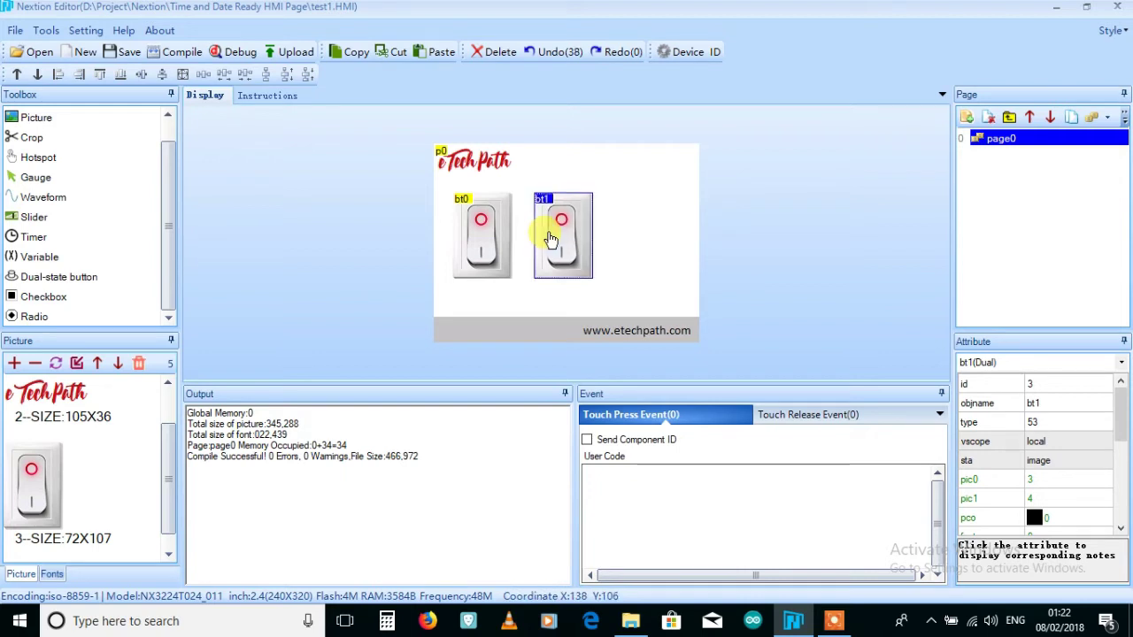
{"action": "left_click", "coordinate": [655, 262]}
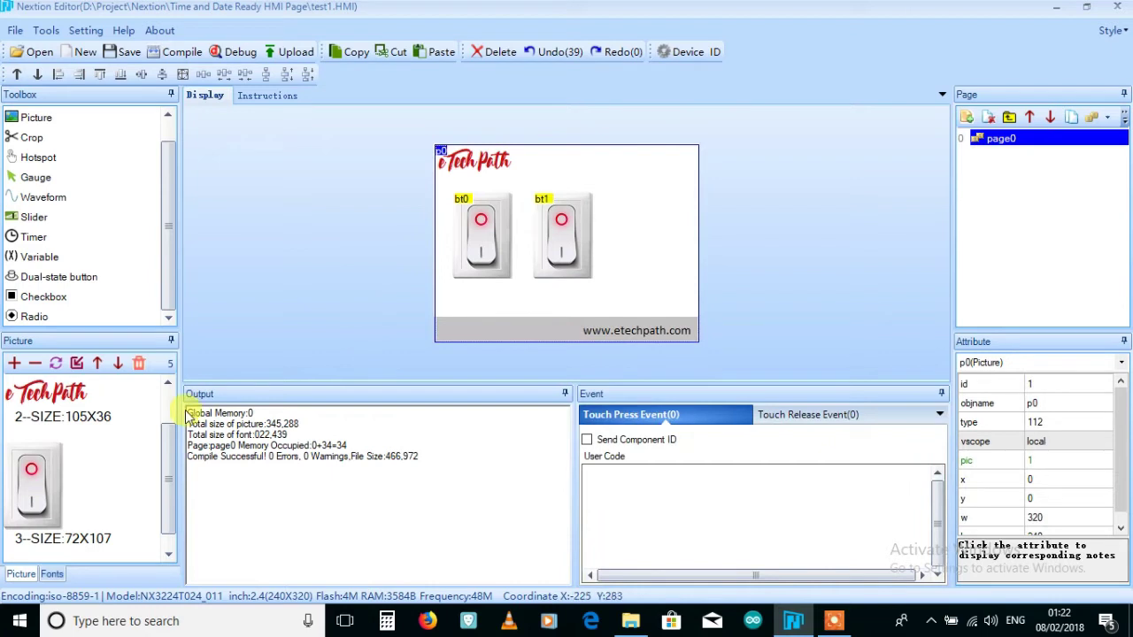
- Add a third dual-state button to the right of bt1, level with its top edge, and set its background fill (sta) to image
{"action": "left_click", "coordinate": [61, 282]}
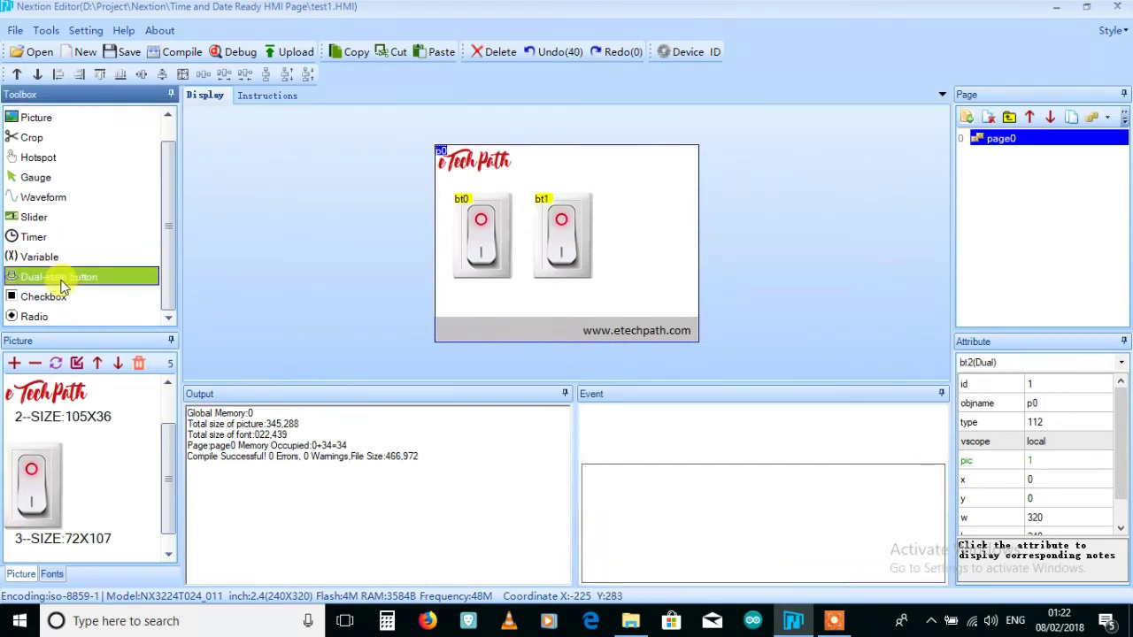
{"action": "left_click_drag", "start_coordinate": [454, 170], "coordinate": [633, 218]}
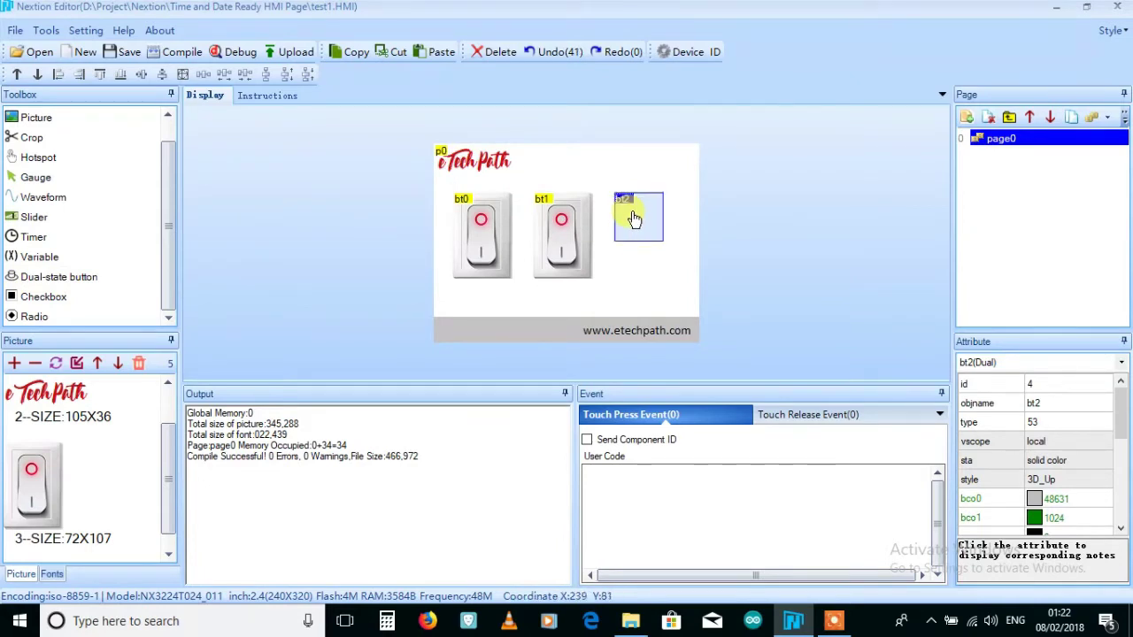
{"action": "left_click", "coordinate": [577, 252]}
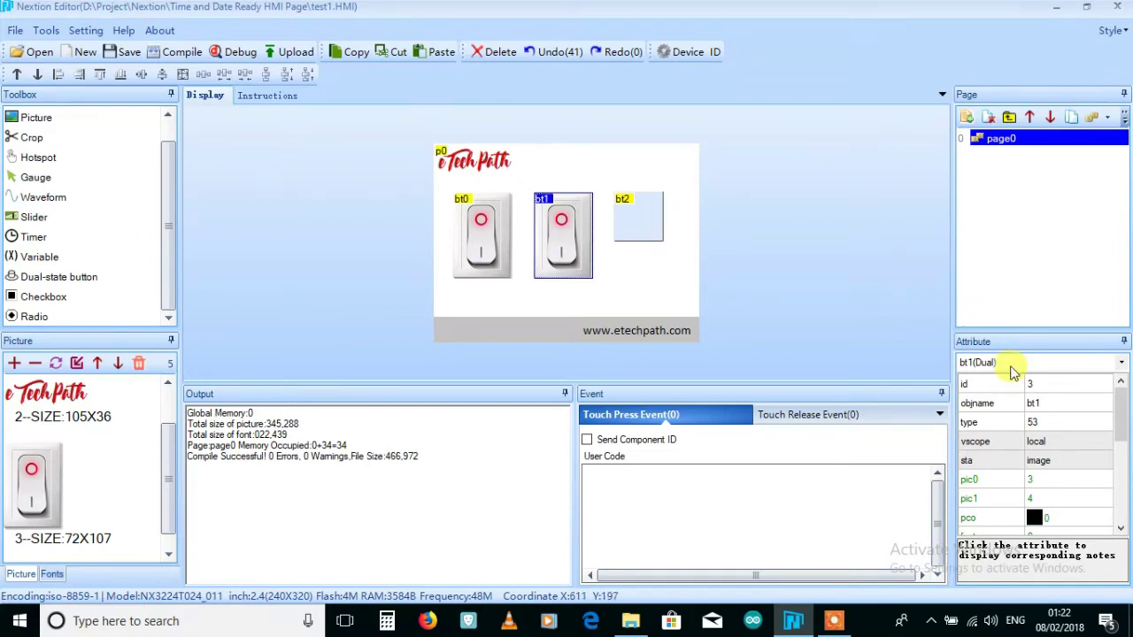
{"action": "left_click", "coordinate": [633, 234]}
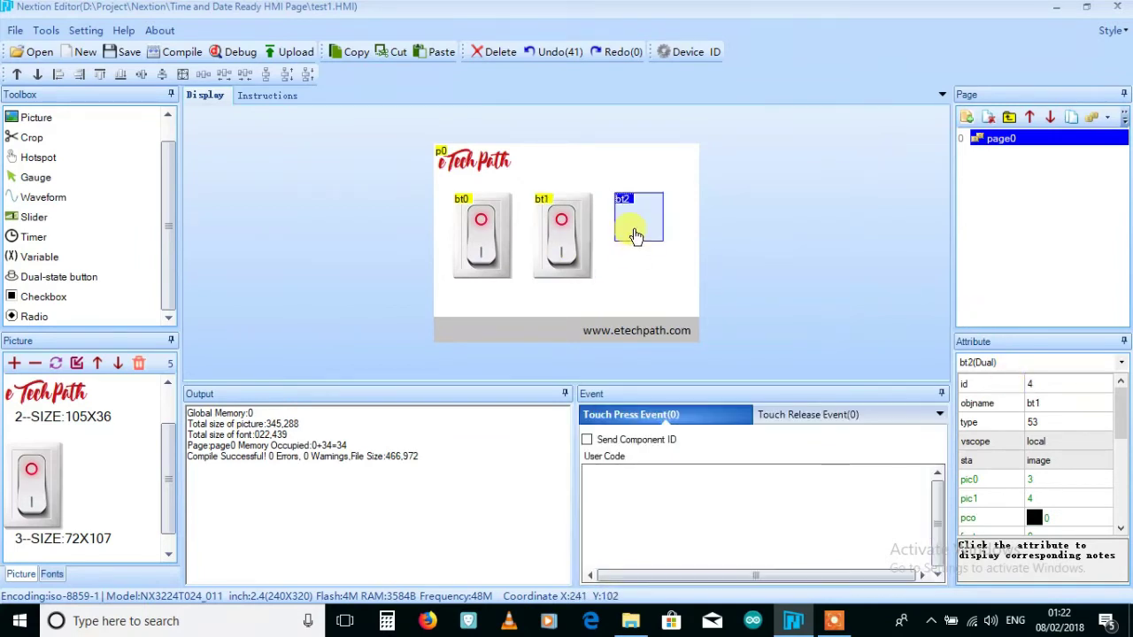
{"action": "scroll", "coordinate": [1122, 416], "scroll_direction": "down", "scroll_amount": 1}
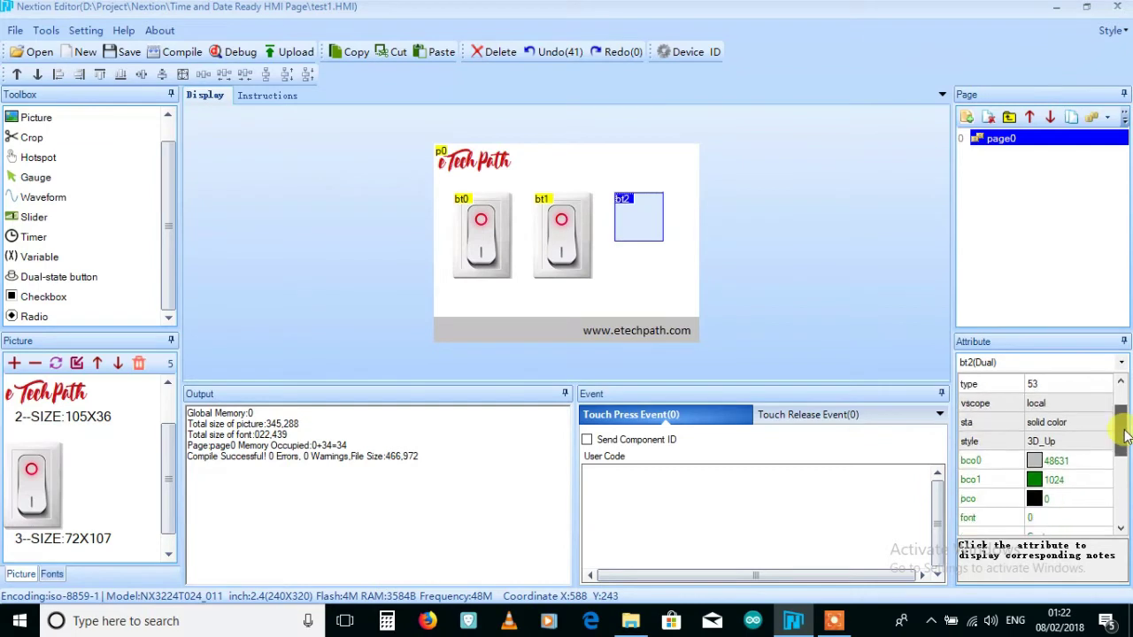
{"action": "left_click", "coordinate": [1063, 425]}
{"action": "left_click", "coordinate": [1063, 425]}
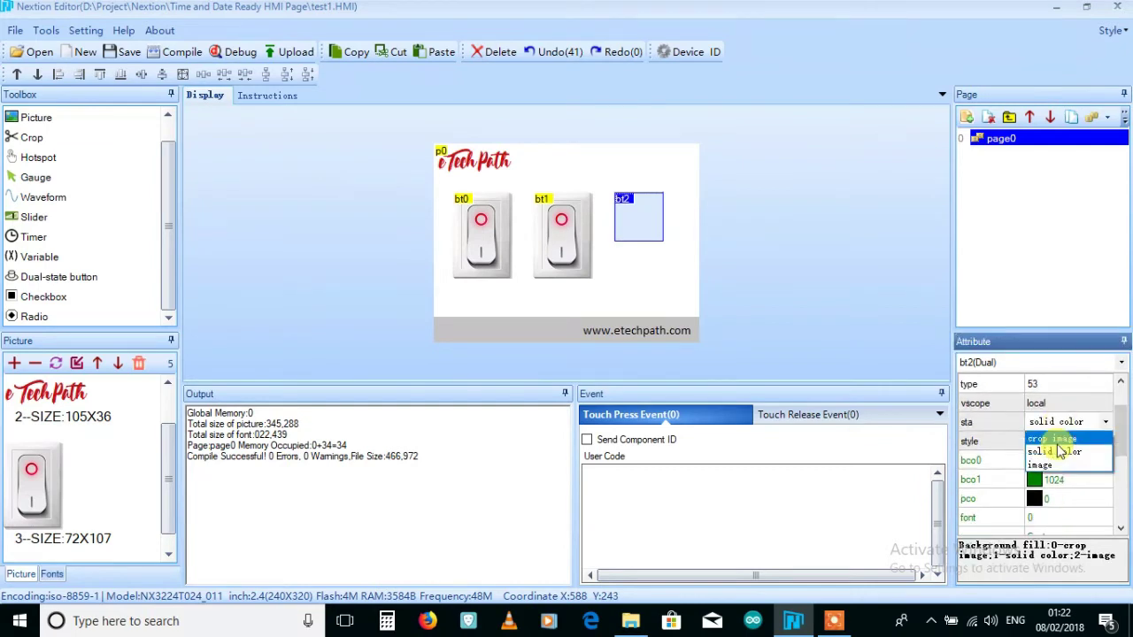
{"action": "left_click", "coordinate": [1060, 466]}
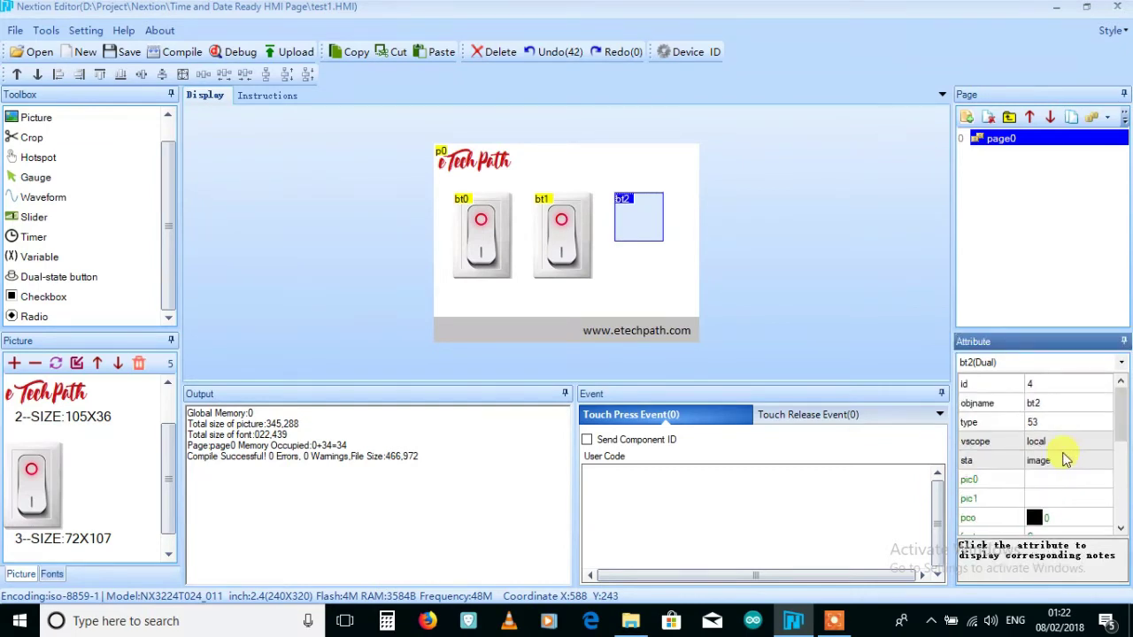
- Assign picture 3, the red off switch, as bt2's state 0 background image (pic0)
{"action": "left_click", "coordinate": [1067, 480]}
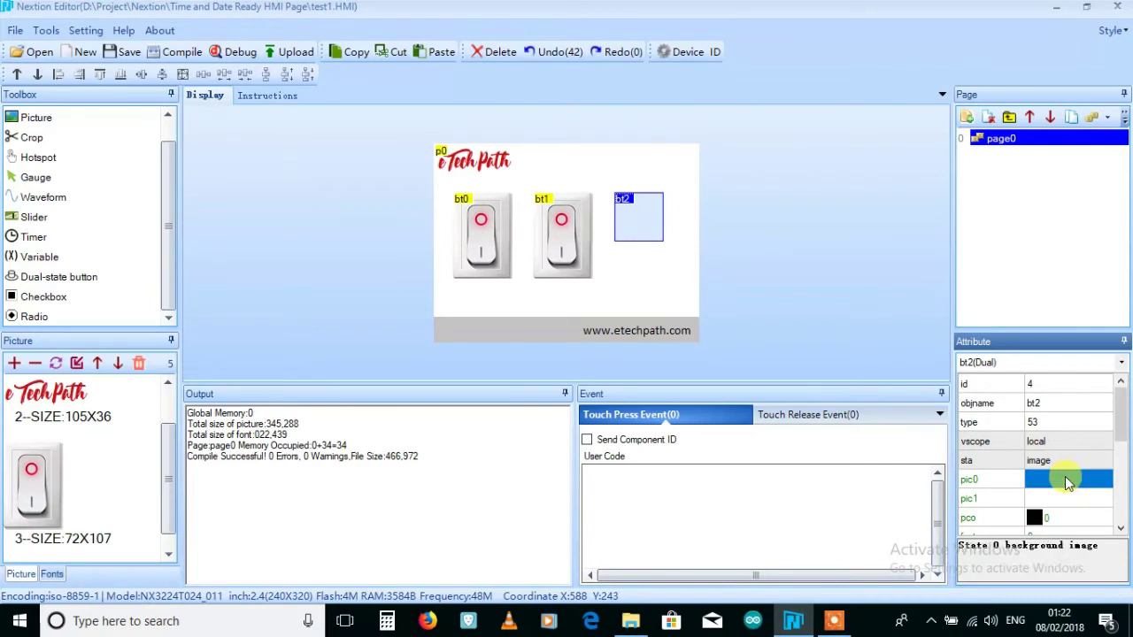
{"action": "double_click", "coordinate": [1065, 476]}
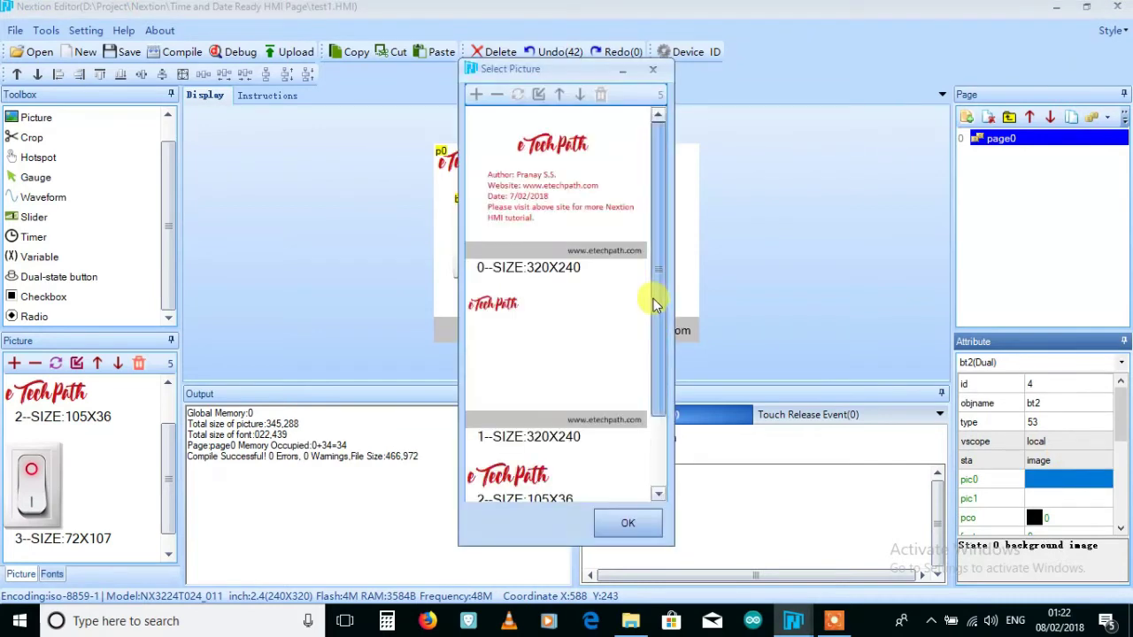
{"action": "left_click", "coordinate": [652, 433]}
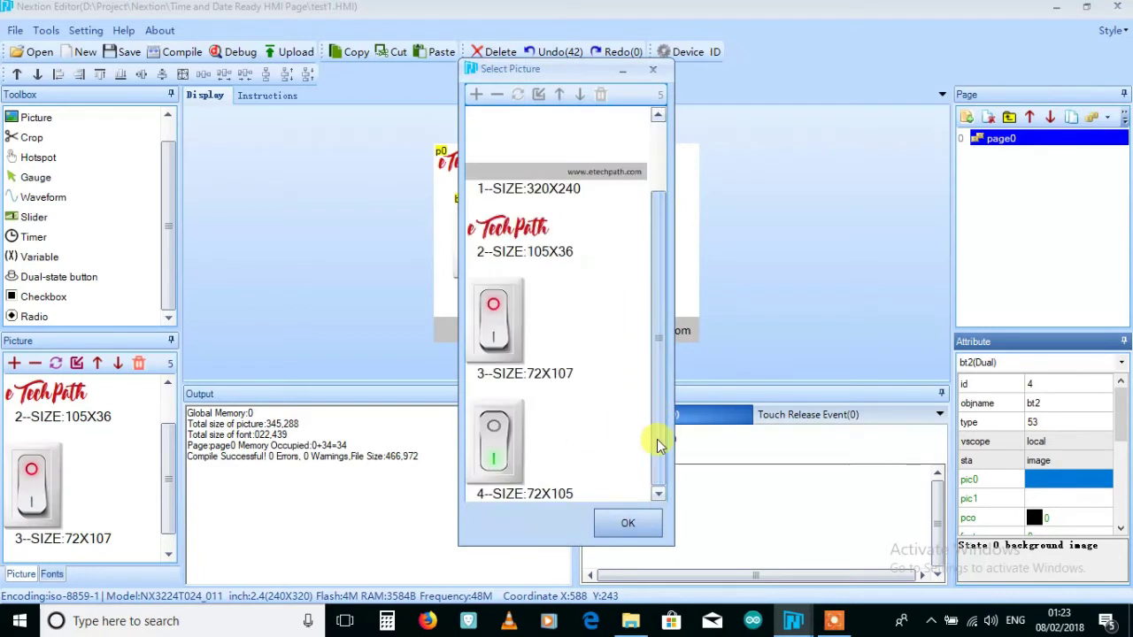
{"action": "left_click", "coordinate": [495, 339]}
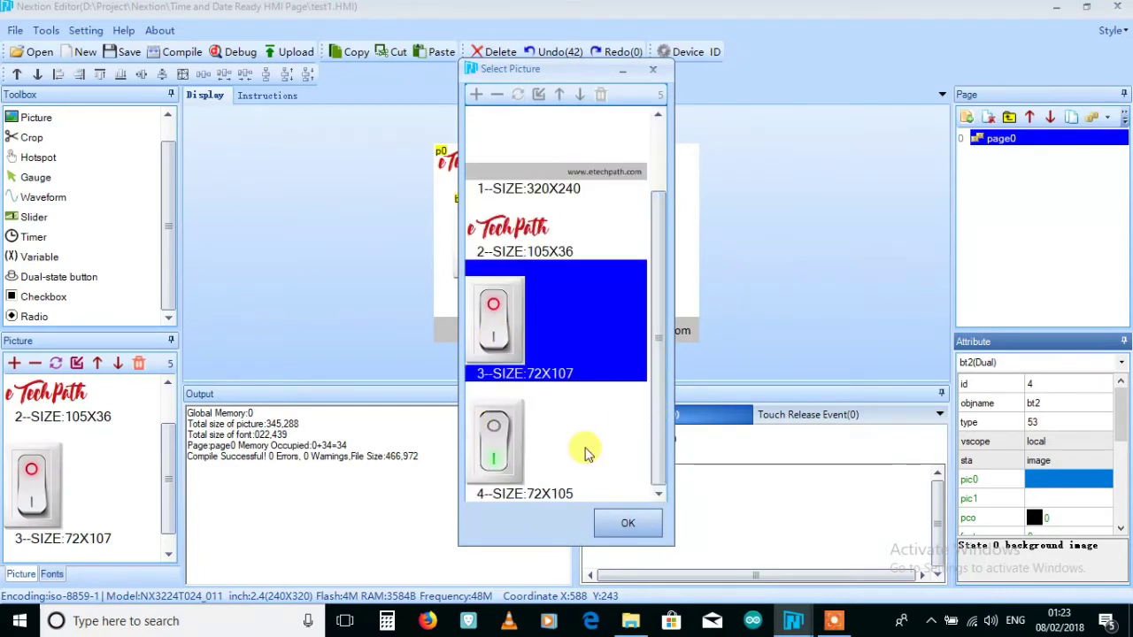
{"action": "left_click", "coordinate": [628, 523]}
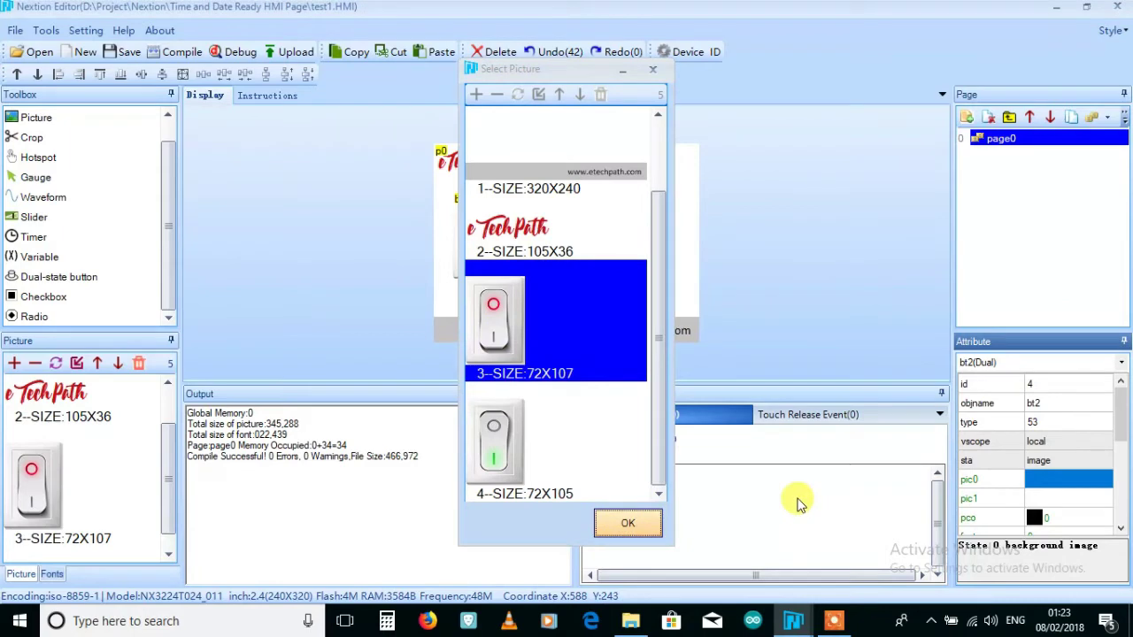
- Assign picture 4, the green on switch, as bt2's state 1 background image (pic1)
{"action": "double_click", "coordinate": [1090, 501]}
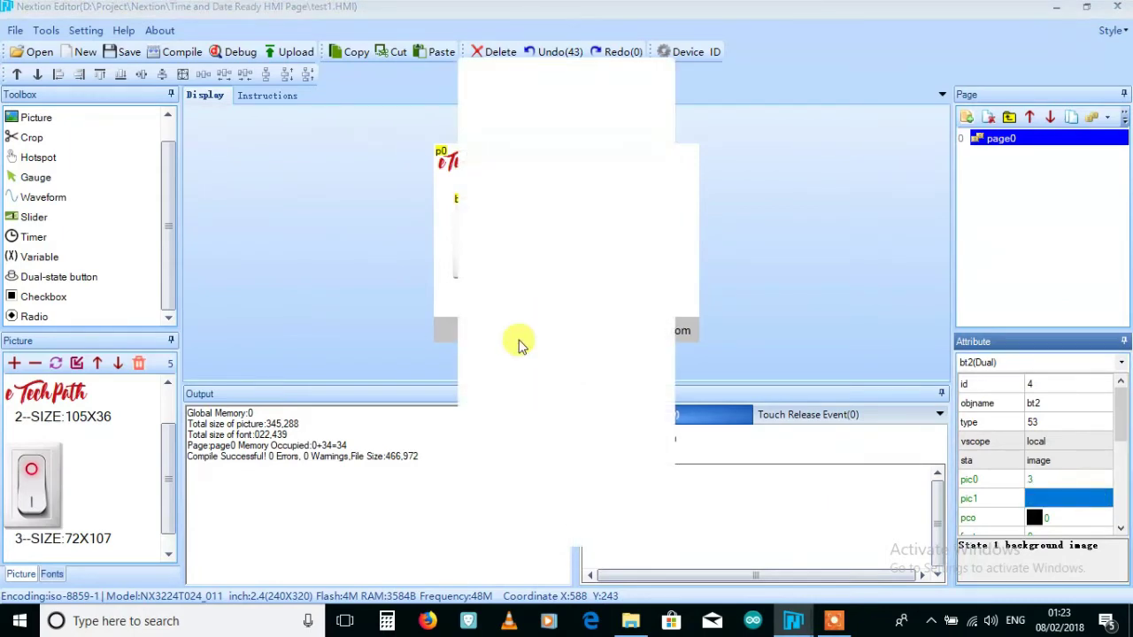
{"action": "left_click_drag", "start_coordinate": [655, 303], "coordinate": [656, 407]}
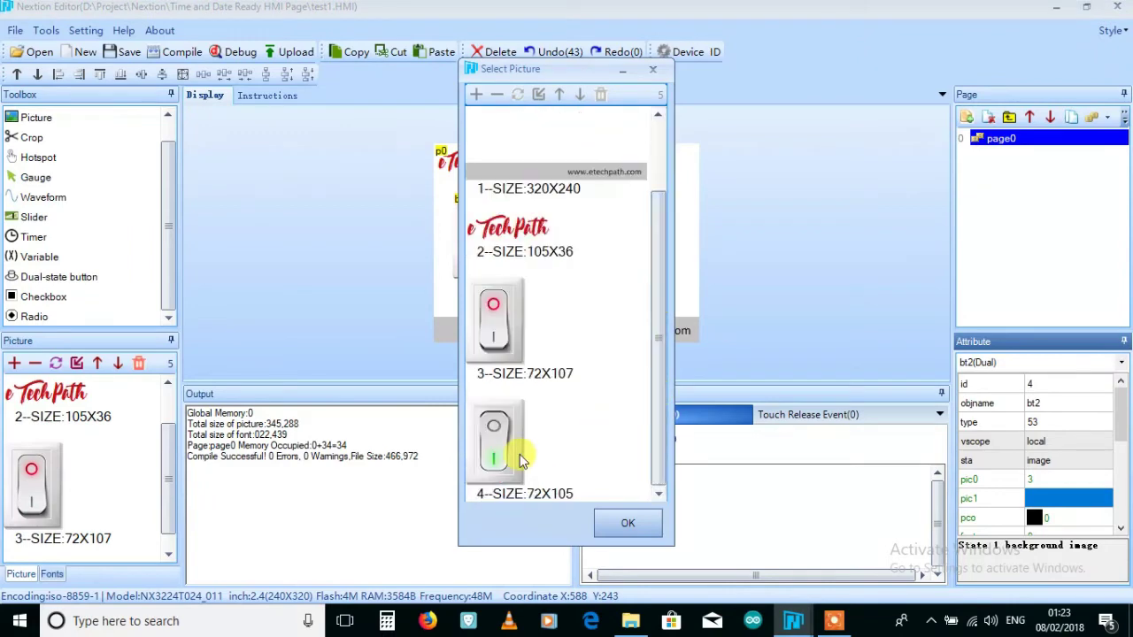
{"action": "double_click", "coordinate": [486, 460]}
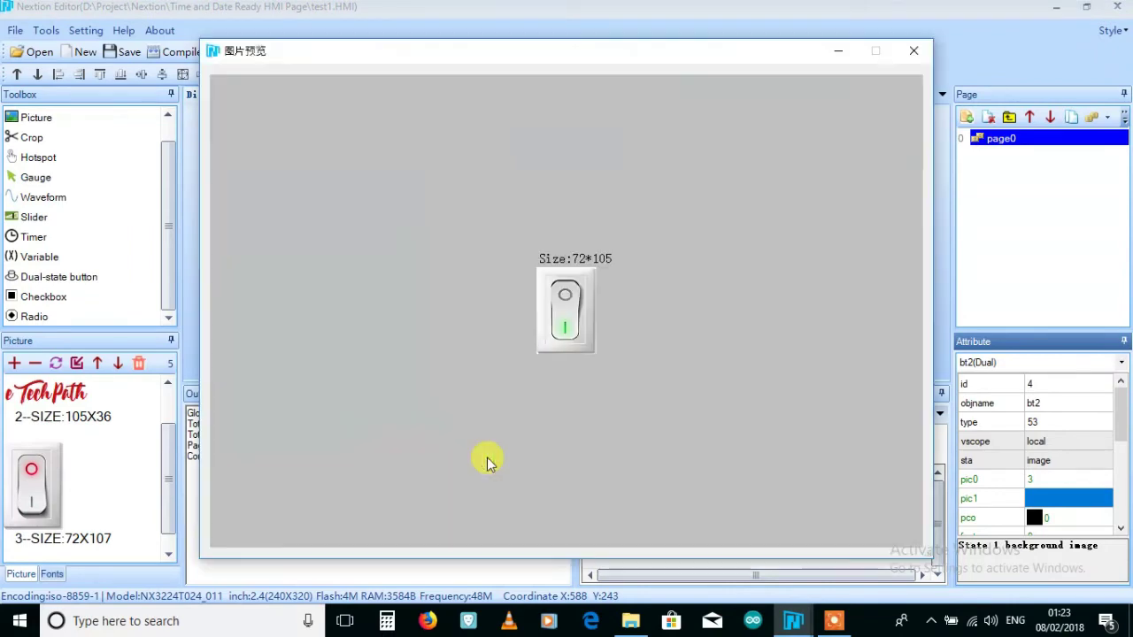
{"action": "left_click", "coordinate": [915, 59]}
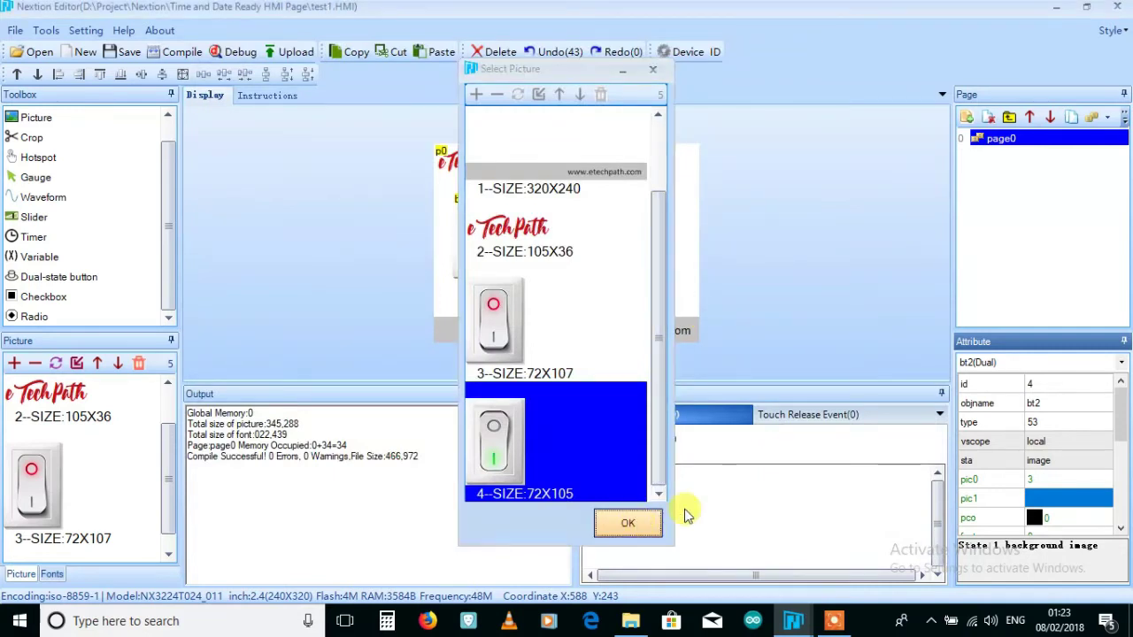
{"action": "left_click", "coordinate": [628, 523]}
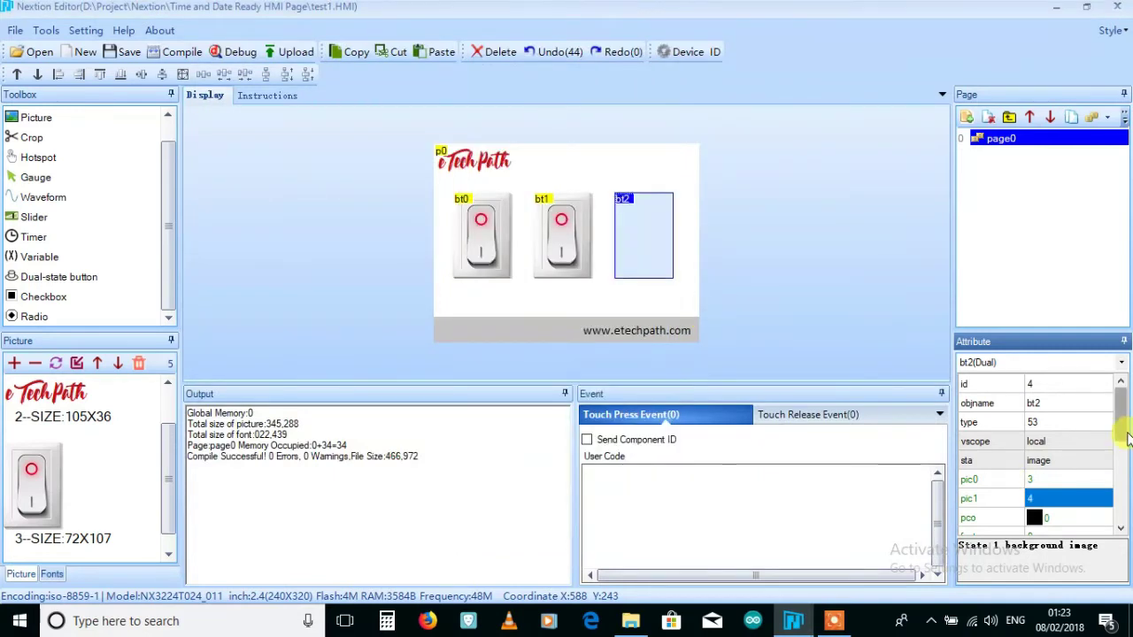
- Clear bt2's txt attribute so that the third switch has no label
{"action": "scroll", "coordinate": [1123, 442], "scroll_direction": "down", "scroll_amount": 3}
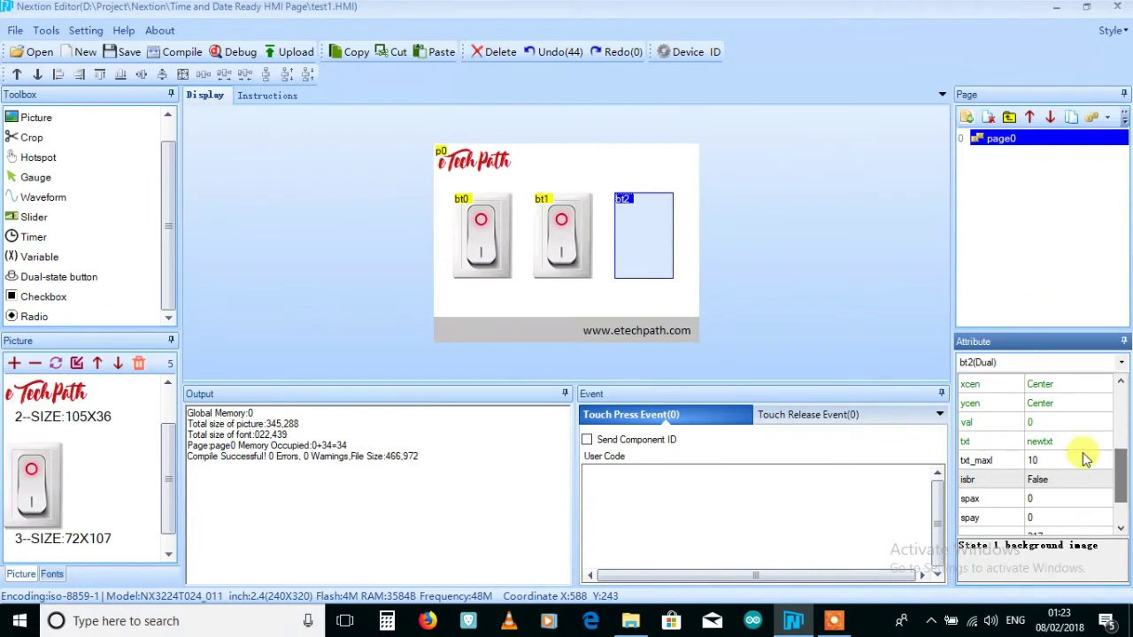
{"action": "left_click", "coordinate": [1056, 441]}
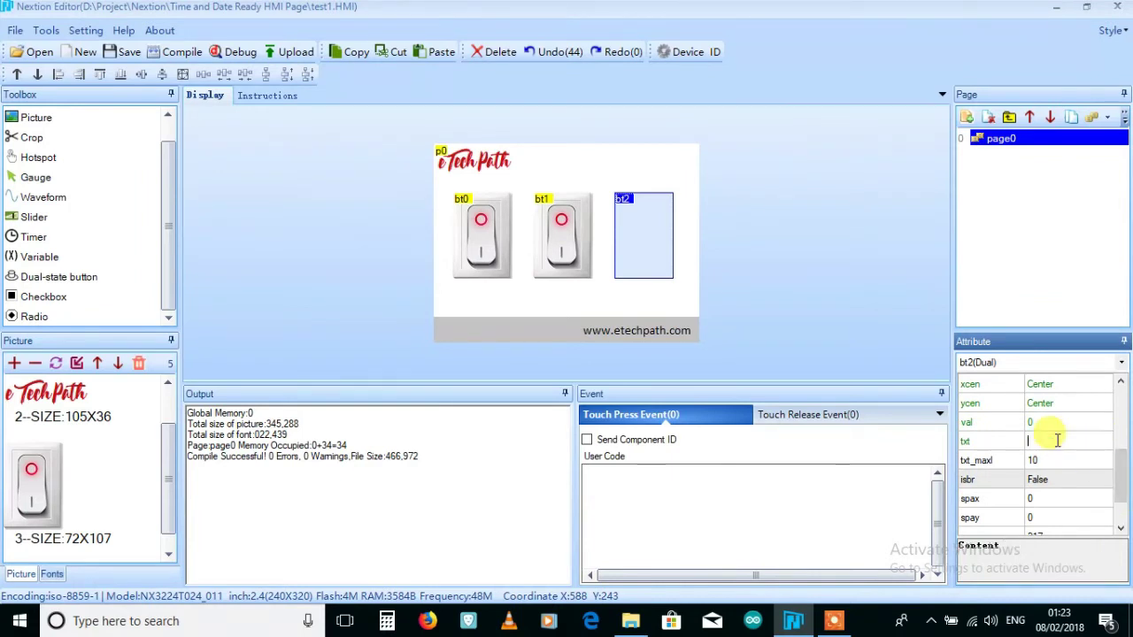
{"action": "left_click", "coordinate": [1056, 455]}
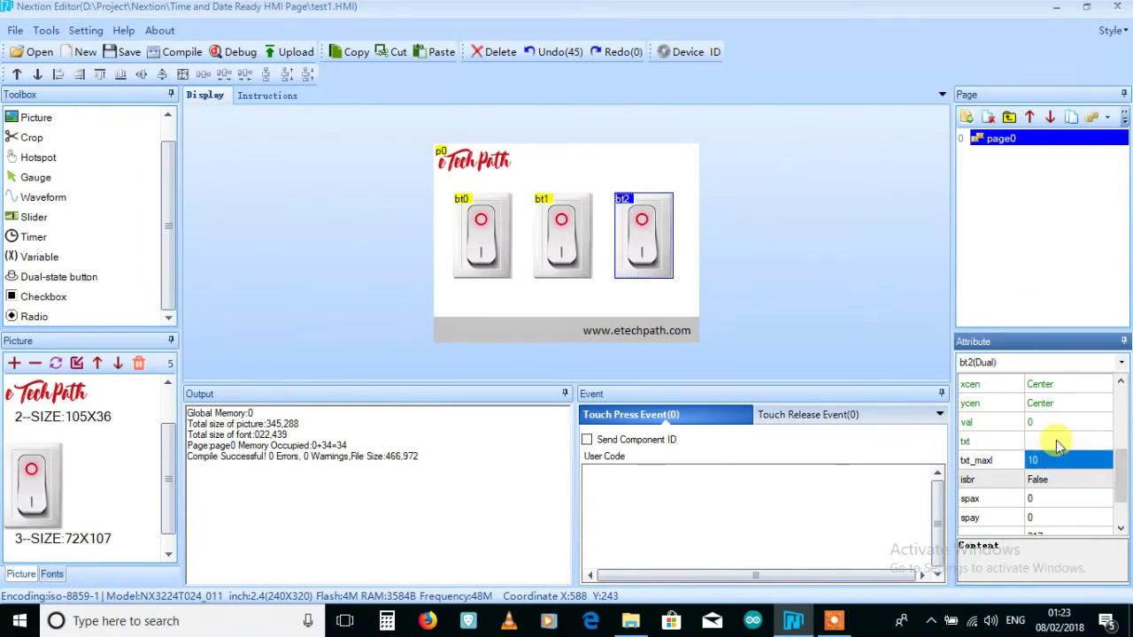
{"action": "left_click", "coordinate": [591, 301]}
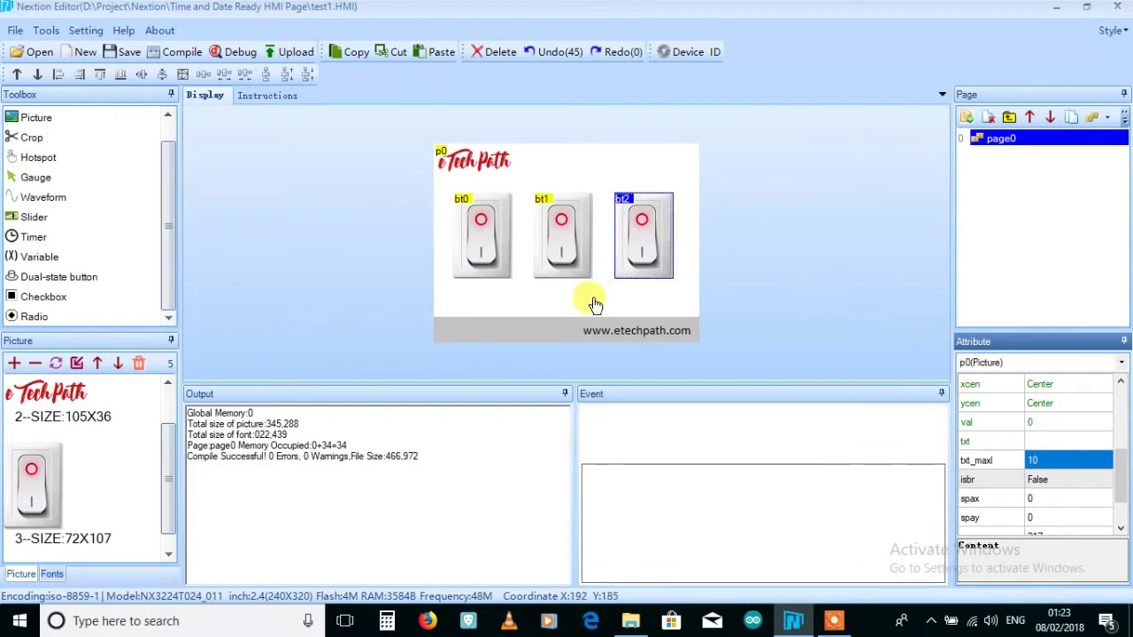
{"action": "left_click", "coordinate": [635, 251]}
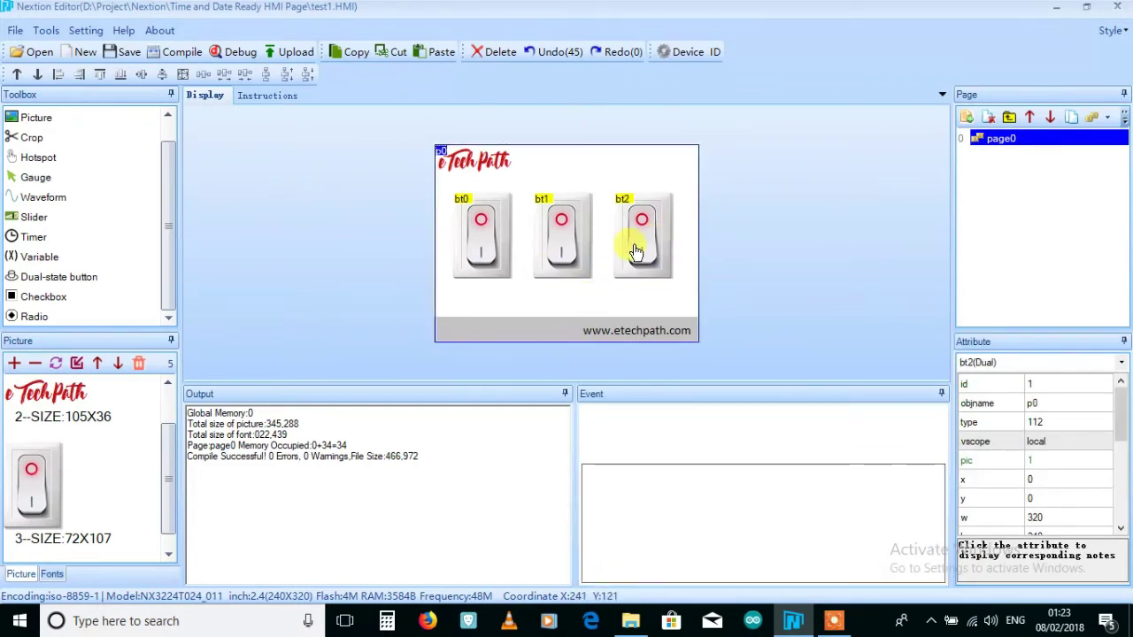
{"action": "left_click", "coordinate": [576, 301]}
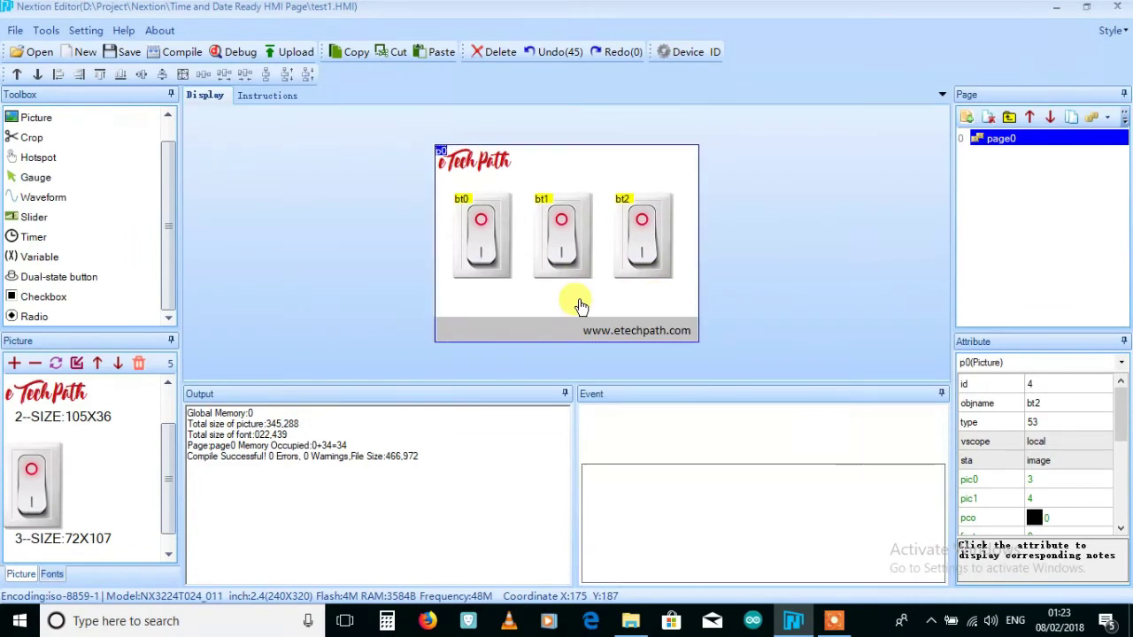
- Import the font file verdanab40.zi from the Nextion Fonts folder into the project
{"action": "left_click", "coordinate": [51, 575]}
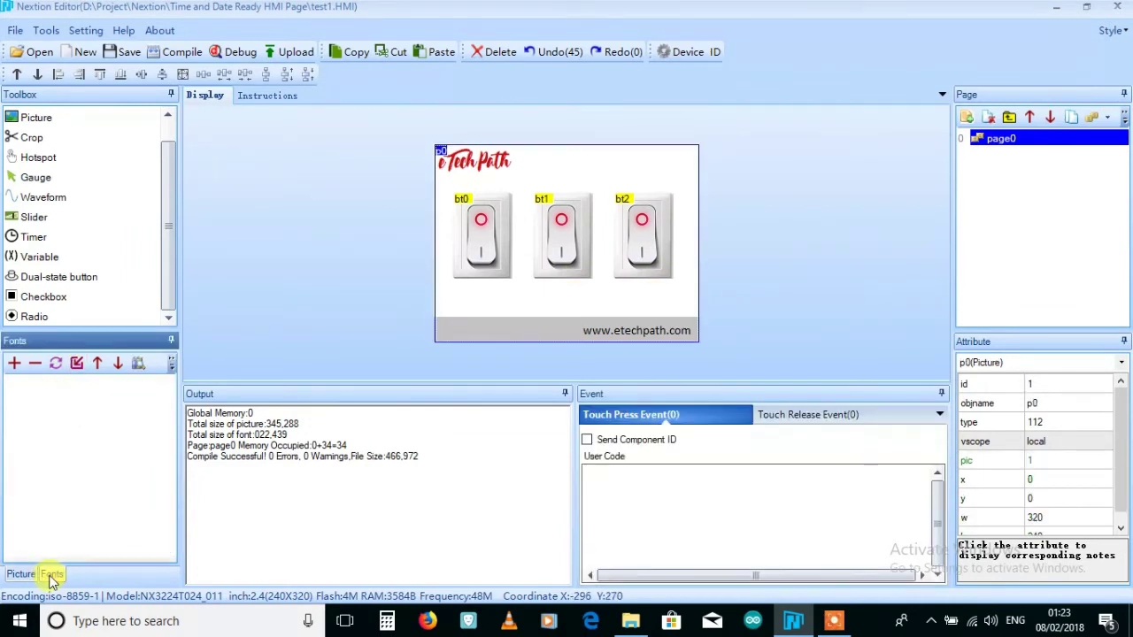
{"action": "left_click", "coordinate": [15, 363]}
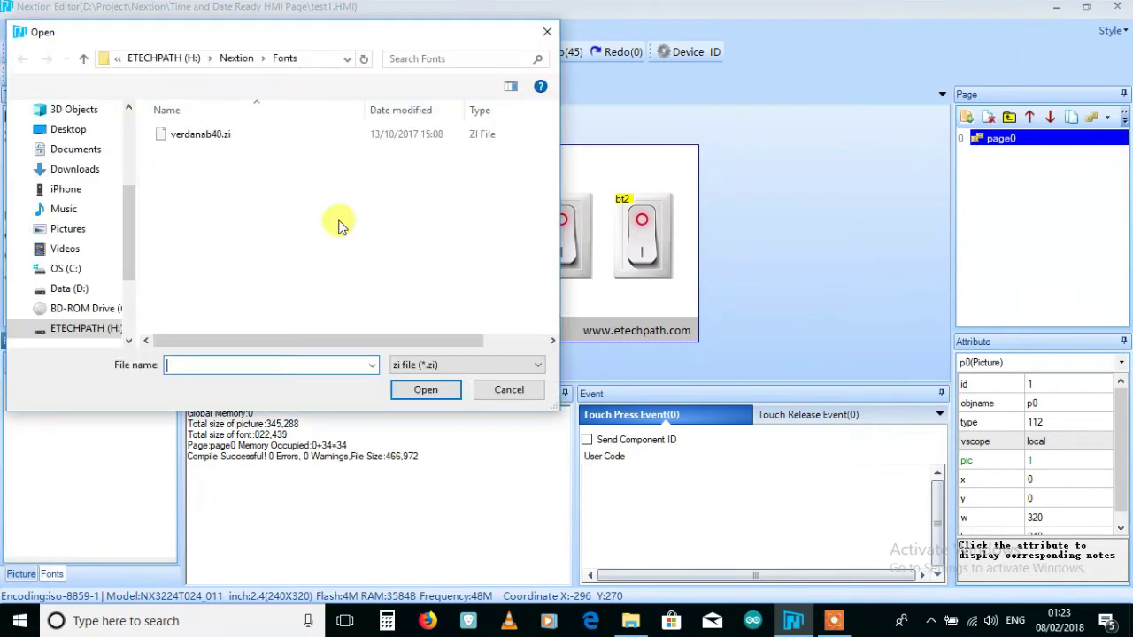
{"action": "left_click", "coordinate": [200, 135]}
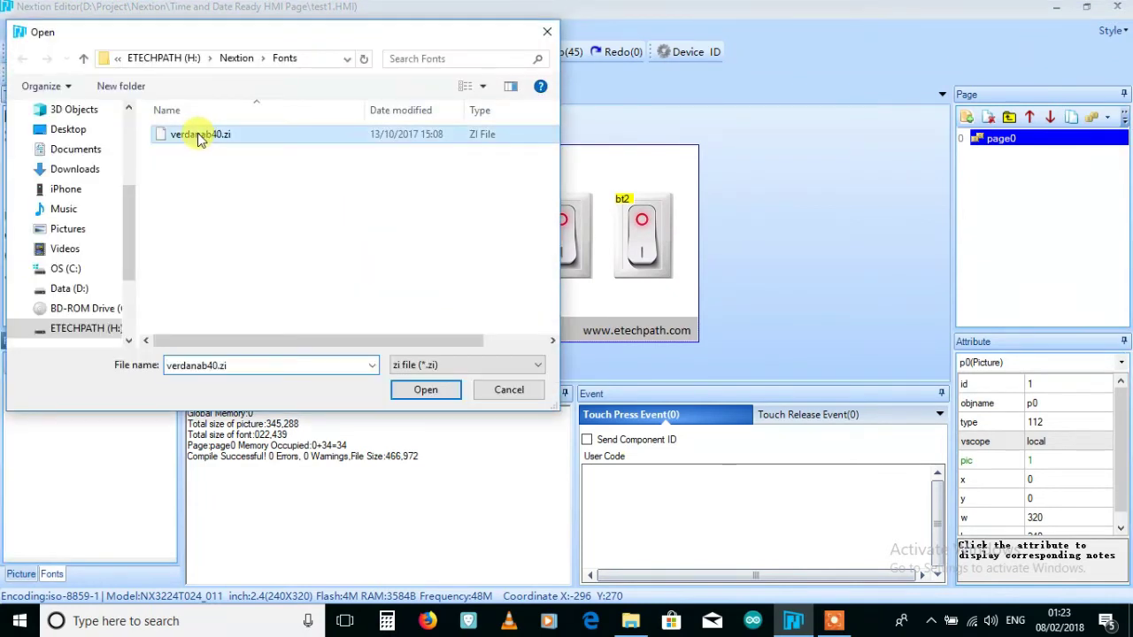
{"action": "left_click", "coordinate": [420, 391]}
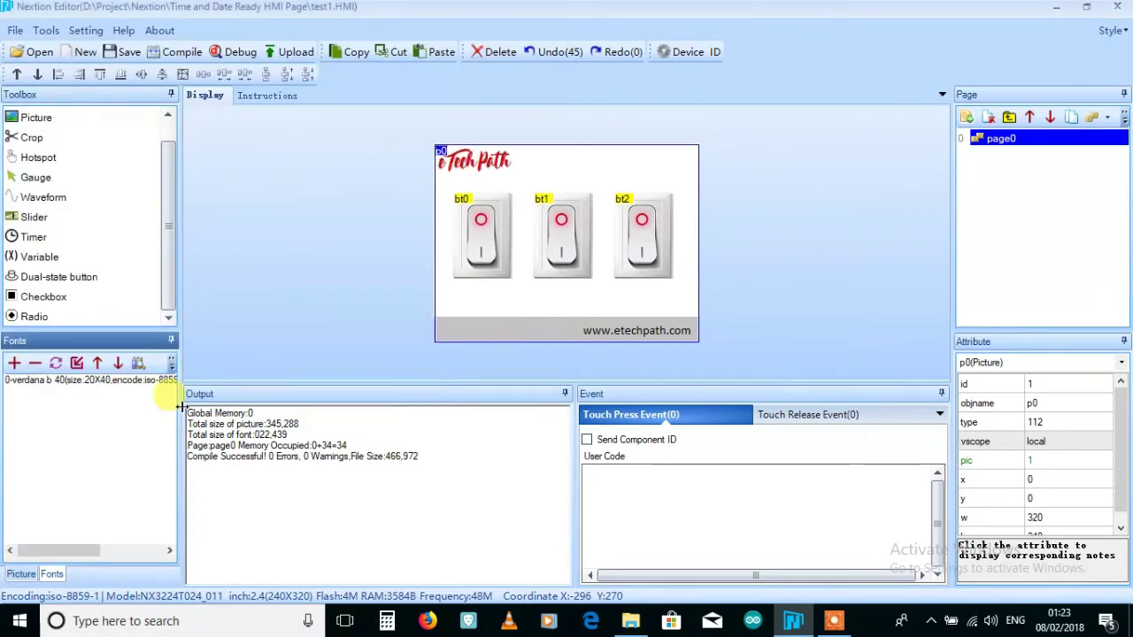
- Return to the project's picture list and add a second page, page1
{"action": "left_click", "coordinate": [22, 574]}
{"action": "left_click_drag", "start_coordinate": [167, 483], "coordinate": [168, 416]}
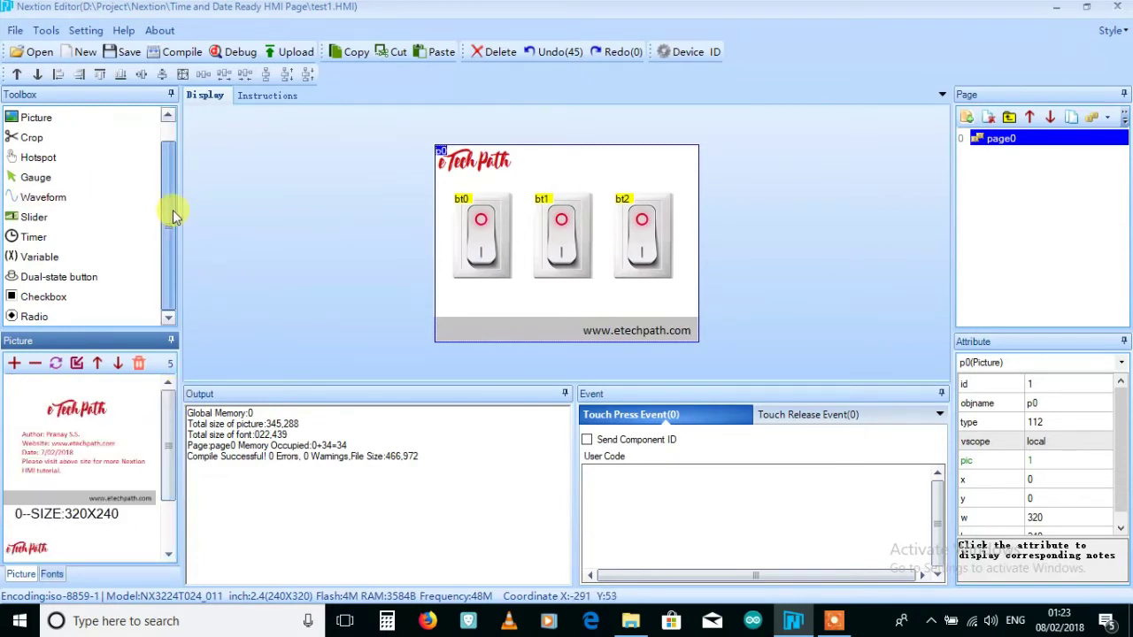
{"action": "left_click_drag", "start_coordinate": [172, 209], "coordinate": [172, 171]}
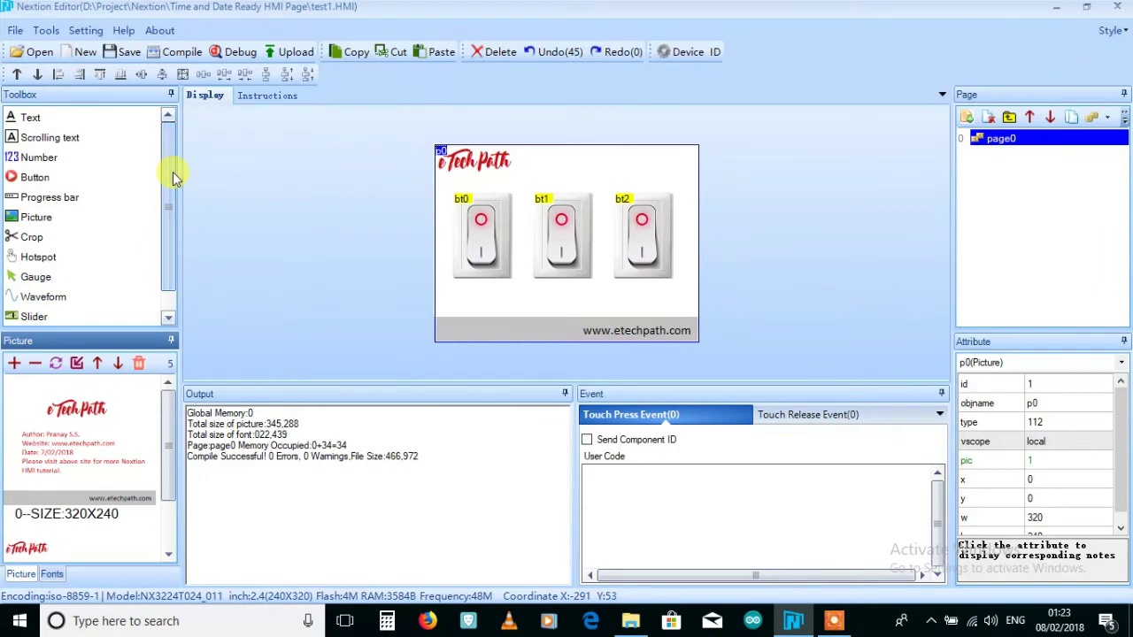
{"action": "left_click", "coordinate": [968, 118]}
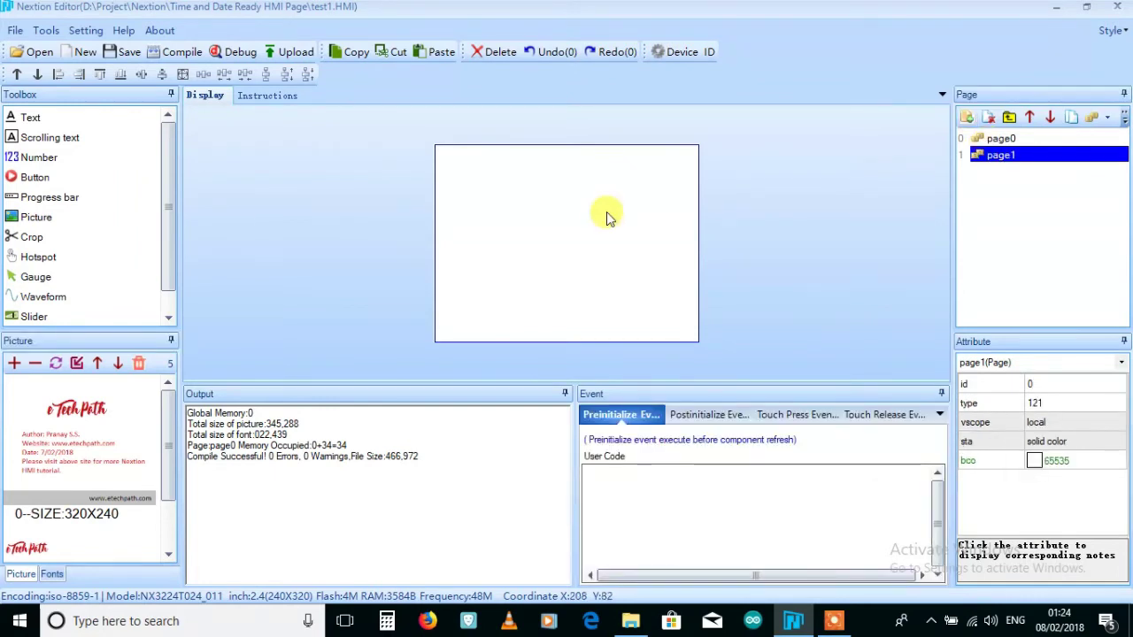
- Add a picture component to page1 and assign picture 0, the 320x240 information screen, to it
{"action": "left_click", "coordinate": [55, 215]}
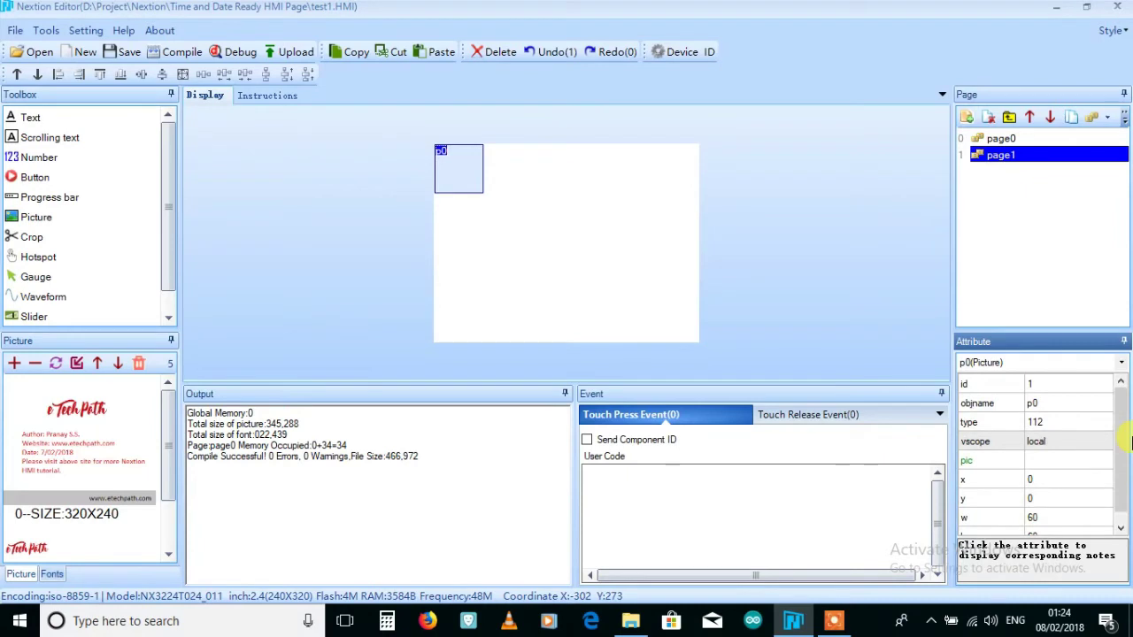
{"action": "left_click", "coordinate": [1087, 461]}
{"action": "double_click", "coordinate": [1088, 464]}
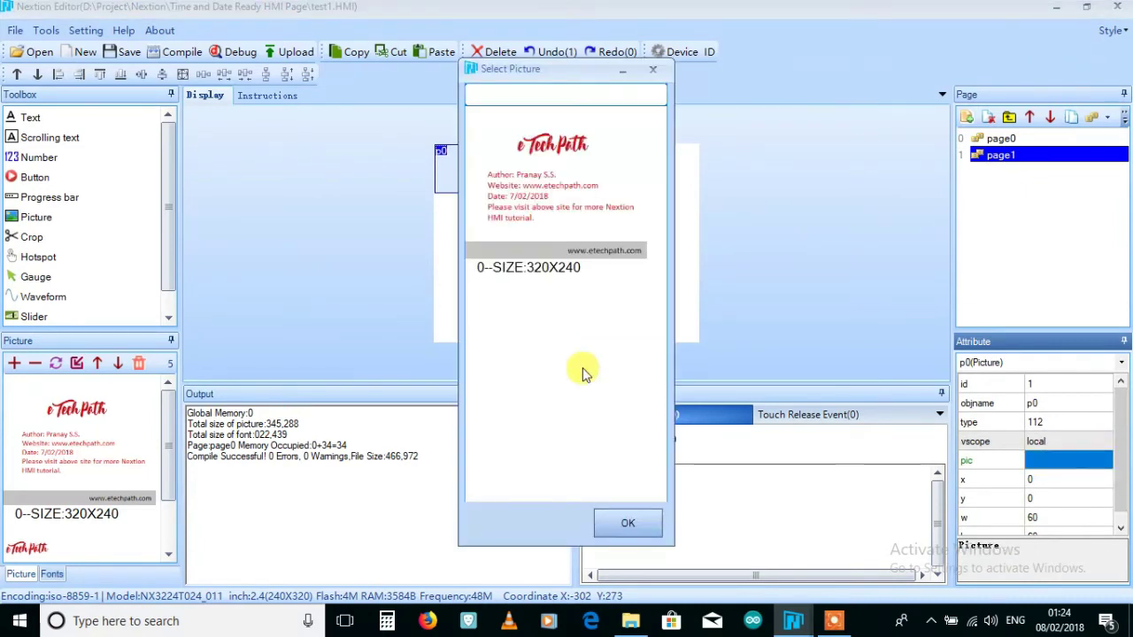
{"action": "left_click", "coordinate": [572, 219]}
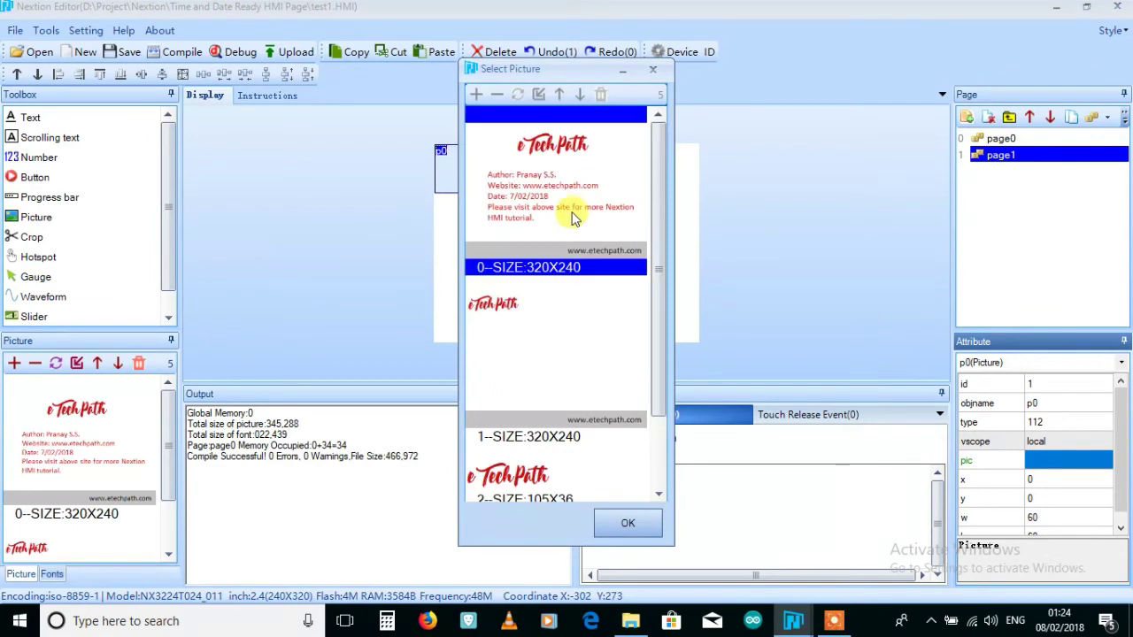
{"action": "left_click", "coordinate": [627, 524]}
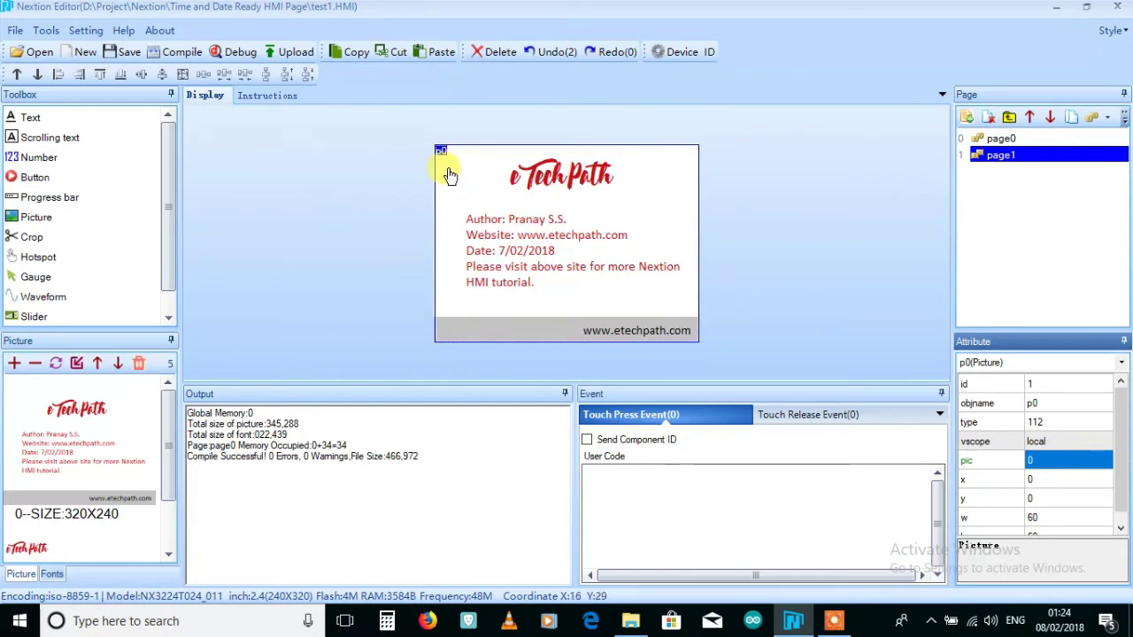
- Add a button to page1, move it over the eTechPath logo and enlarge it to cover the logo
{"action": "left_click", "coordinate": [33, 180]}
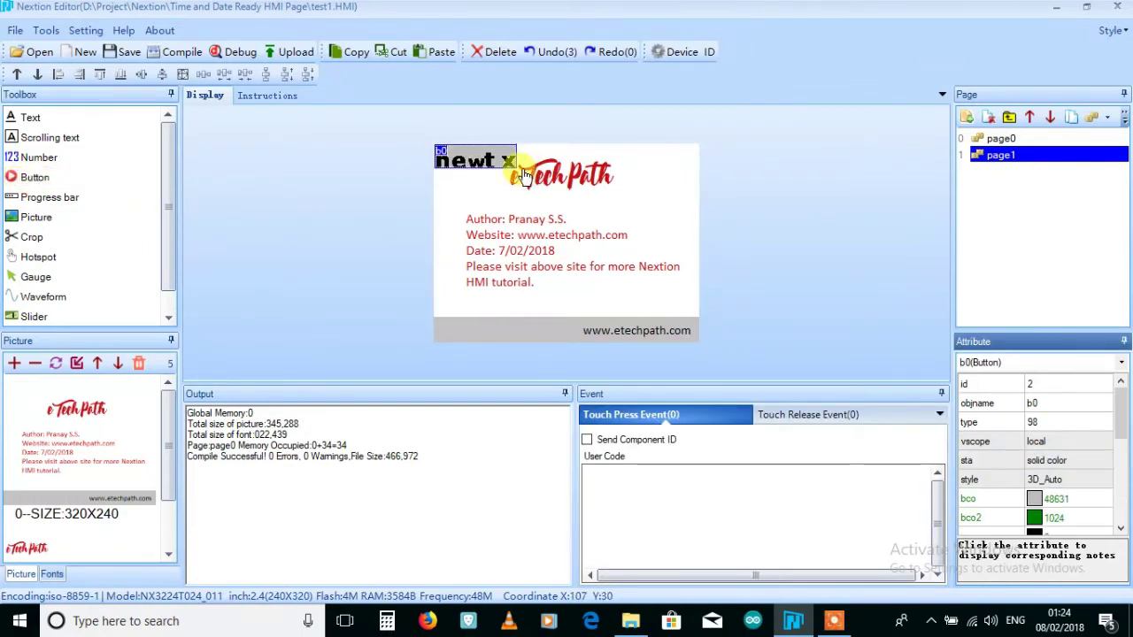
{"action": "left_click_drag", "start_coordinate": [494, 162], "coordinate": [564, 169]}
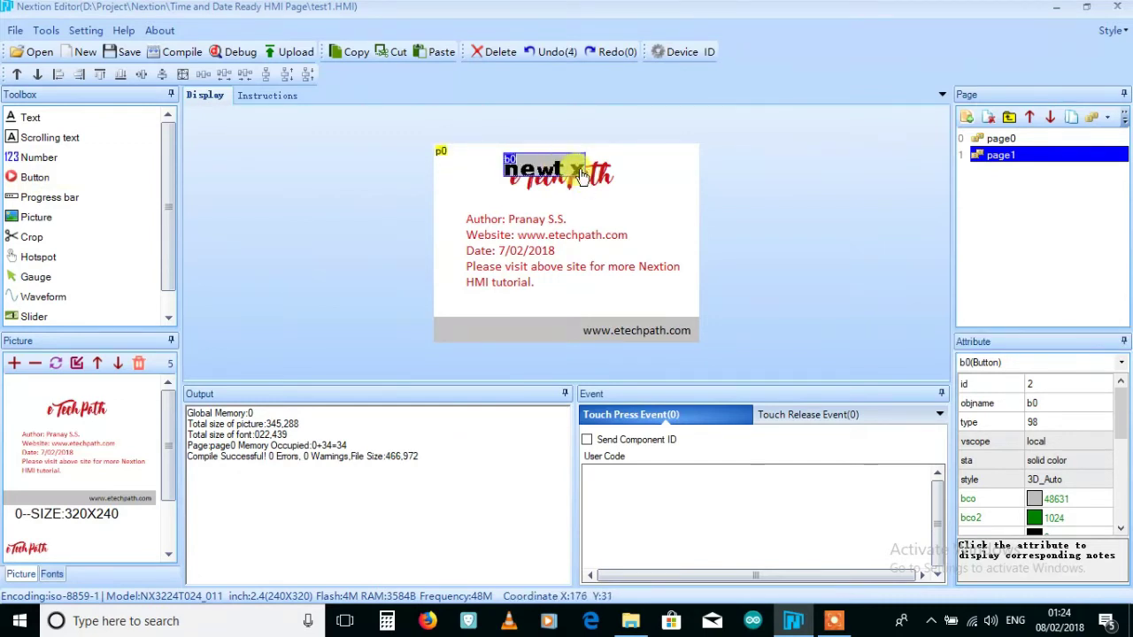
{"action": "left_click_drag", "start_coordinate": [580, 175], "coordinate": [581, 191]}
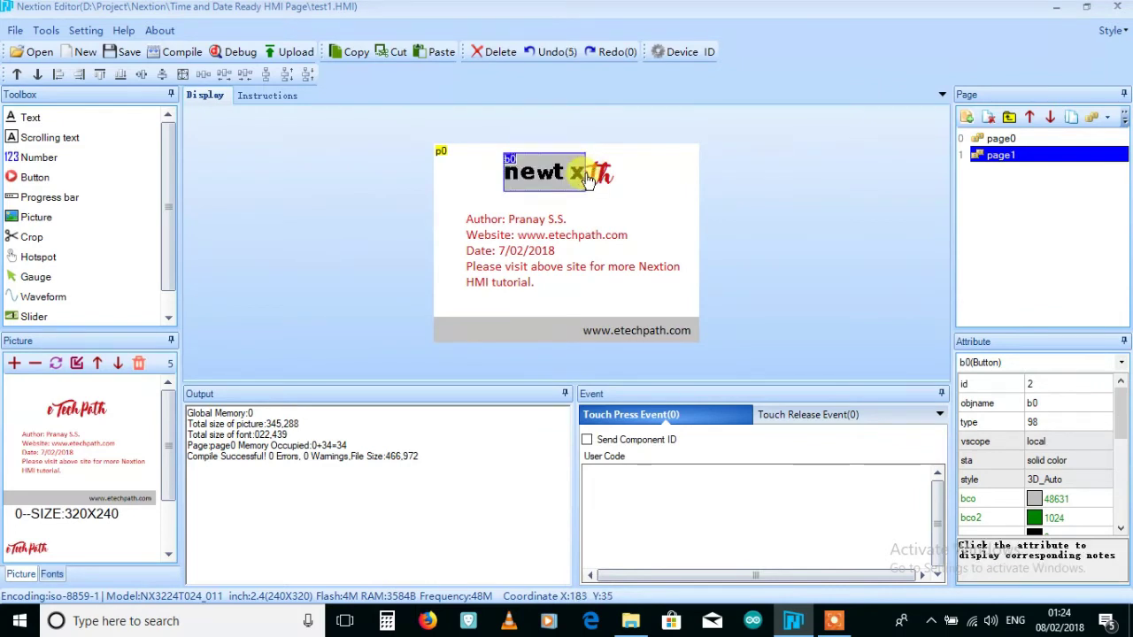
{"action": "left_click_drag", "start_coordinate": [585, 174], "coordinate": [616, 175]}
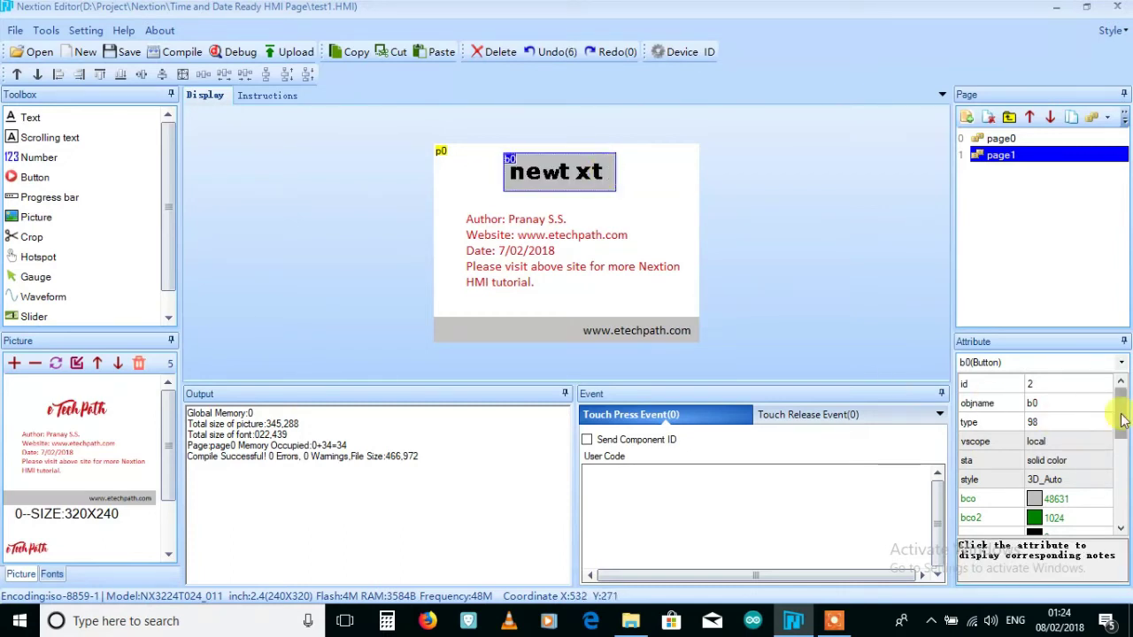
- Clear button b0's txt attribute so that it has no label
{"action": "left_click_drag", "start_coordinate": [1122, 420], "coordinate": [1121, 464]}
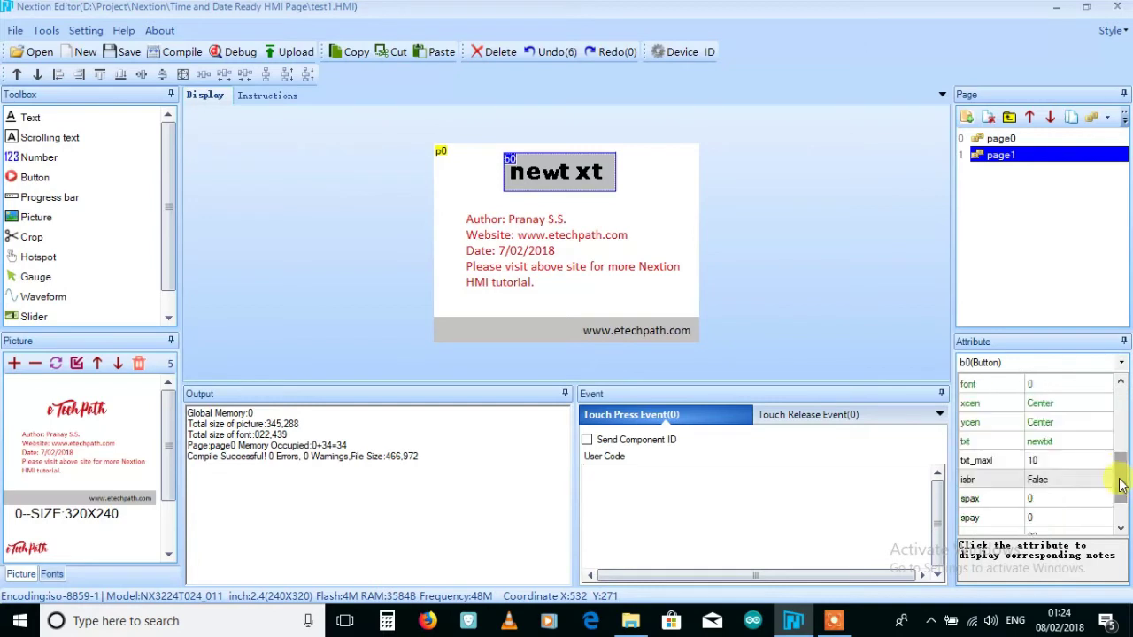
{"action": "left_click", "coordinate": [1064, 442]}
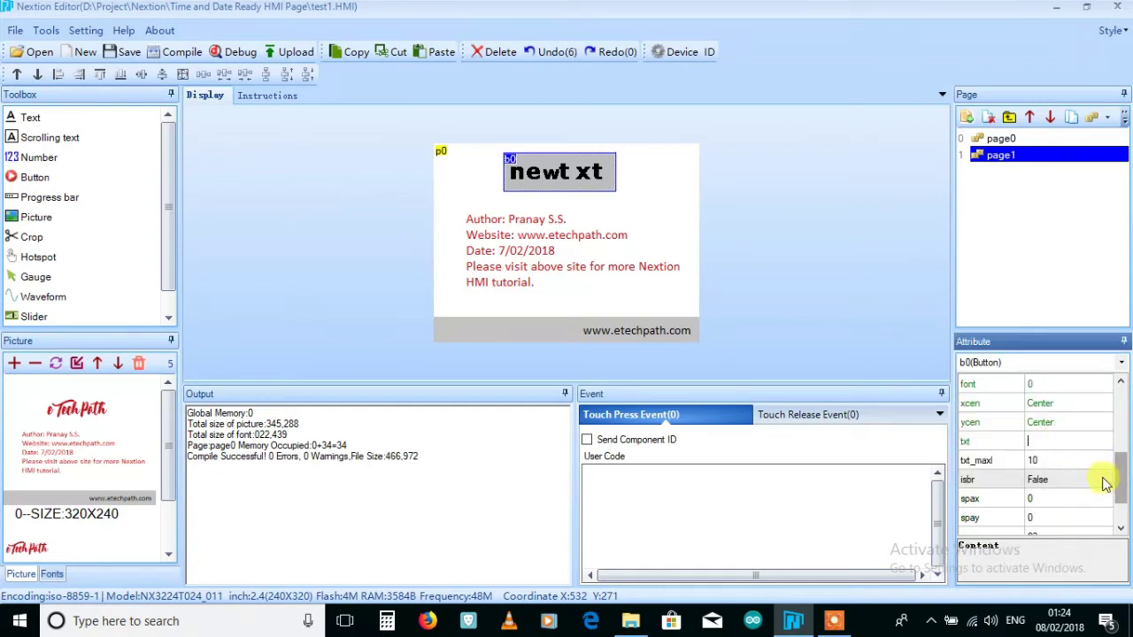
{"action": "key", "text": "Return"}
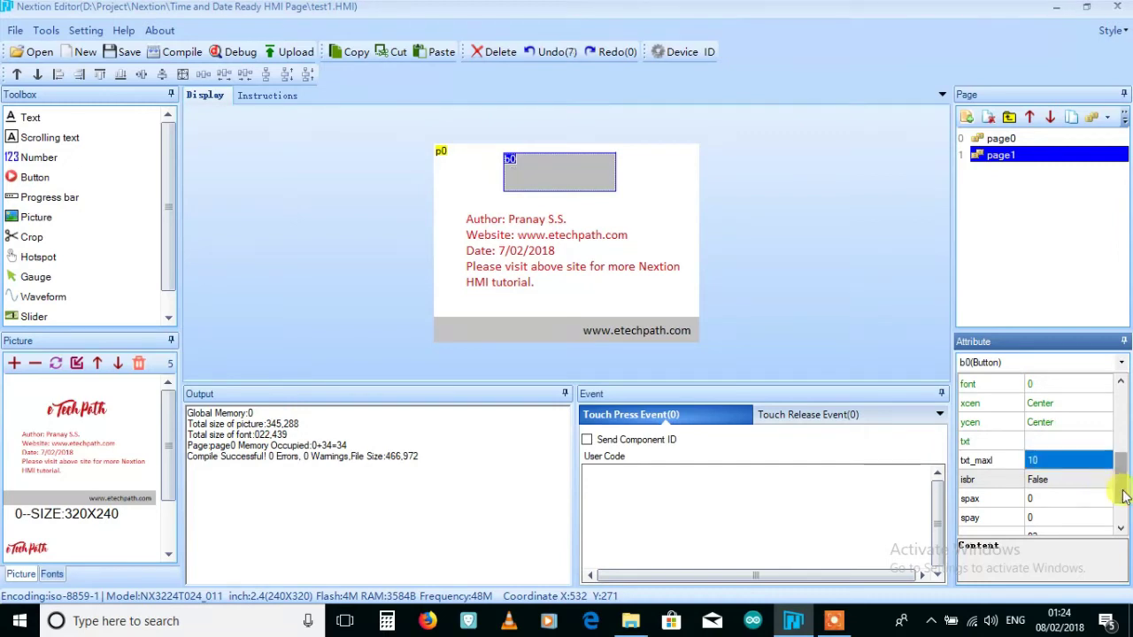
{"action": "left_click_drag", "start_coordinate": [1122, 496], "coordinate": [1127, 423]}
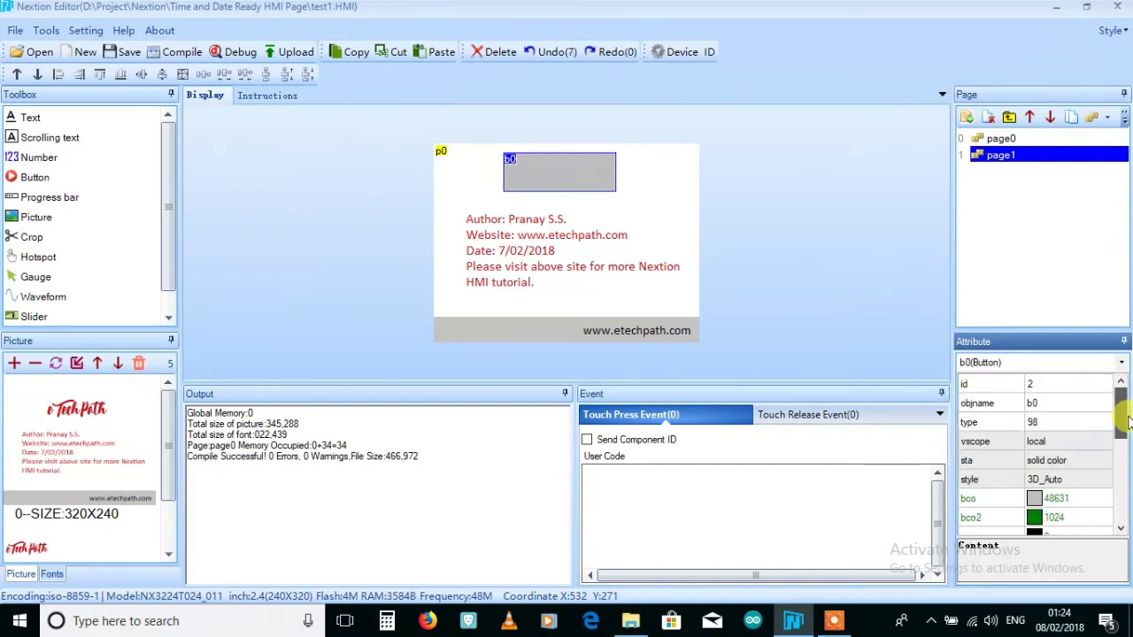
- Set button b0's sta attribute to crop image and assign picture 0, the 320x240 information screen, to picc
{"action": "left_click", "coordinate": [1073, 464]}
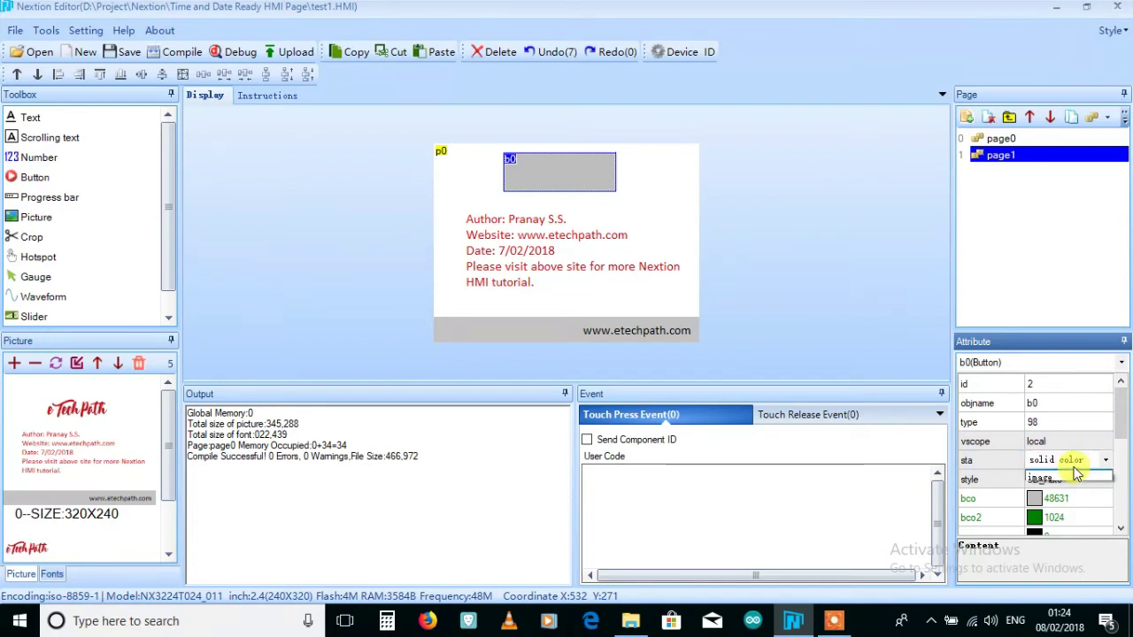
{"action": "left_click", "coordinate": [1068, 480]}
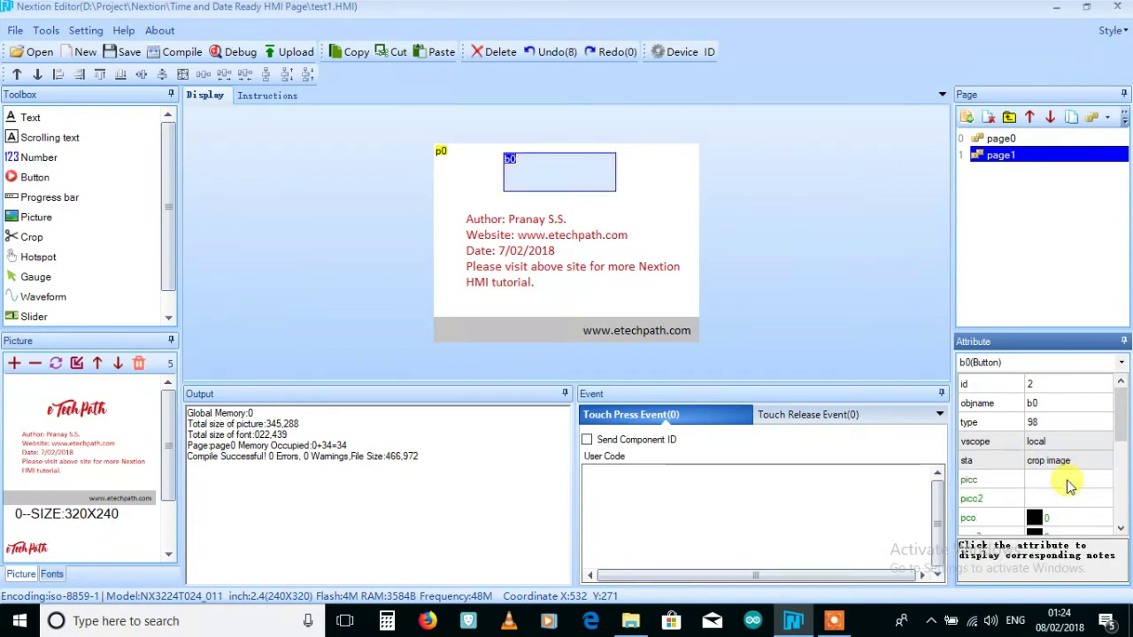
{"action": "left_click", "coordinate": [1065, 481]}
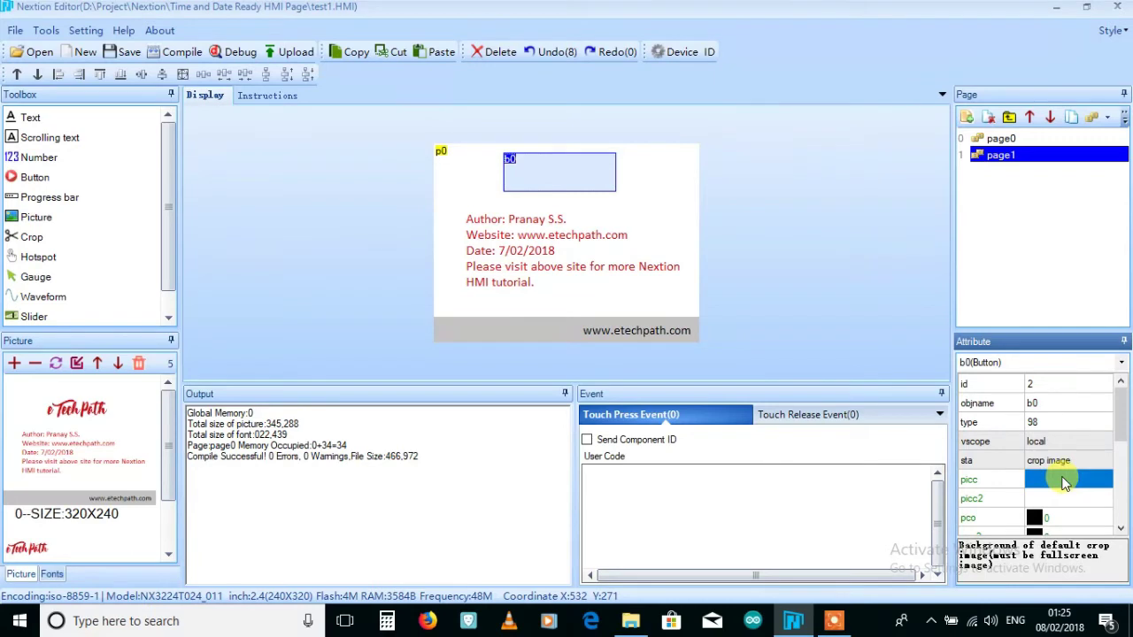
{"action": "left_click", "coordinate": [1064, 480]}
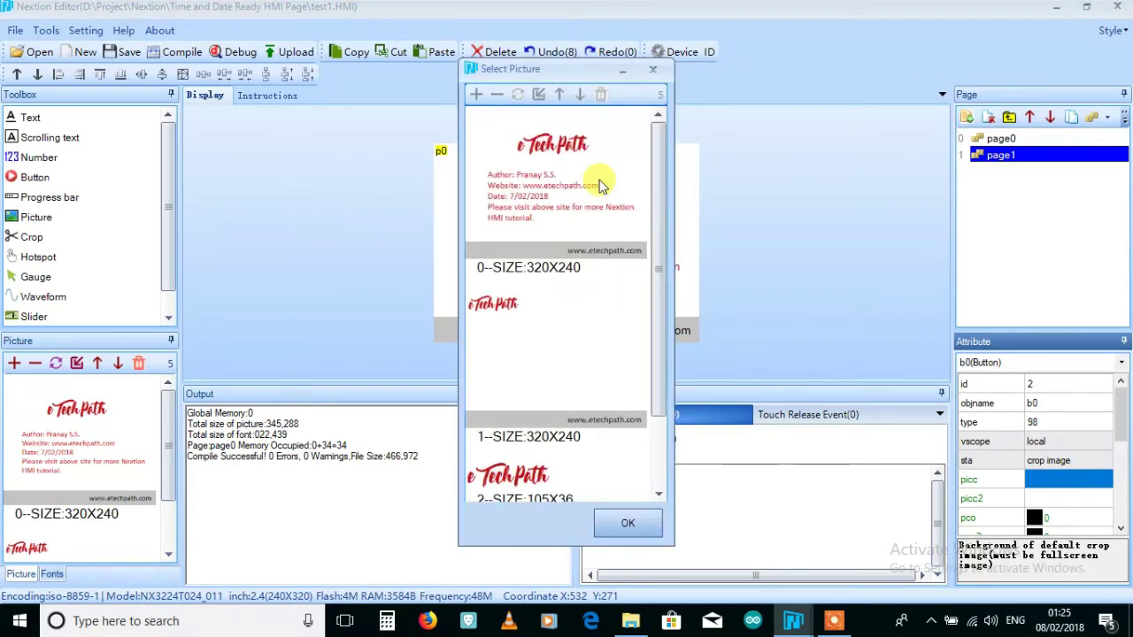
{"action": "left_click", "coordinate": [598, 184]}
{"action": "left_click", "coordinate": [627, 524]}
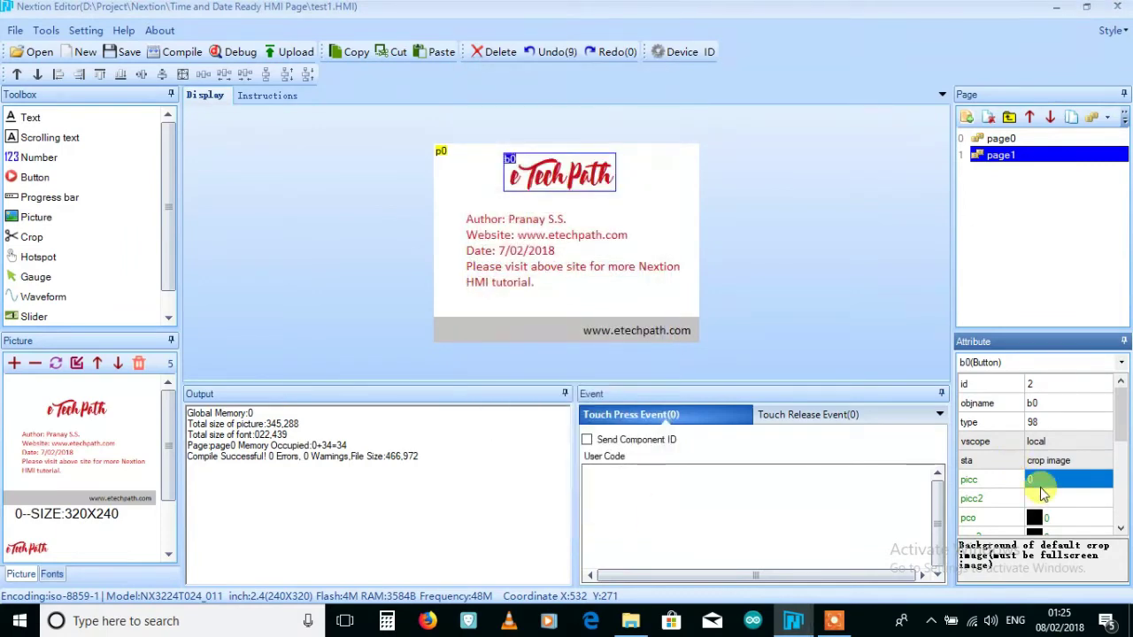
- Assign picture 2, the 105x36 eTechPath logo, to button b0's picc2 attribute
{"action": "left_click", "coordinate": [1049, 499]}
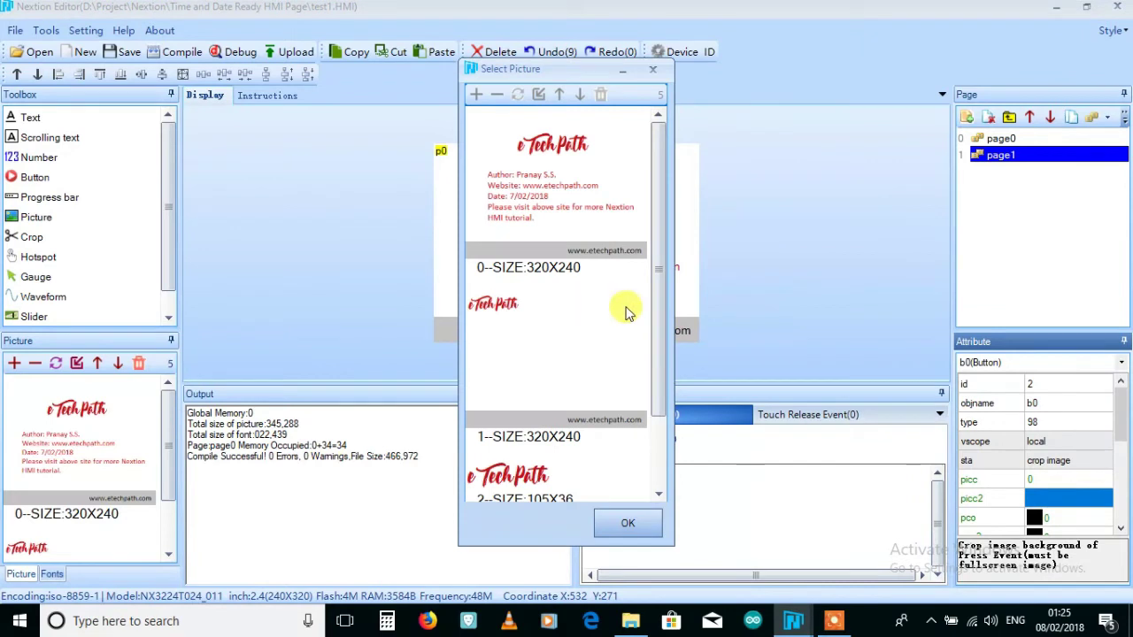
{"action": "left_click_drag", "start_coordinate": [662, 316], "coordinate": [652, 410]}
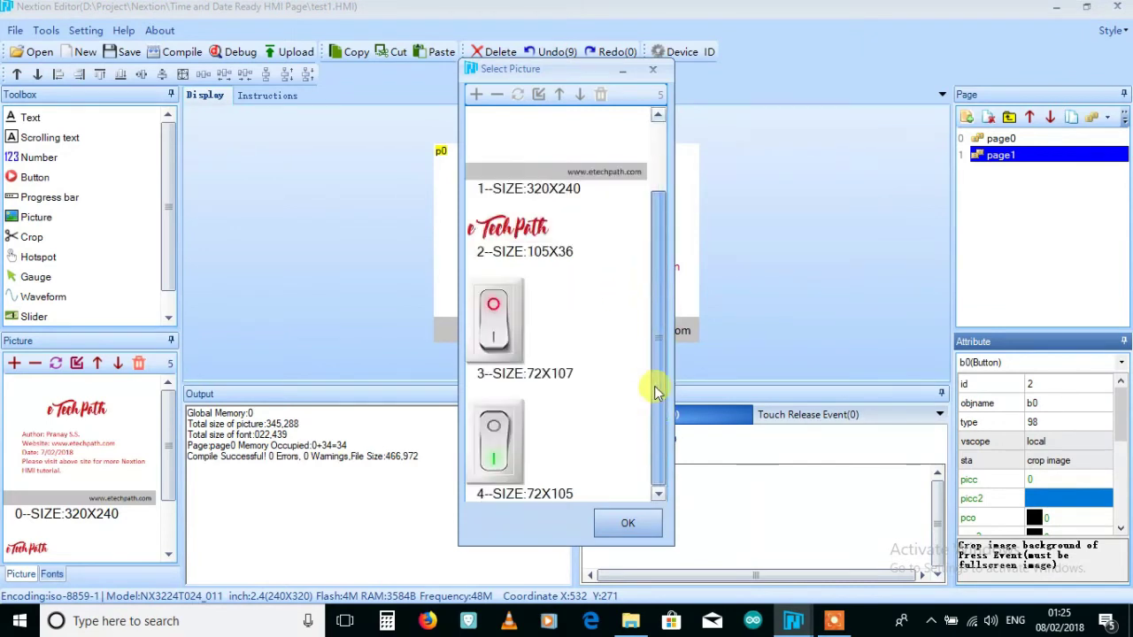
{"action": "scroll", "coordinate": [652, 277], "scroll_direction": "up", "scroll_amount": 3}
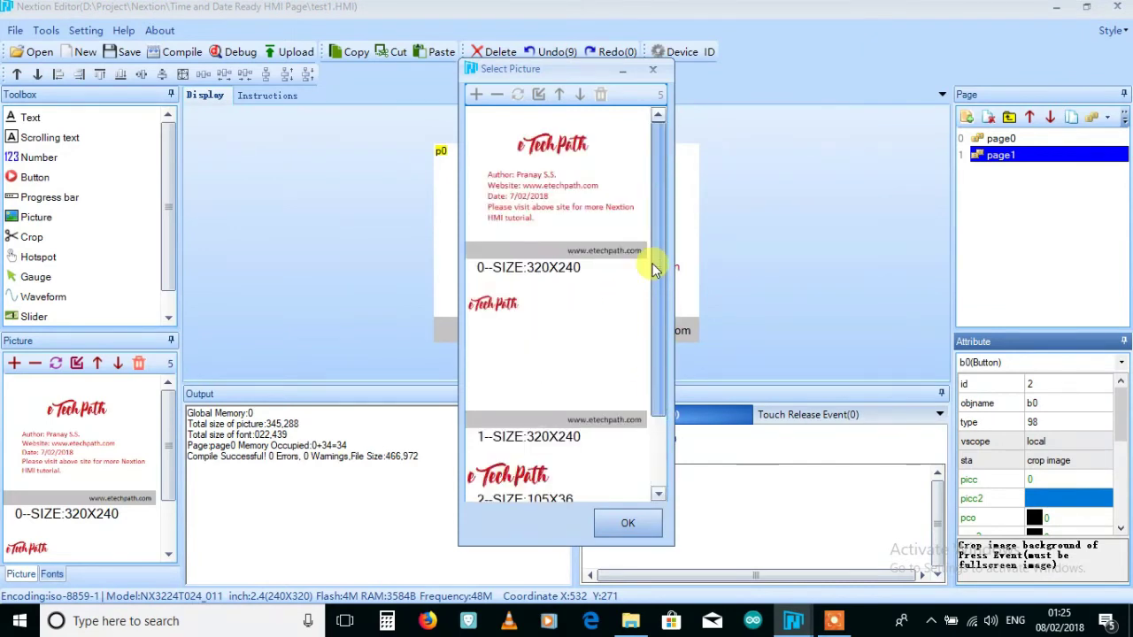
{"action": "left_click", "coordinate": [493, 310]}
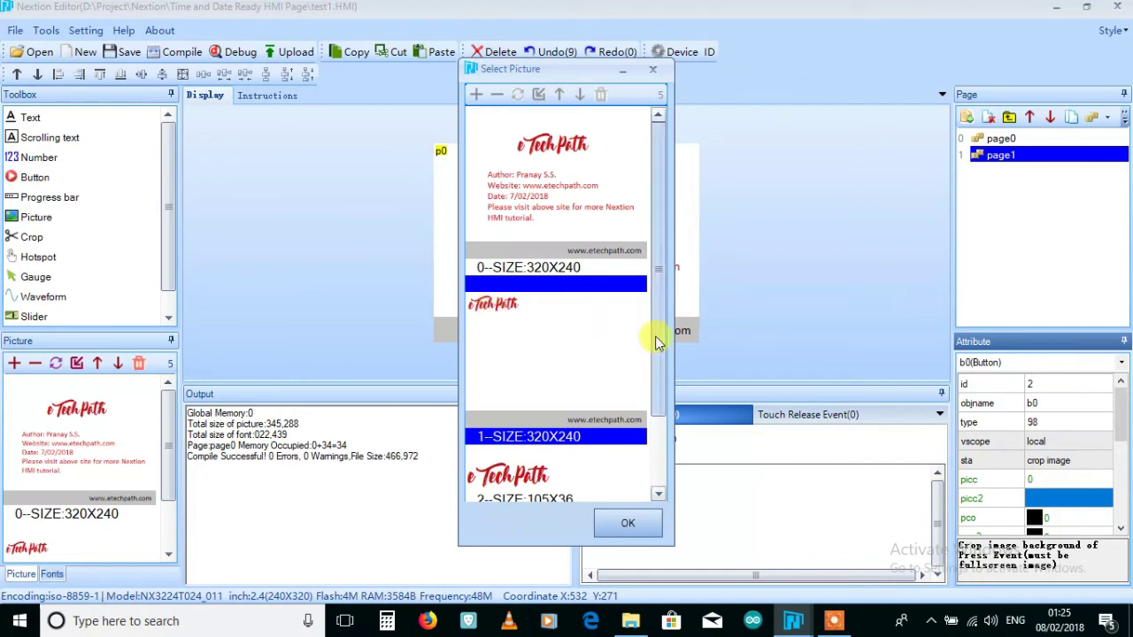
{"action": "left_click_drag", "start_coordinate": [652, 336], "coordinate": [650, 435]}
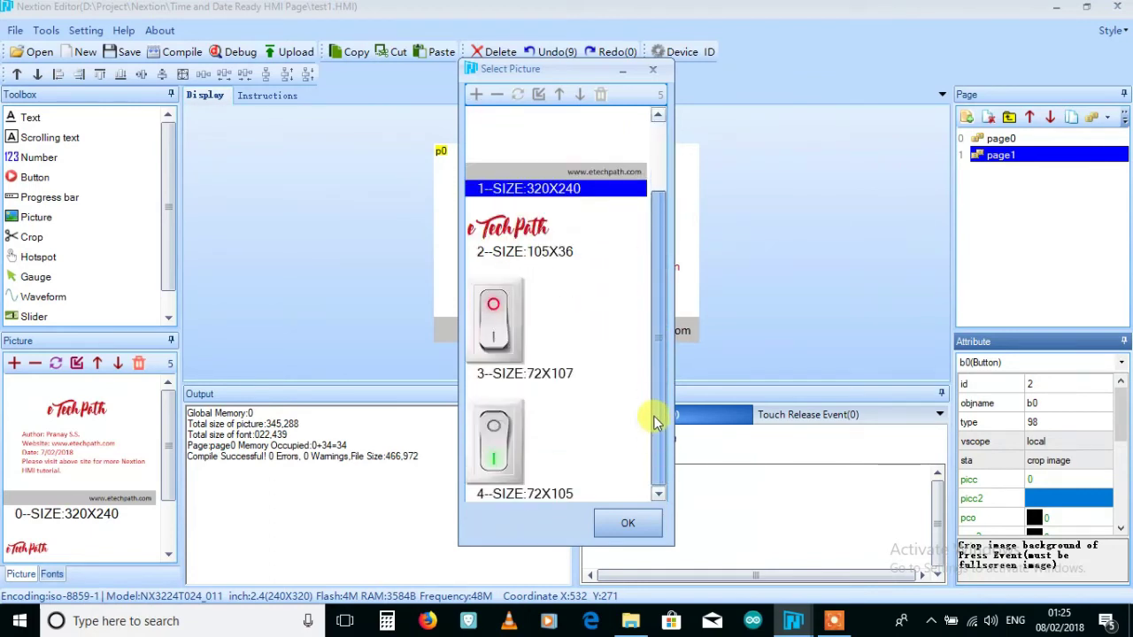
{"action": "left_click", "coordinate": [524, 235]}
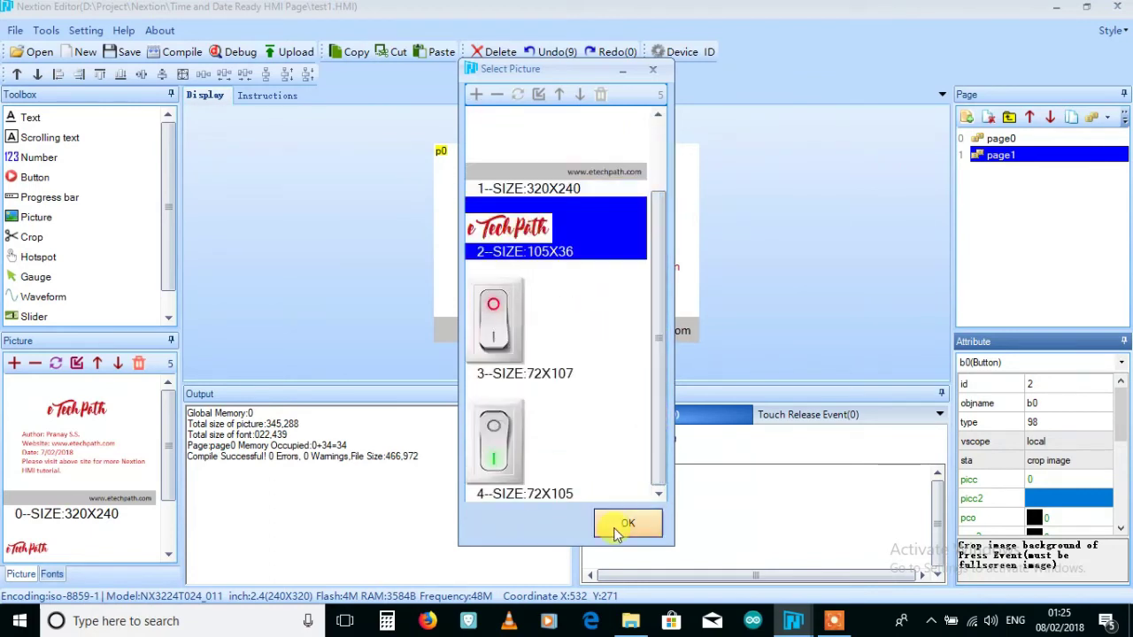
{"action": "left_click", "coordinate": [619, 528]}
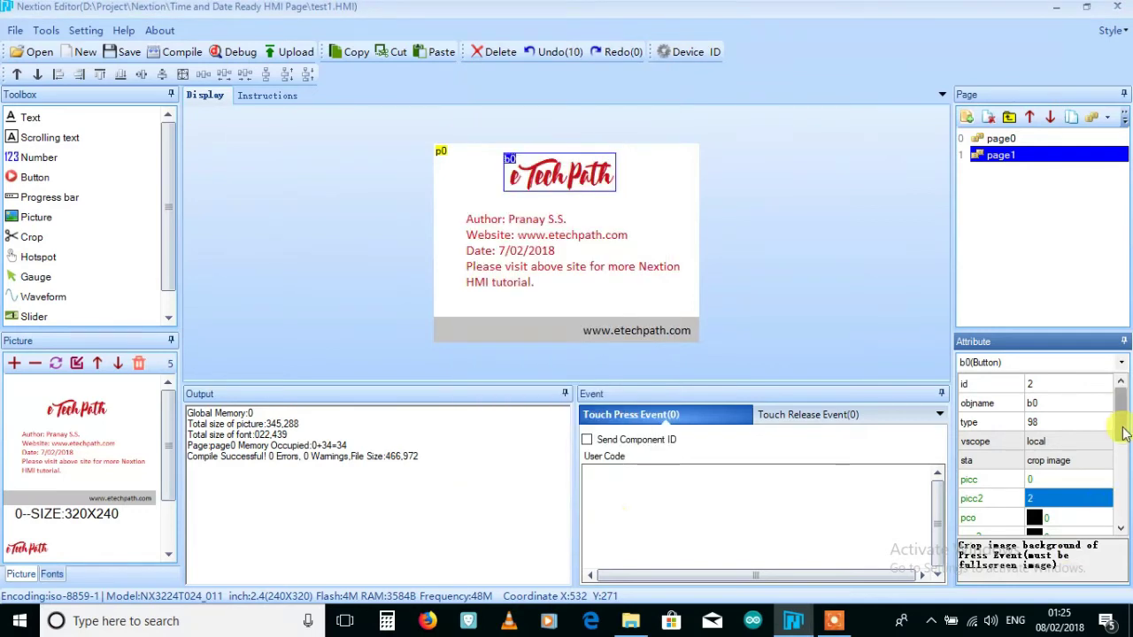
{"action": "left_click_drag", "start_coordinate": [1122, 434], "coordinate": [1122, 474]}
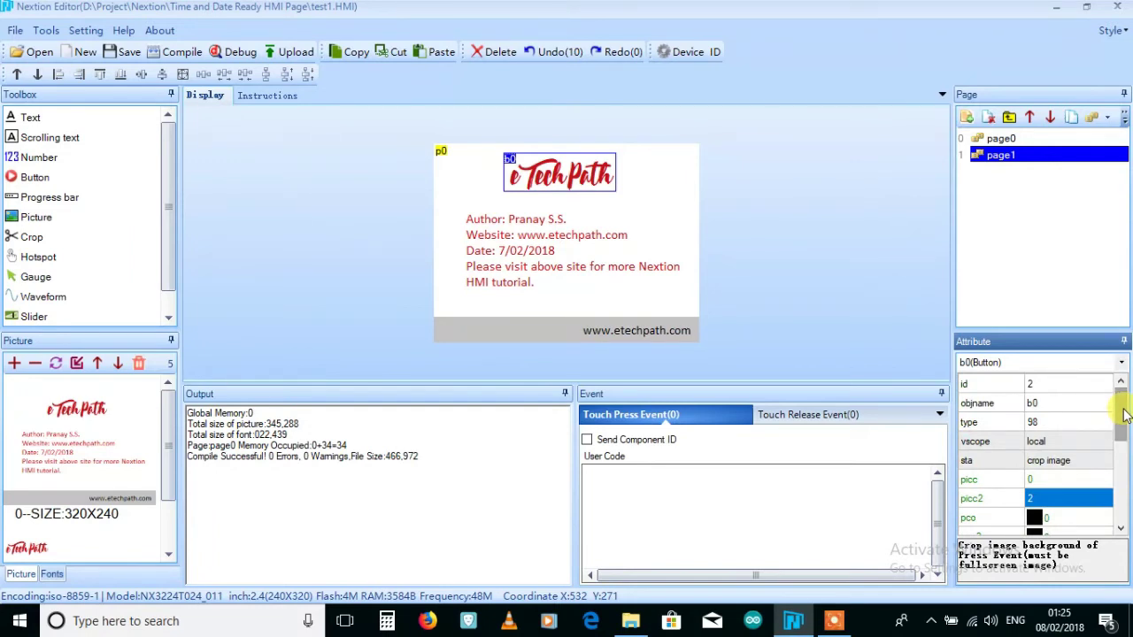
{"action": "left_click", "coordinate": [834, 620]}
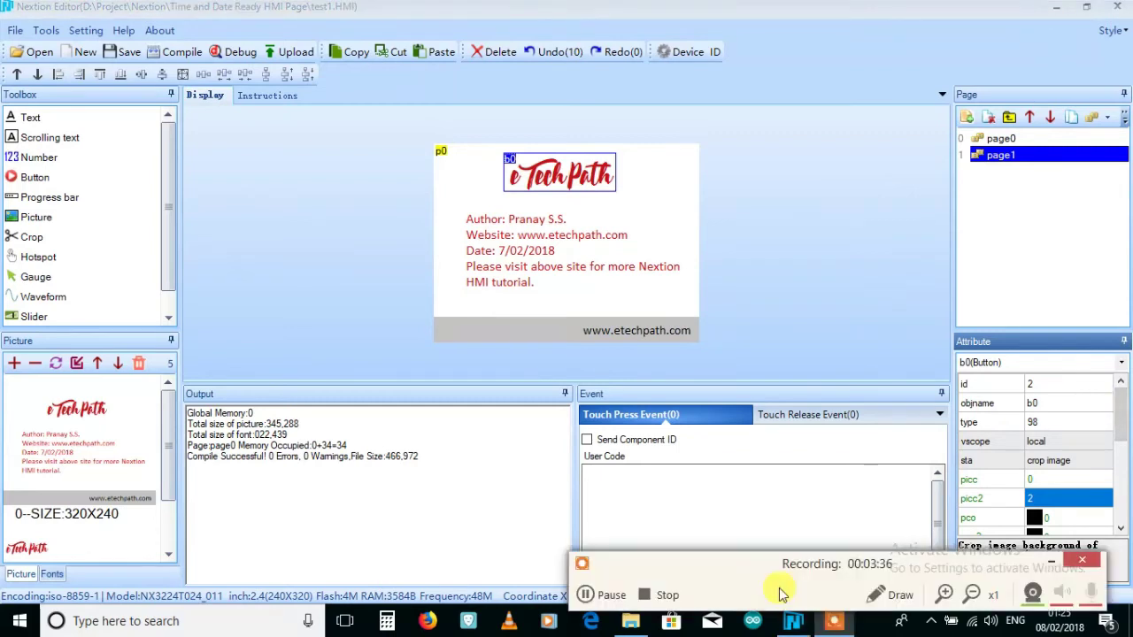
{"action": "left_click", "coordinate": [586, 595]}
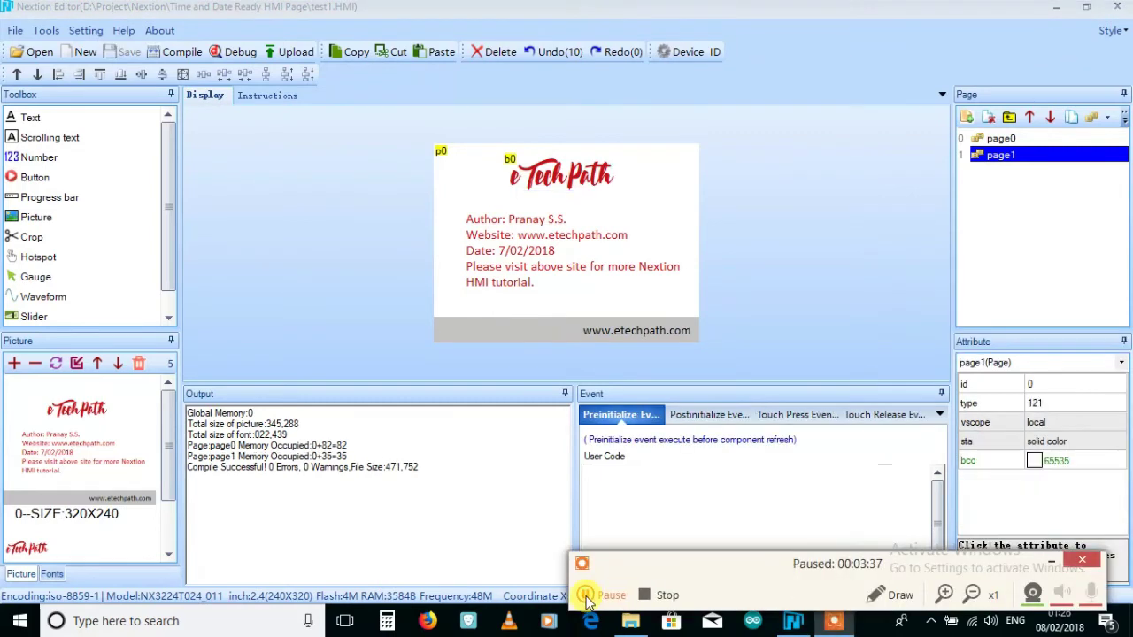
- Enter the user code "page 0" in the Touch Press Event of button b0 on page1
{"action": "left_click", "coordinate": [569, 195]}
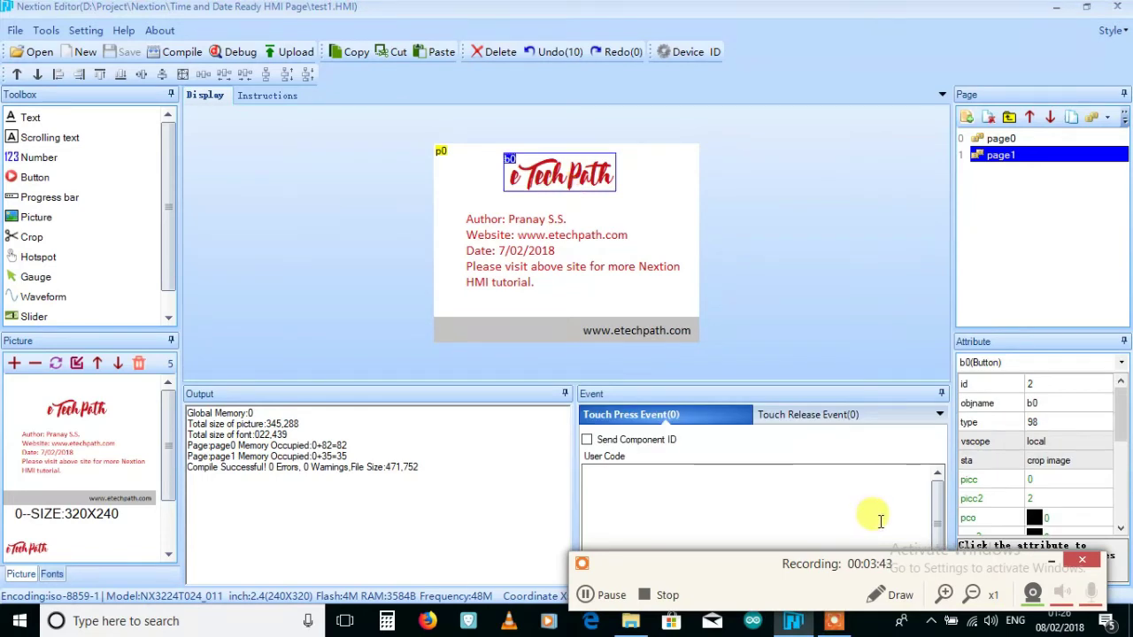
{"action": "left_click", "coordinate": [880, 522]}
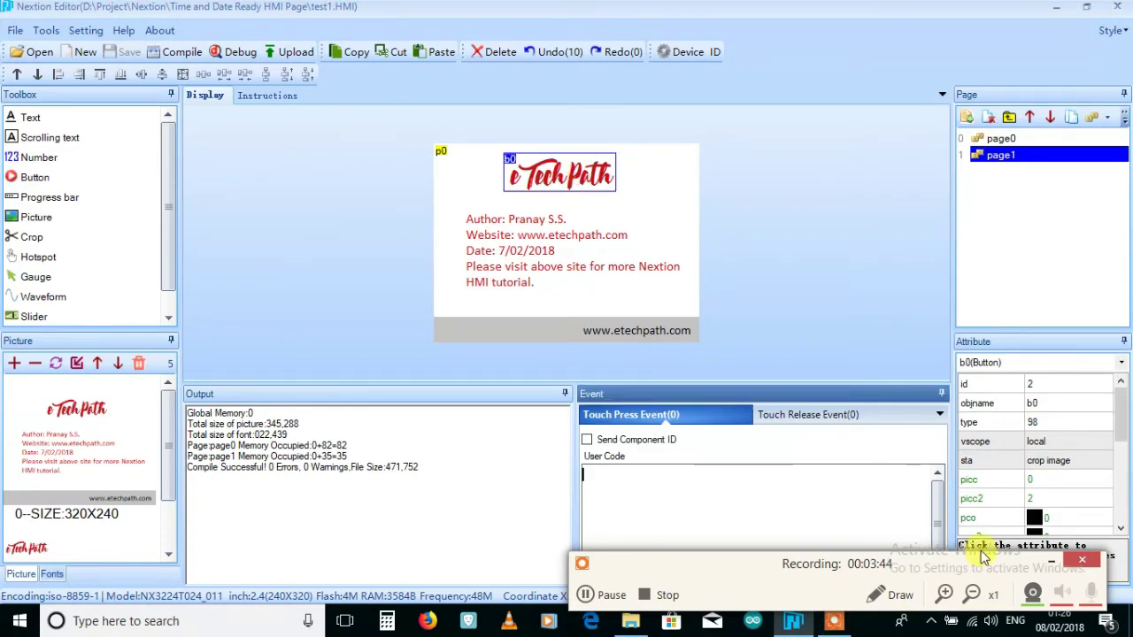
{"action": "left_click", "coordinate": [1050, 563]}
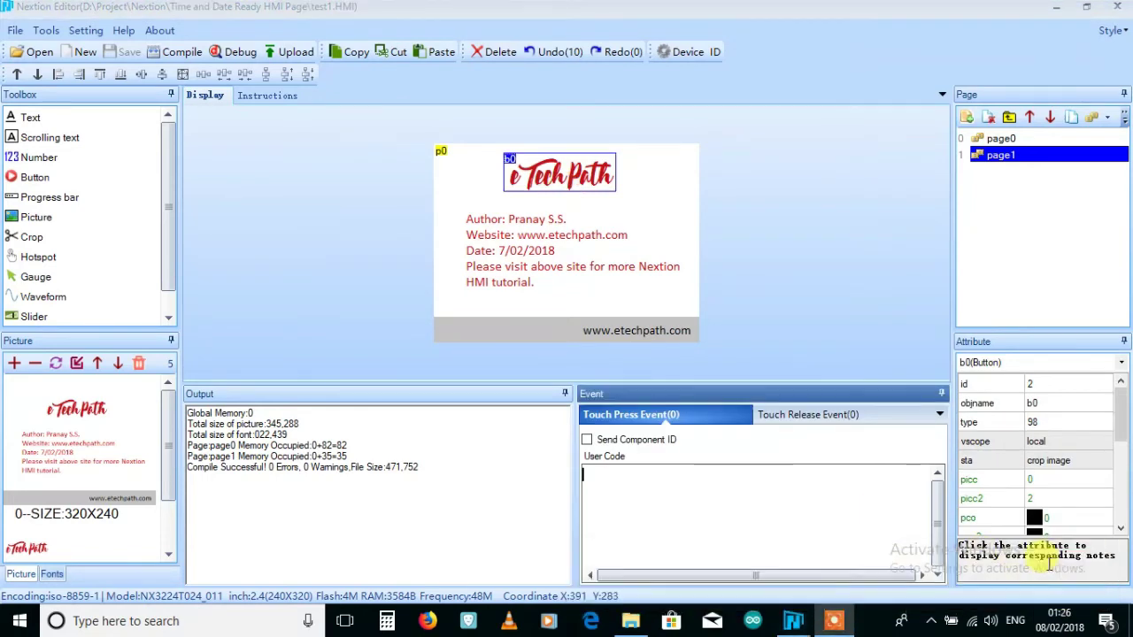
{"action": "left_click", "coordinate": [562, 180]}
{"action": "left_click", "coordinate": [632, 484]}
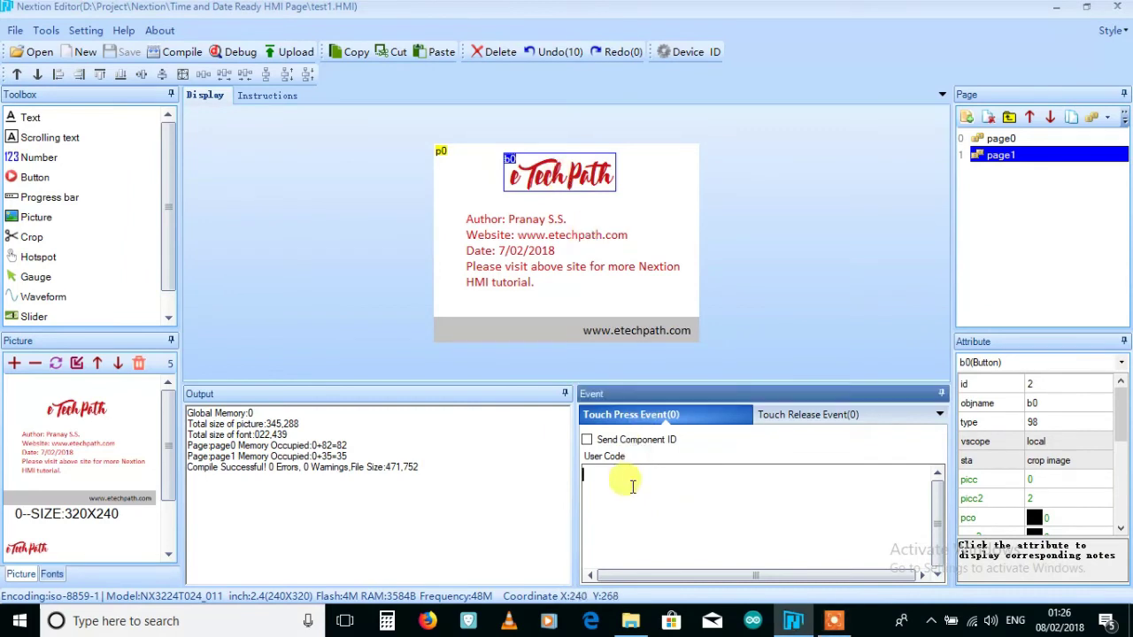
{"action": "type", "text": "page "}
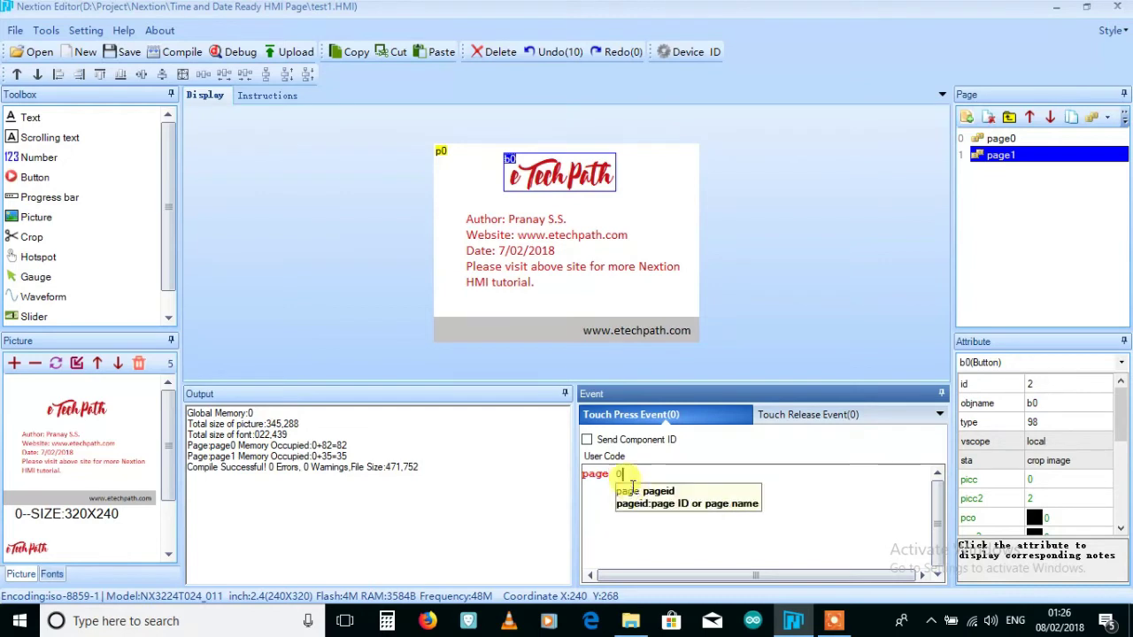
{"action": "type", "text": "0"}
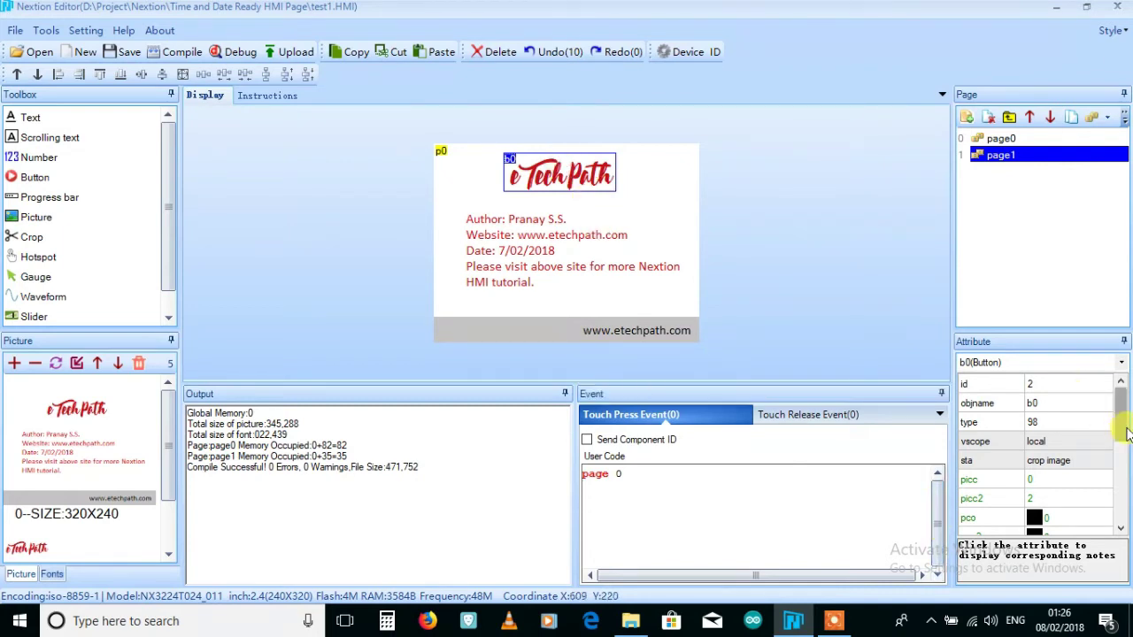
- Open page0, add a button over the eTechPath logo and enlarge it to cover the logo
{"action": "left_click_drag", "start_coordinate": [1126, 432], "coordinate": [1121, 394]}
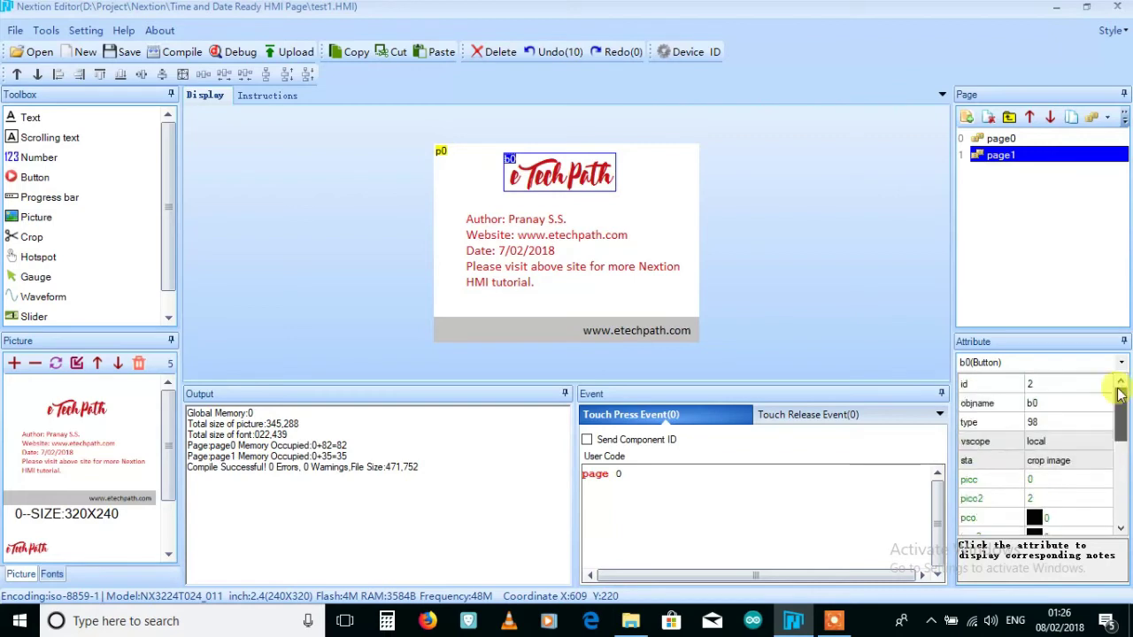
{"action": "left_click", "coordinate": [997, 139]}
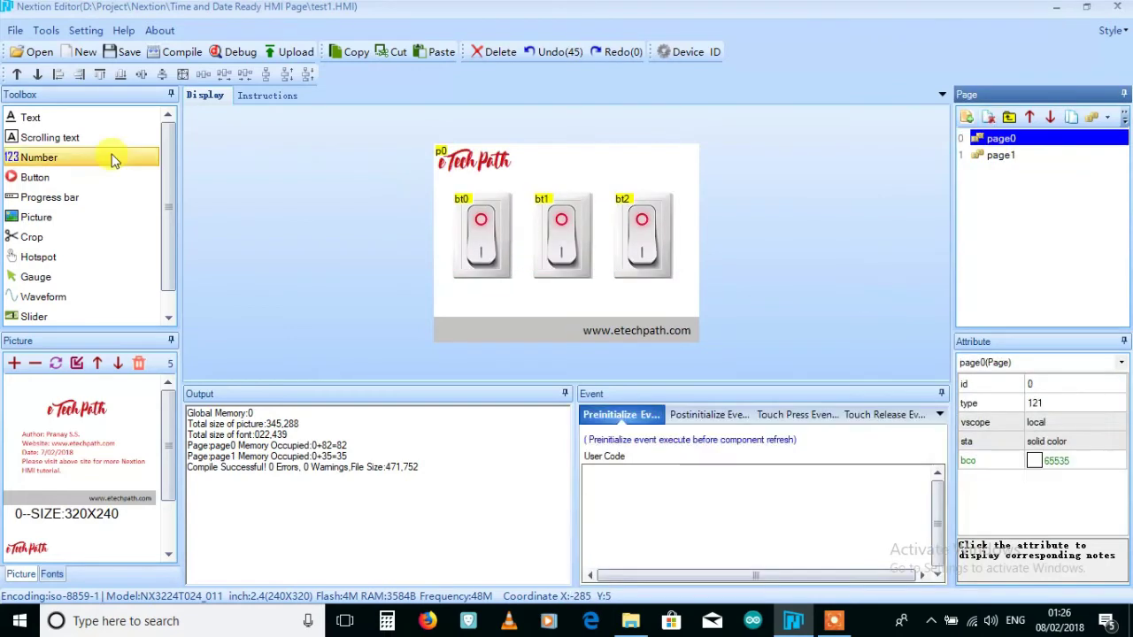
{"action": "left_click", "coordinate": [31, 179]}
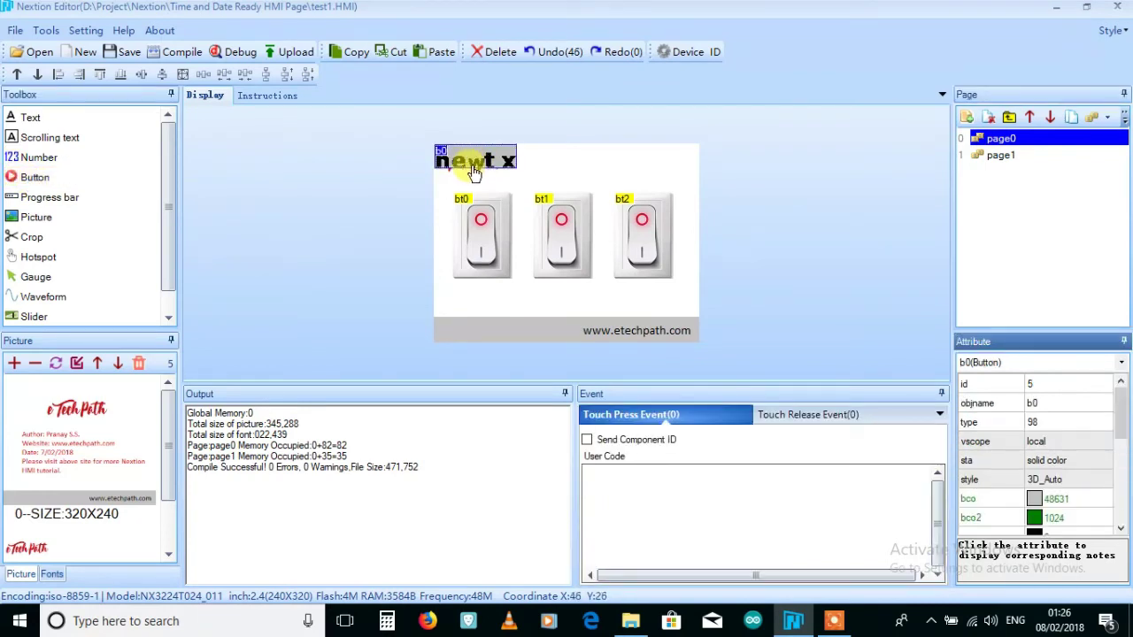
{"action": "left_click_drag", "start_coordinate": [473, 165], "coordinate": [523, 160]}
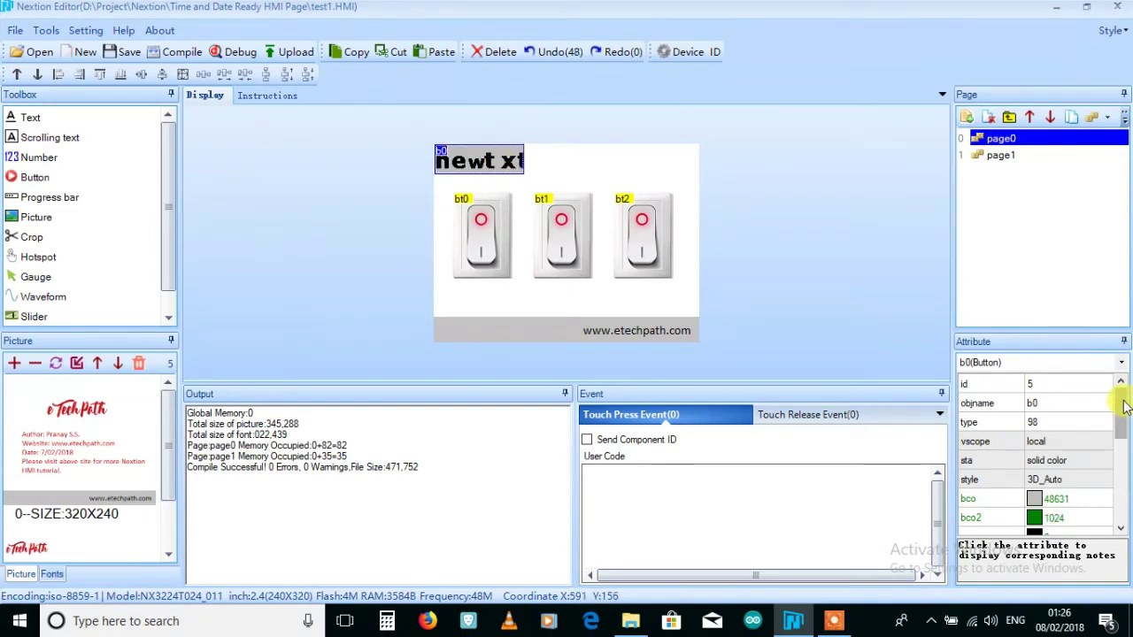
- Clear the txt attribute of page0's button b0 so that it has no label
{"action": "left_click_drag", "start_coordinate": [1121, 409], "coordinate": [1122, 450]}
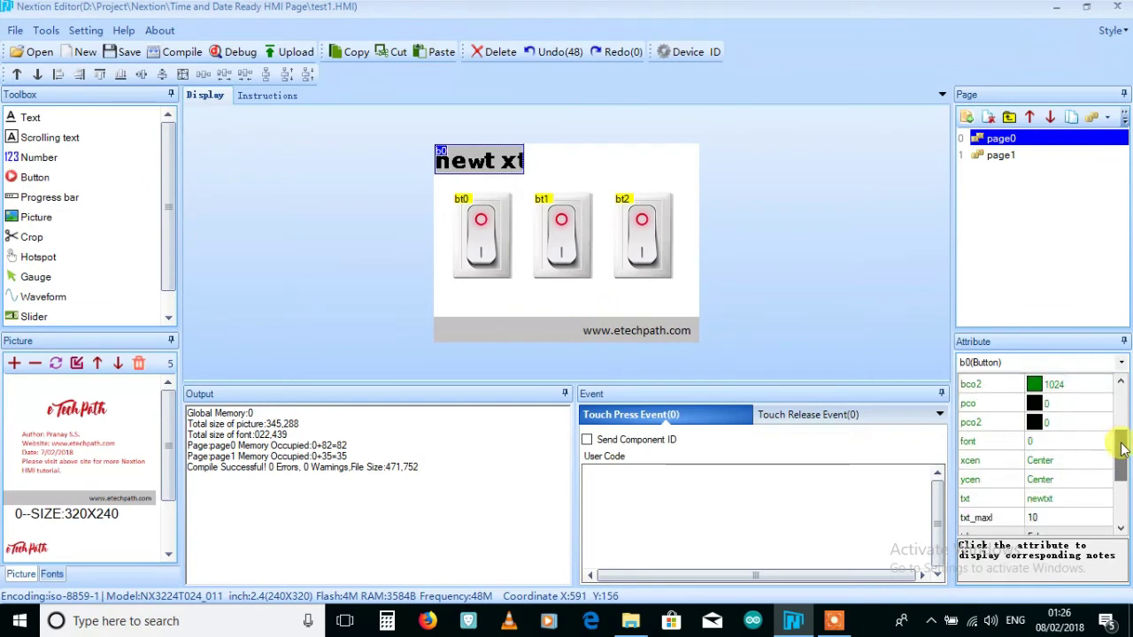
{"action": "left_click", "coordinate": [1069, 501]}
{"action": "key", "text": "BackSpace"}
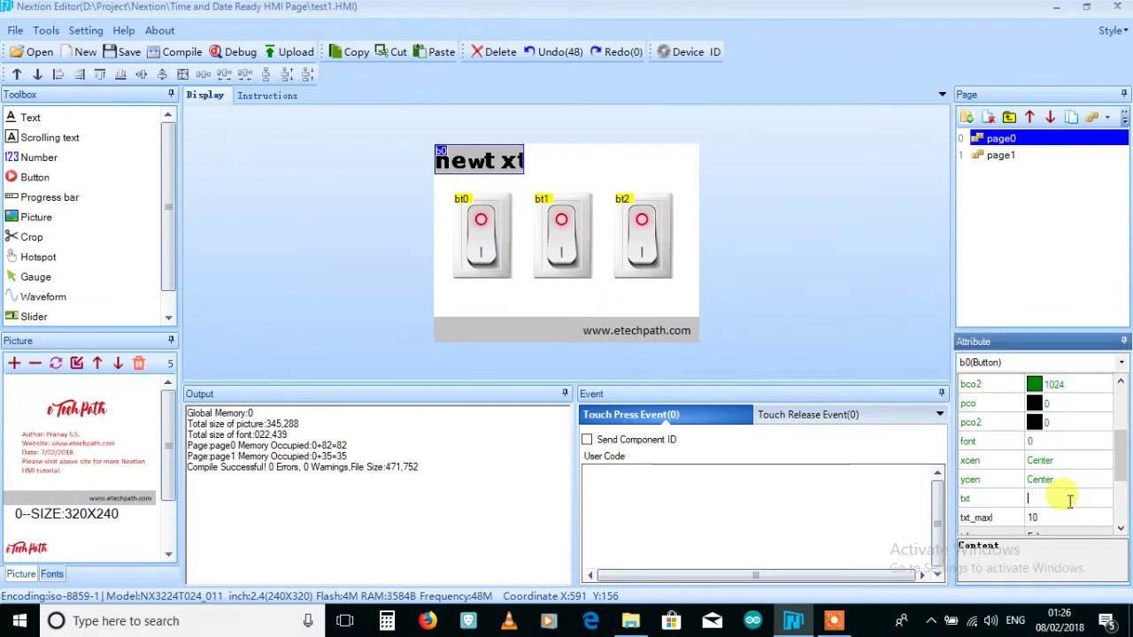
{"action": "key", "text": "Return"}
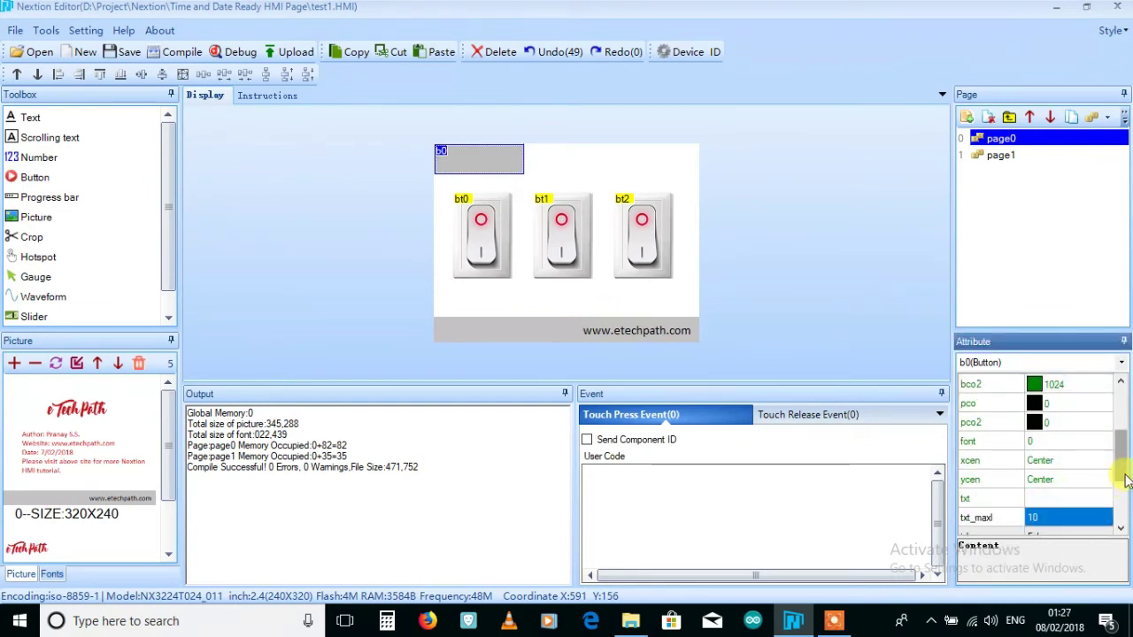
- Set the sta attribute of page0's button b0 to crop image
{"action": "scroll", "coordinate": [1122, 458], "scroll_direction": "up", "scroll_amount": 2}
{"action": "scroll", "coordinate": [1122, 459], "scroll_direction": "up", "scroll_amount": 2}
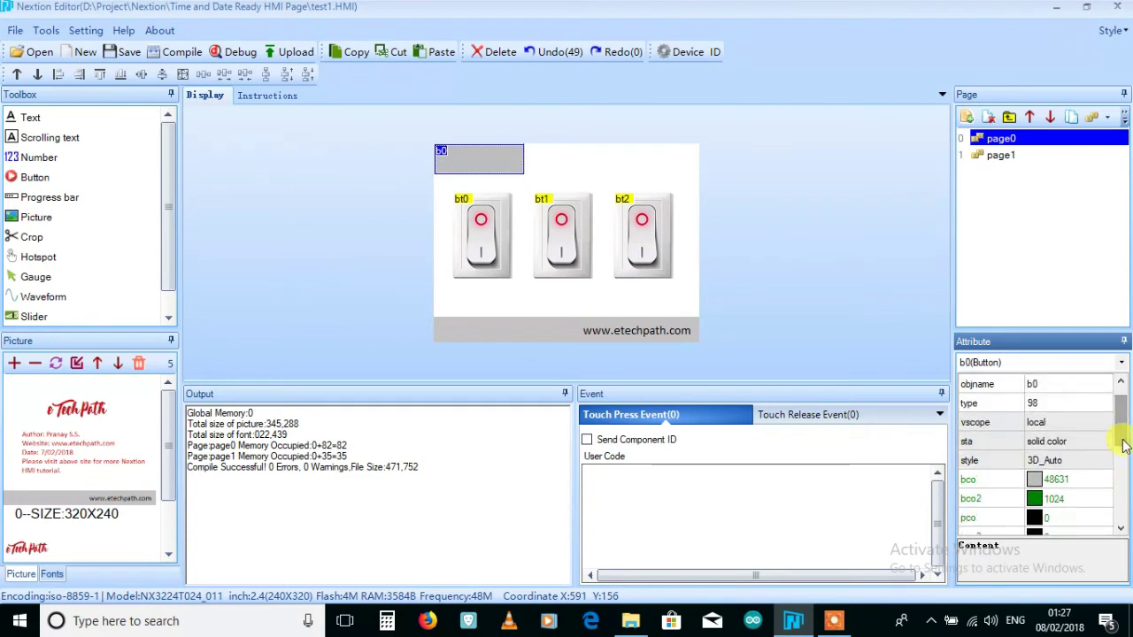
{"action": "left_click", "coordinate": [1087, 442]}
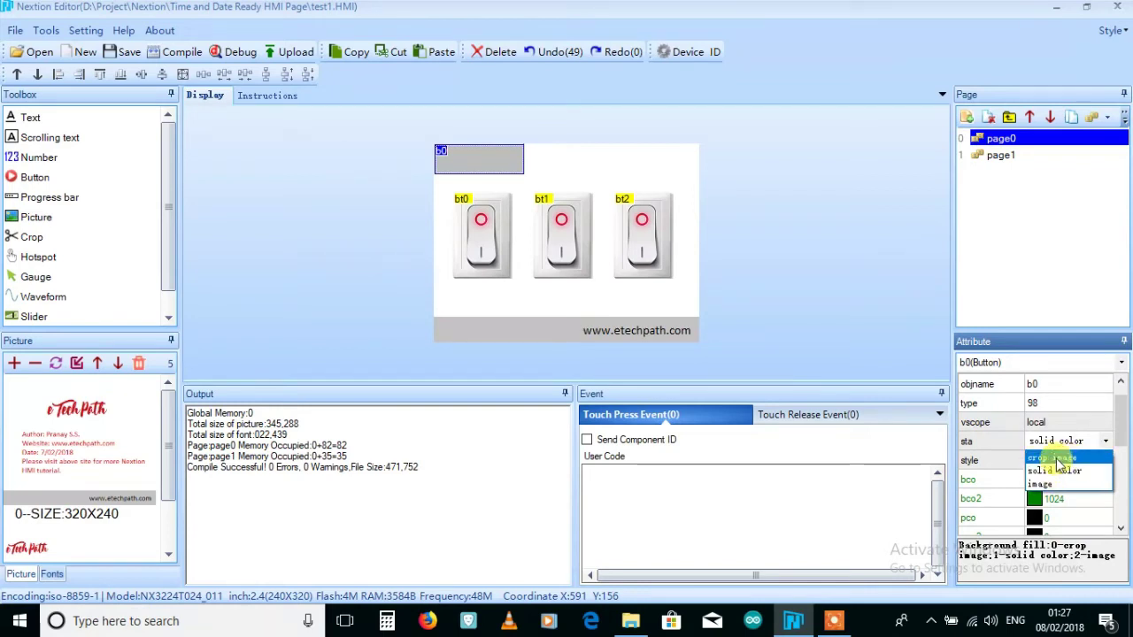
{"action": "left_click", "coordinate": [1060, 459]}
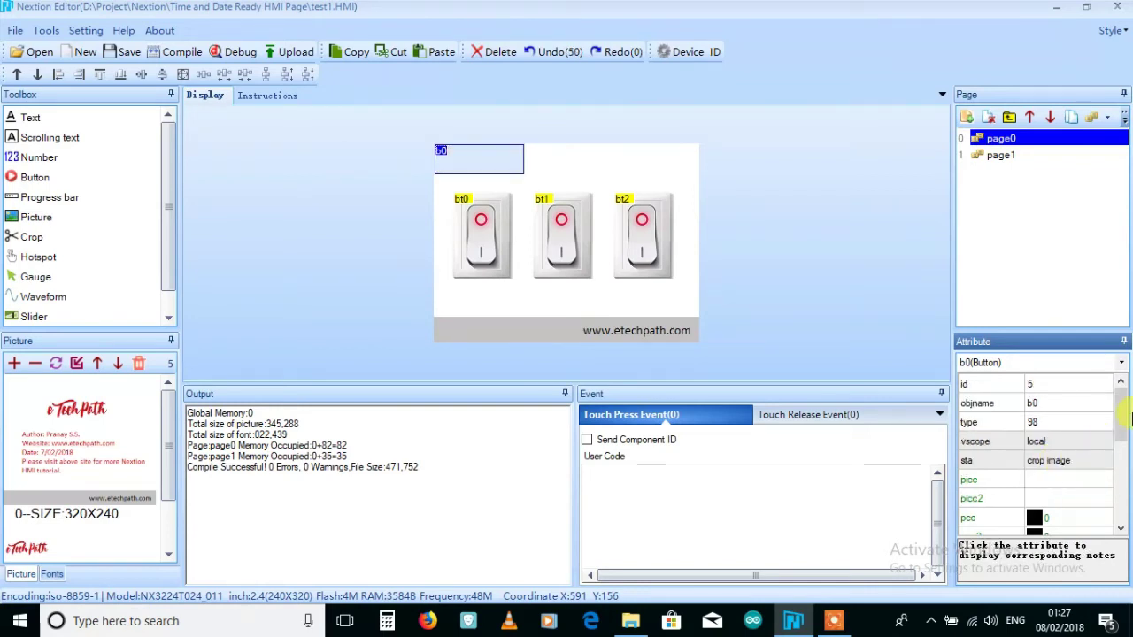
- Set the picc attribute of page0's button b0 to picture 1, the 320X240 background with the small logo
{"action": "left_click_drag", "start_coordinate": [1122, 425], "coordinate": [1121, 435]}
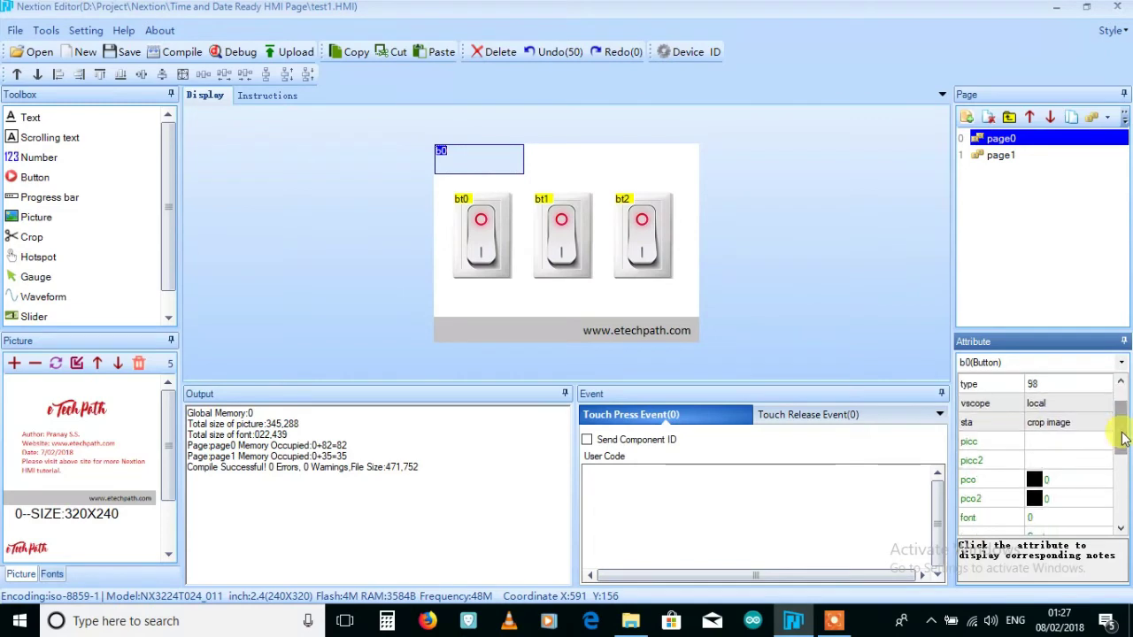
{"action": "double_click", "coordinate": [1072, 448]}
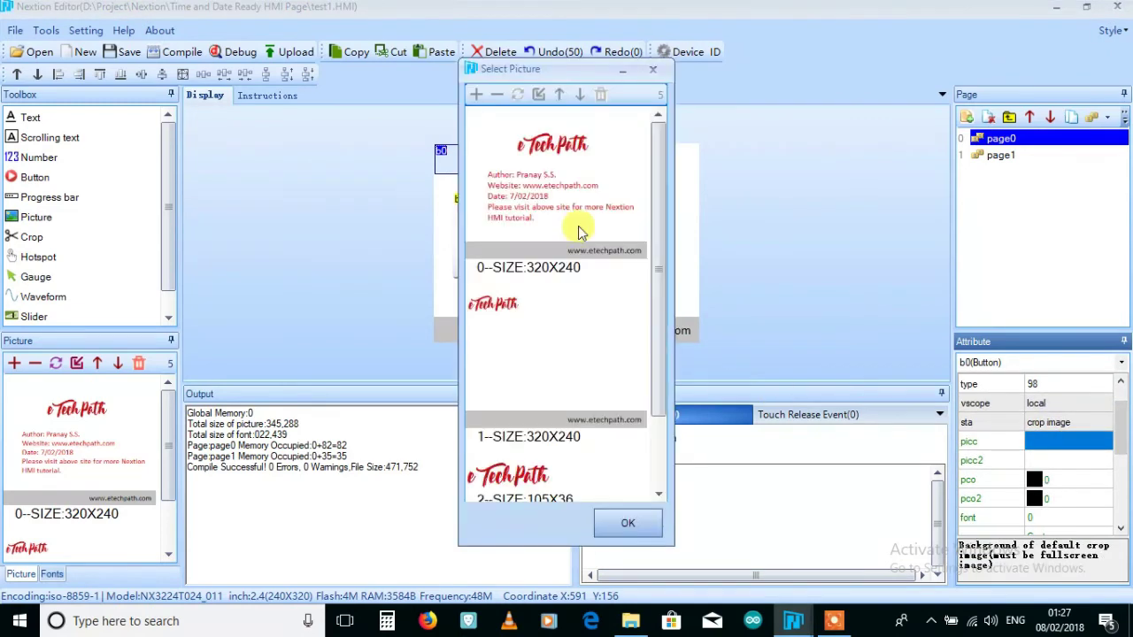
{"action": "left_click", "coordinate": [516, 337]}
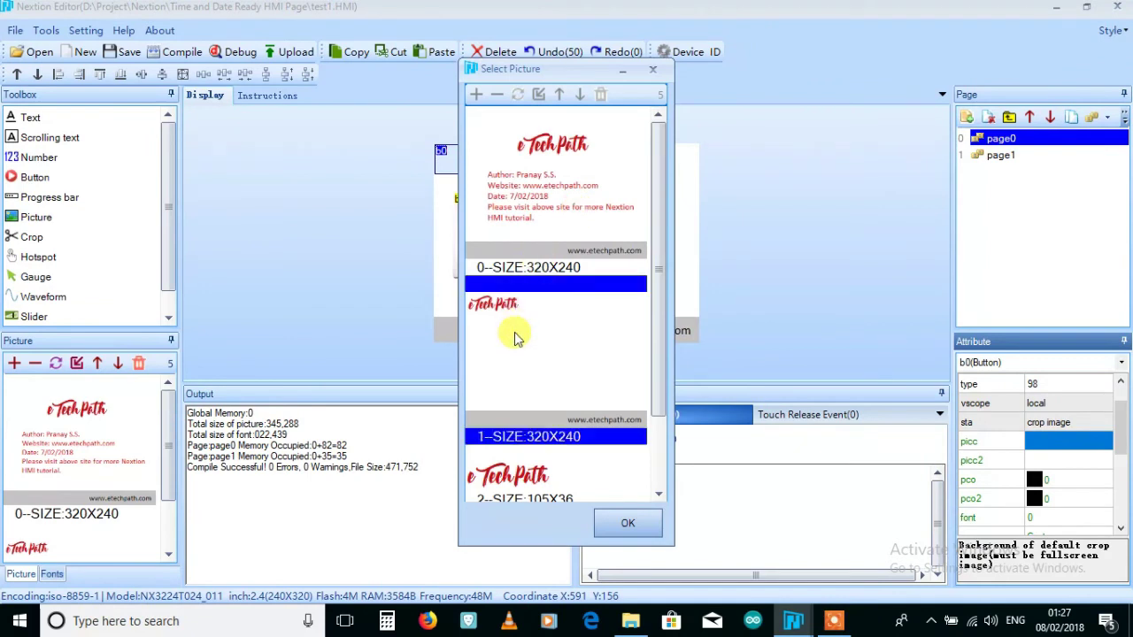
{"action": "double_click", "coordinate": [518, 337]}
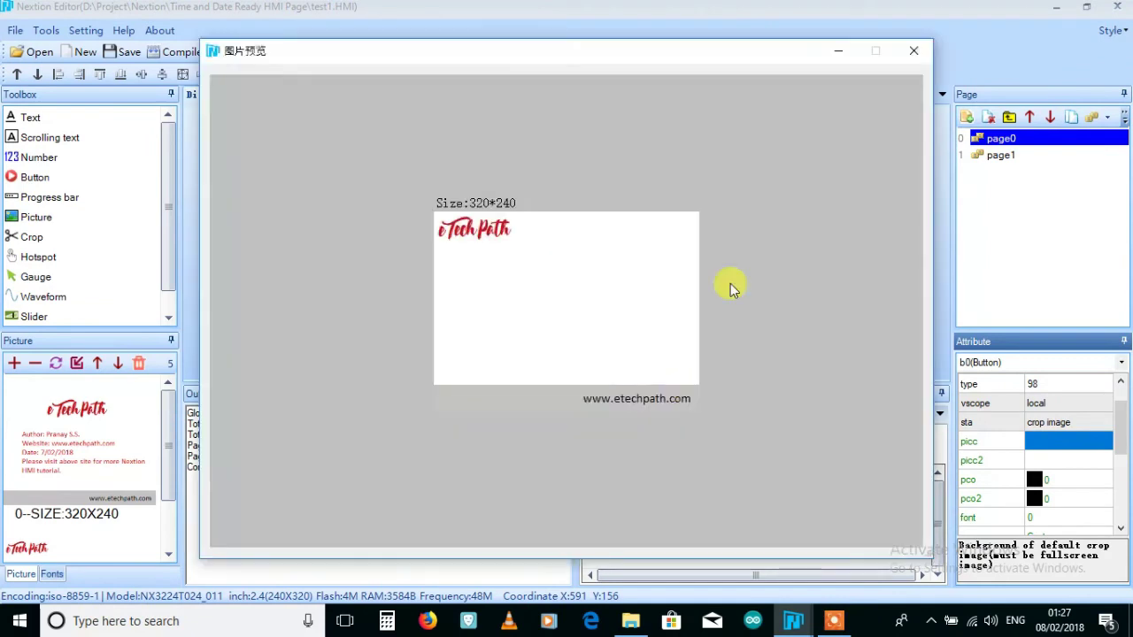
{"action": "left_click", "coordinate": [917, 49]}
{"action": "left_click", "coordinate": [619, 529]}
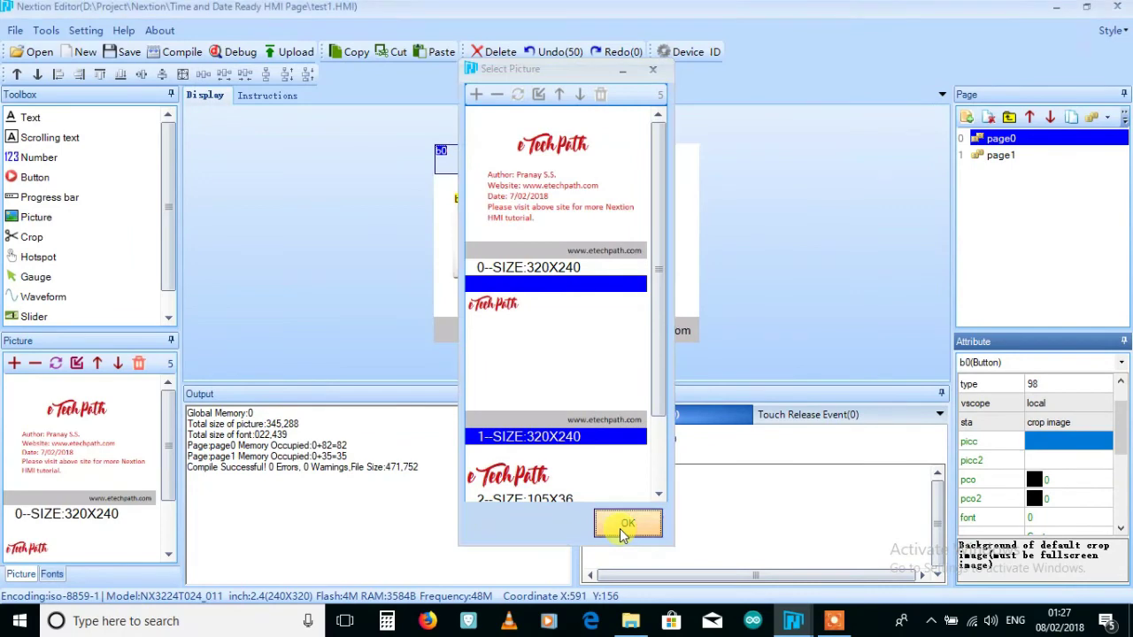
- Set the picc2 attribute of page0's button b0 to picture 2, the 105X36 eTechPath logo
{"action": "double_click", "coordinate": [1073, 460]}
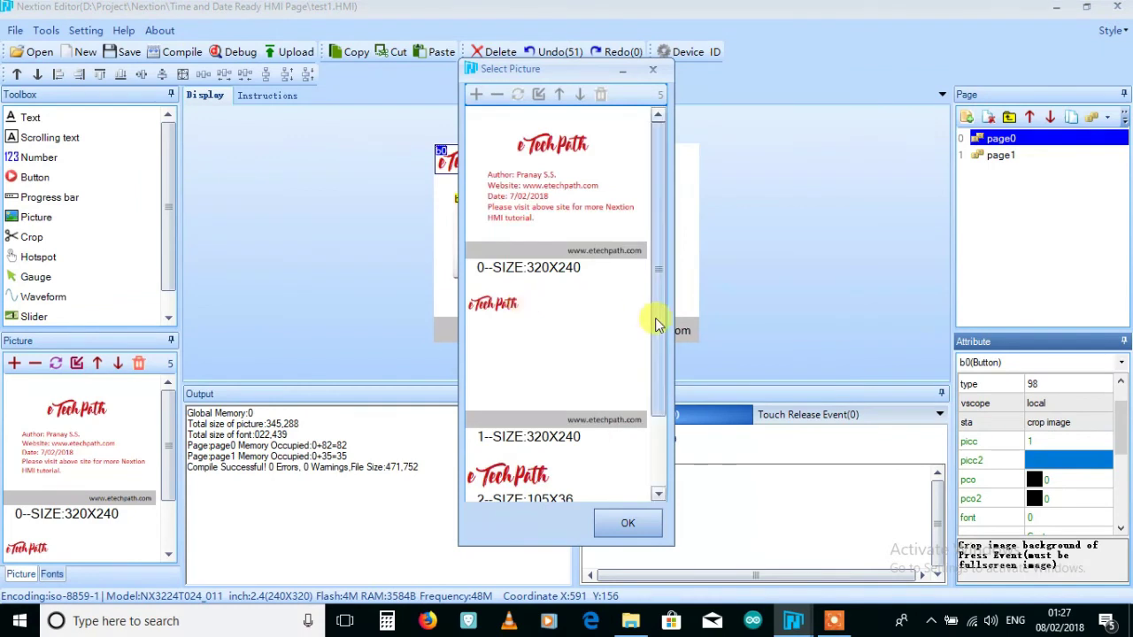
{"action": "left_click_drag", "start_coordinate": [655, 389], "coordinate": [652, 417]}
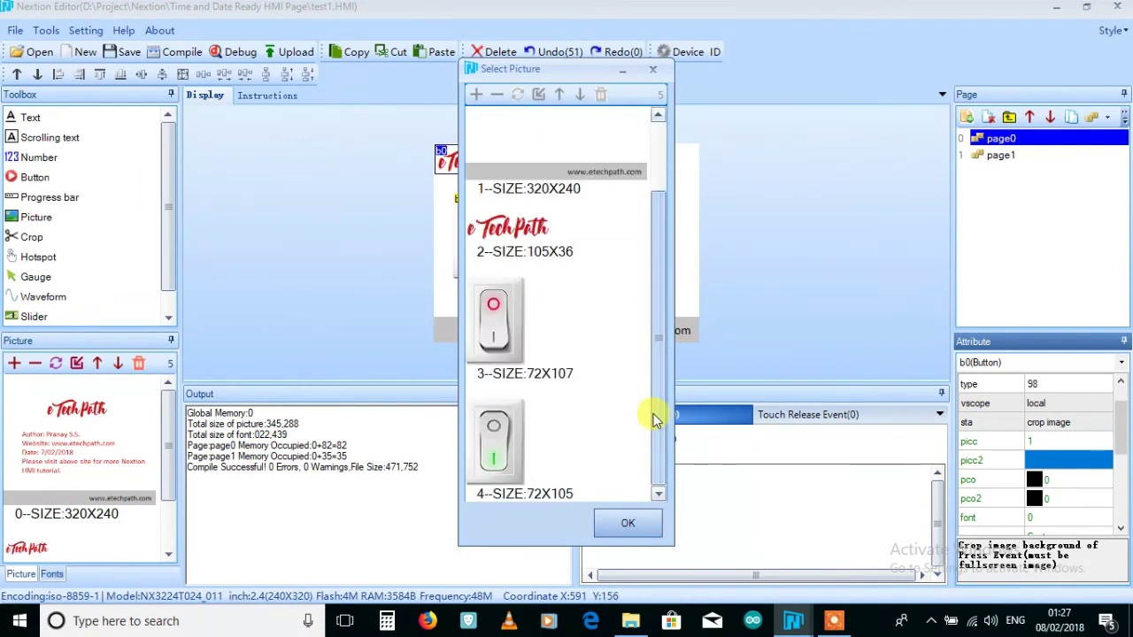
{"action": "left_click", "coordinate": [506, 225]}
{"action": "left_click", "coordinate": [622, 517]}
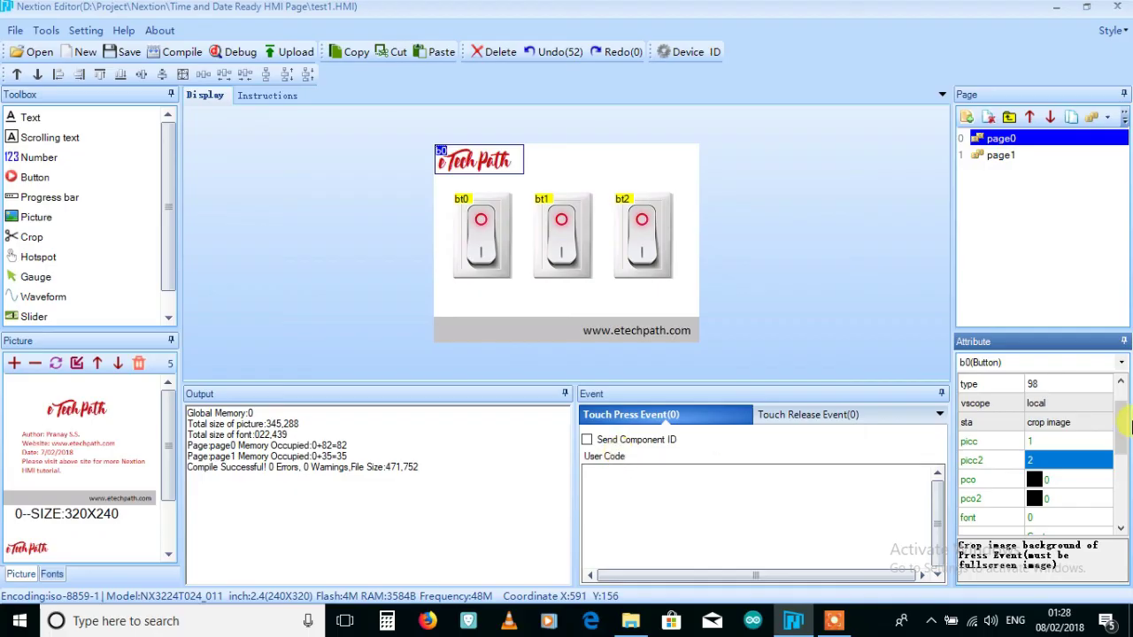
- Enter the user code "page 1" in the Touch Press Event of button b0 on page0
{"action": "left_click", "coordinate": [481, 171]}
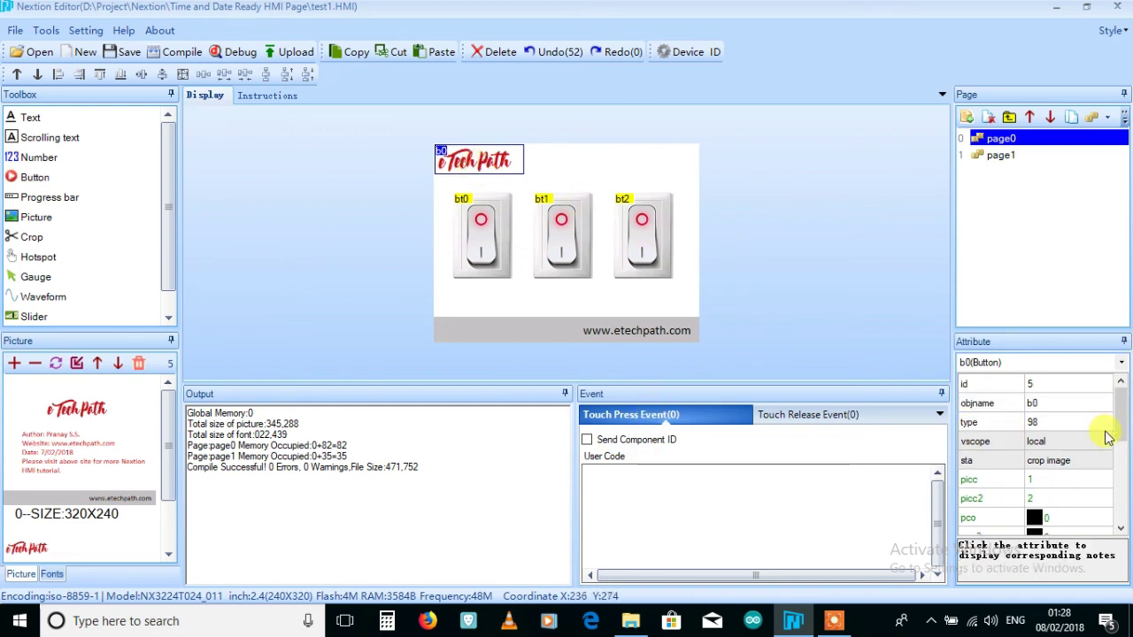
{"action": "left_click_drag", "start_coordinate": [1122, 440], "coordinate": [1115, 392]}
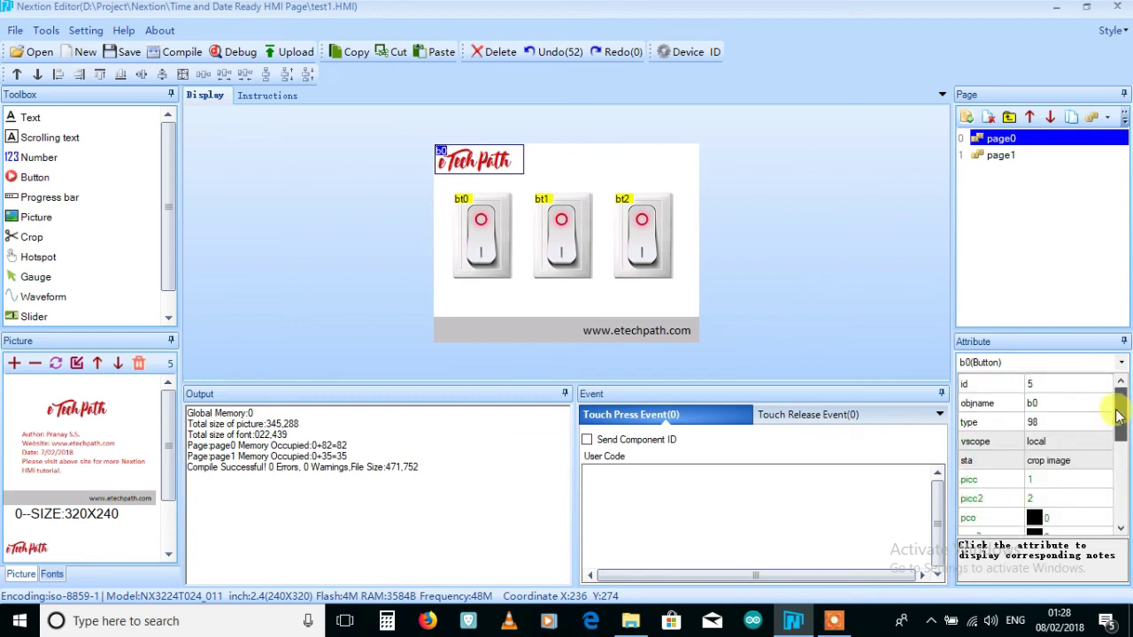
{"action": "left_click", "coordinate": [625, 508]}
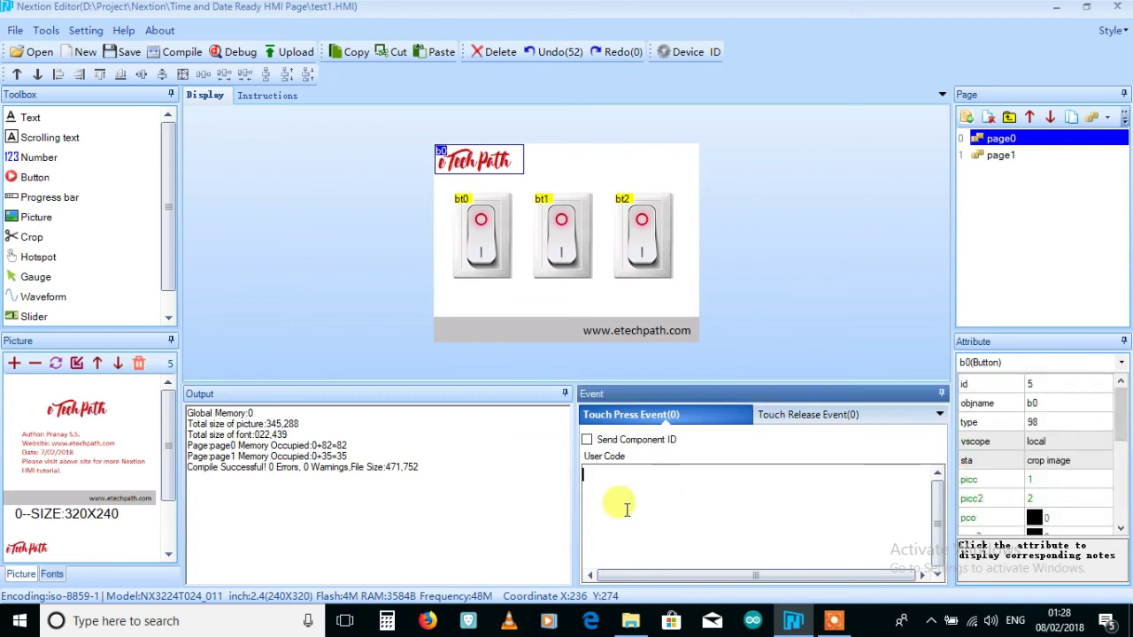
{"action": "type", "text": "page"}
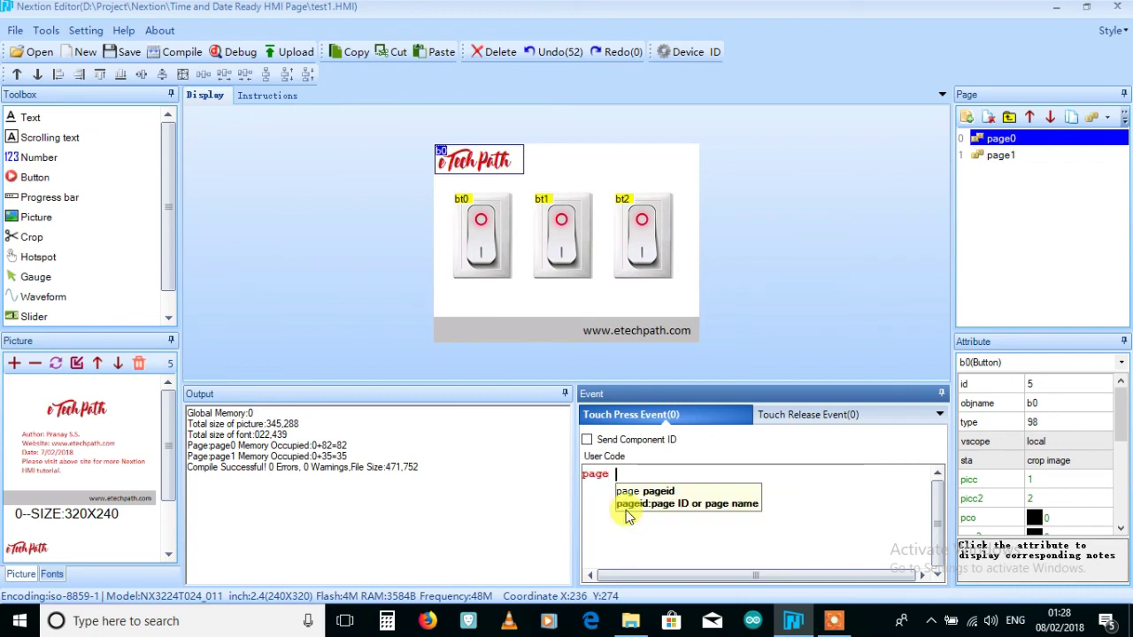
{"action": "type", "text": " 1"}
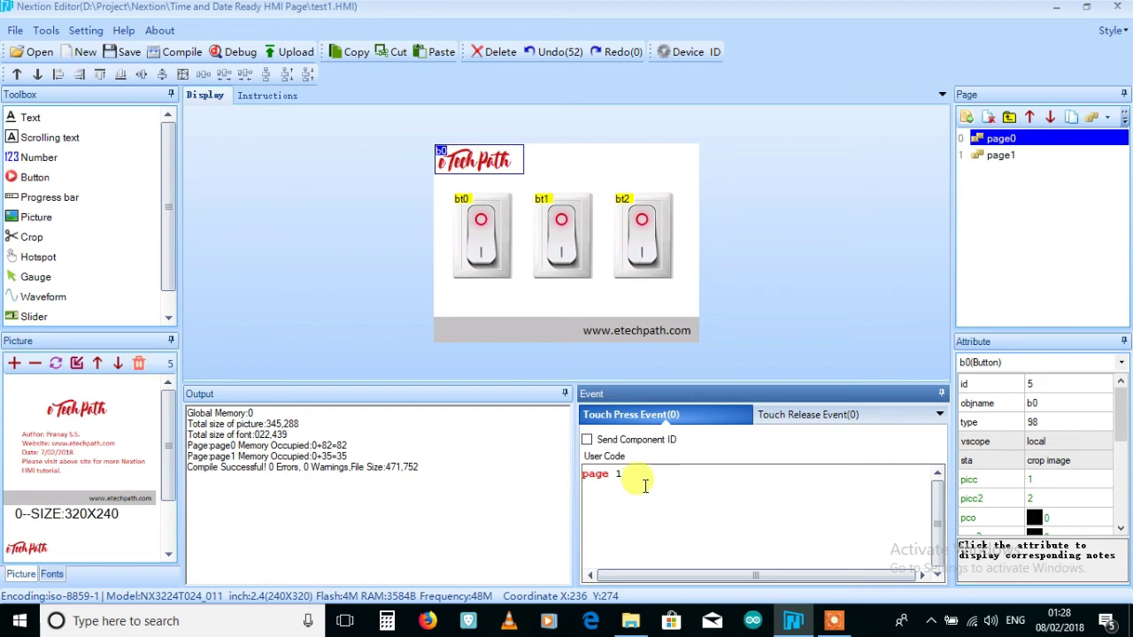
{"action": "key", "text": "Return"}
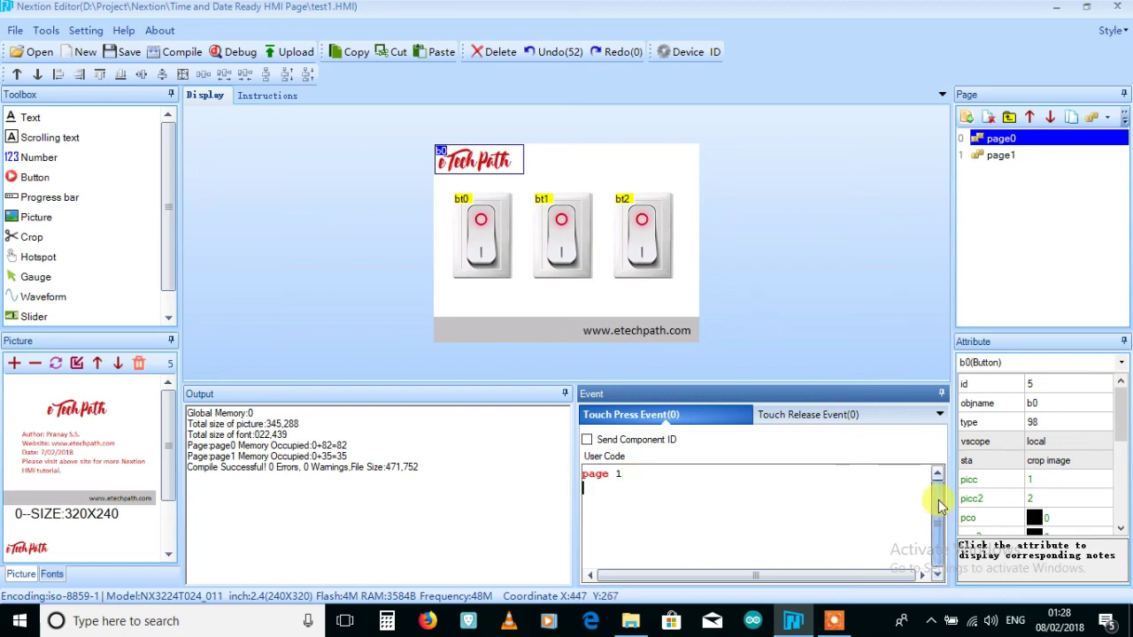
- Compile the project and check the output for errors and warnings
{"action": "left_click", "coordinate": [179, 62]}
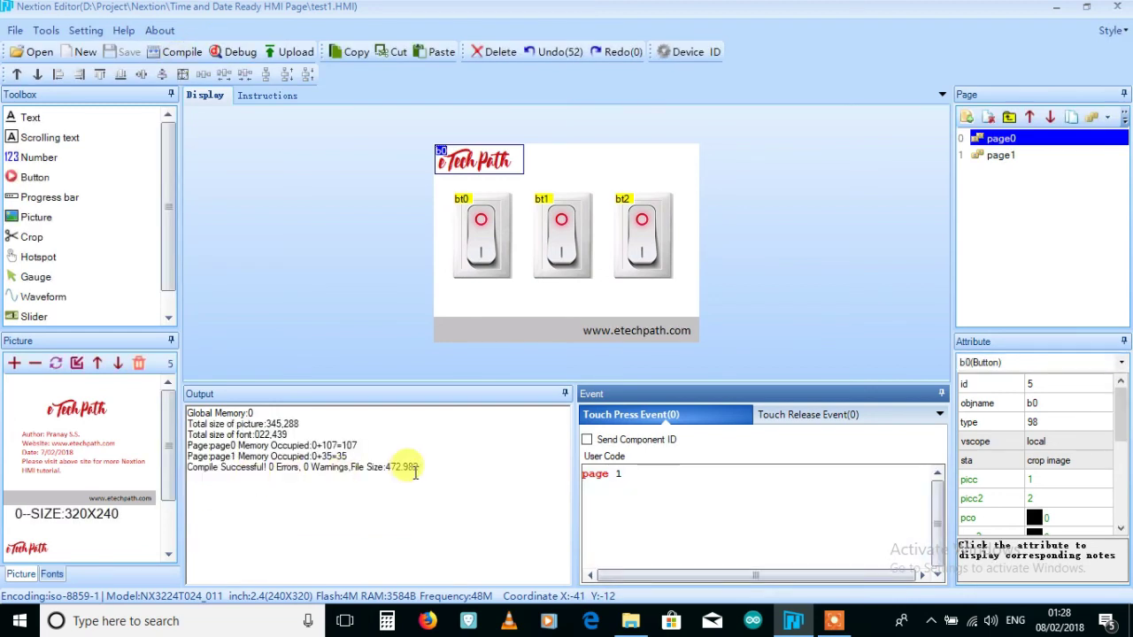
{"action": "left_click_drag", "start_coordinate": [416, 471], "coordinate": [200, 475]}
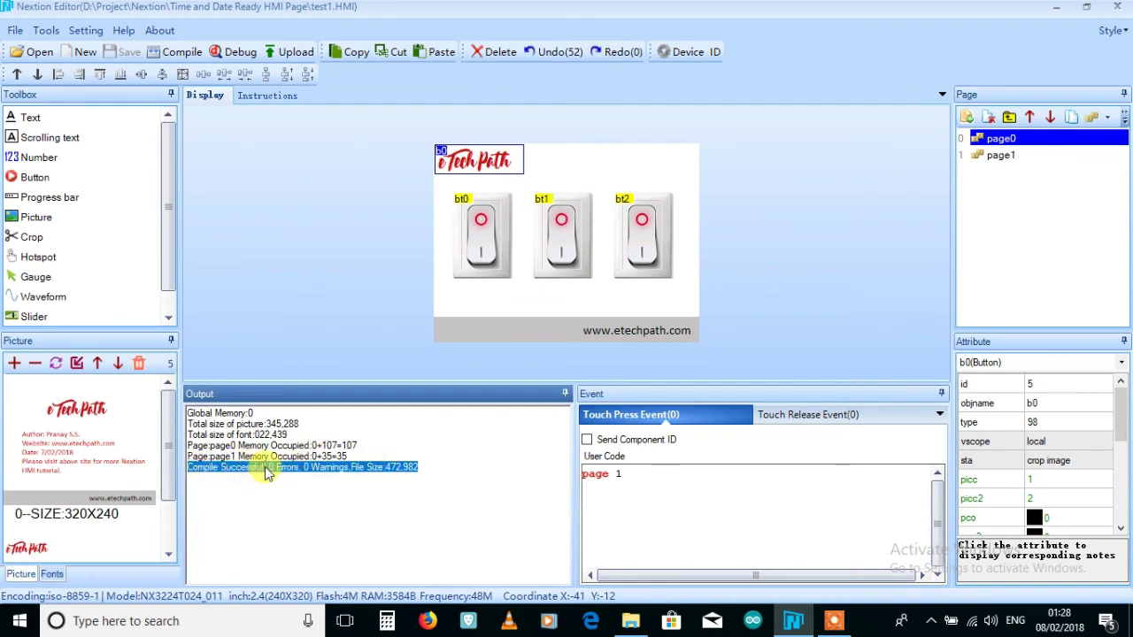
{"action": "left_click", "coordinate": [435, 466]}
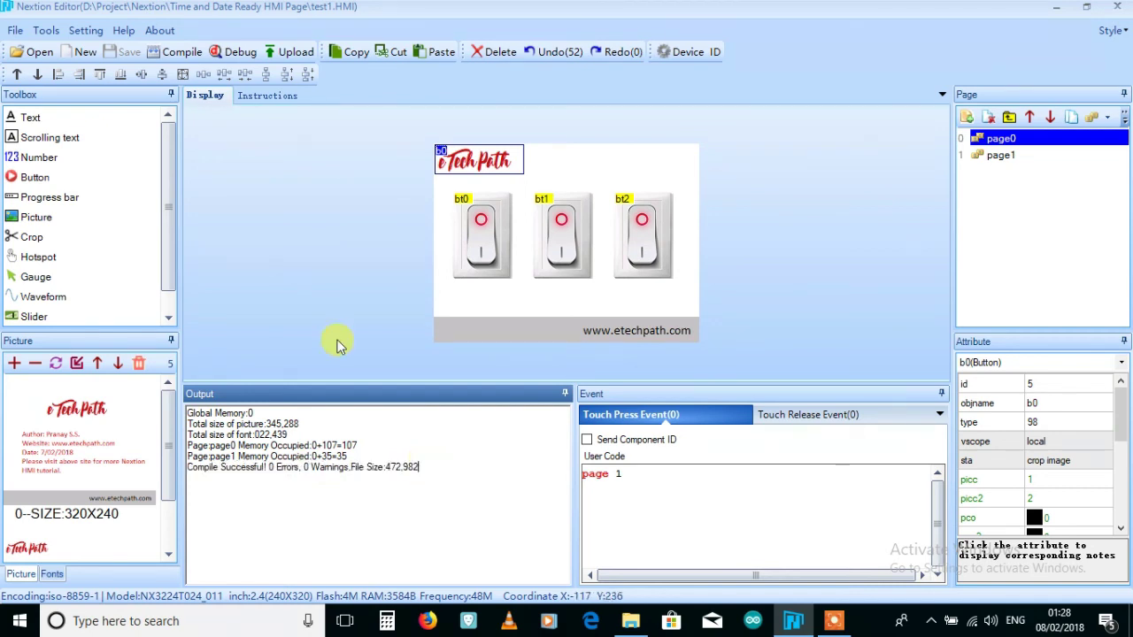
- Run the project in the debug simulator and toggle the three page0 switches on and off repeatedly
{"action": "left_click", "coordinate": [235, 52]}
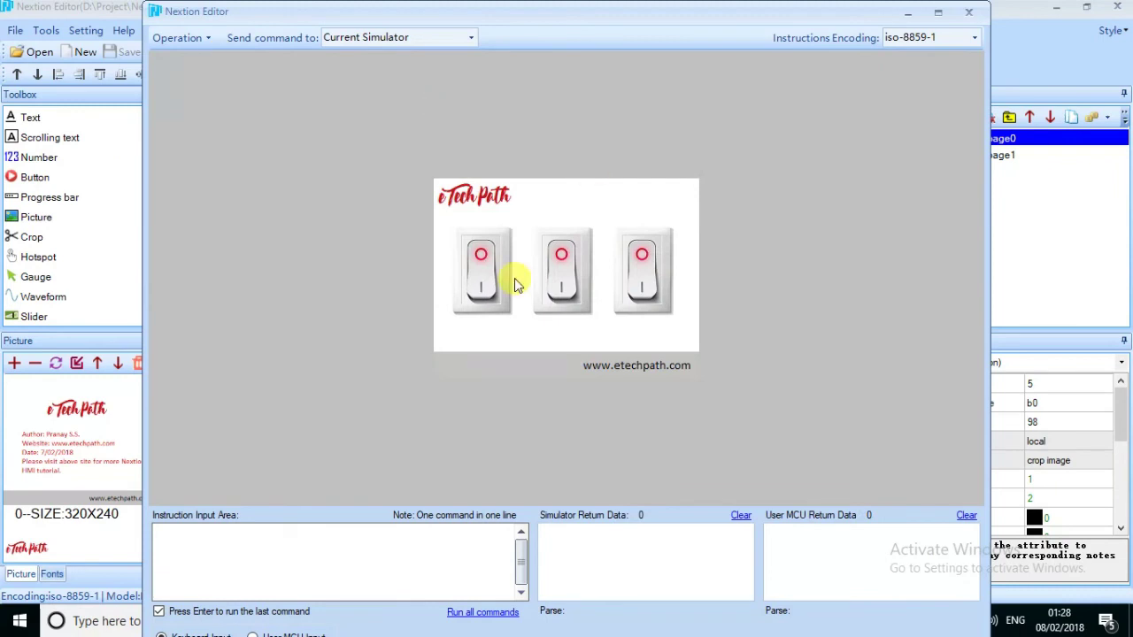
{"action": "left_click", "coordinate": [478, 290]}
{"action": "left_click", "coordinate": [555, 296]}
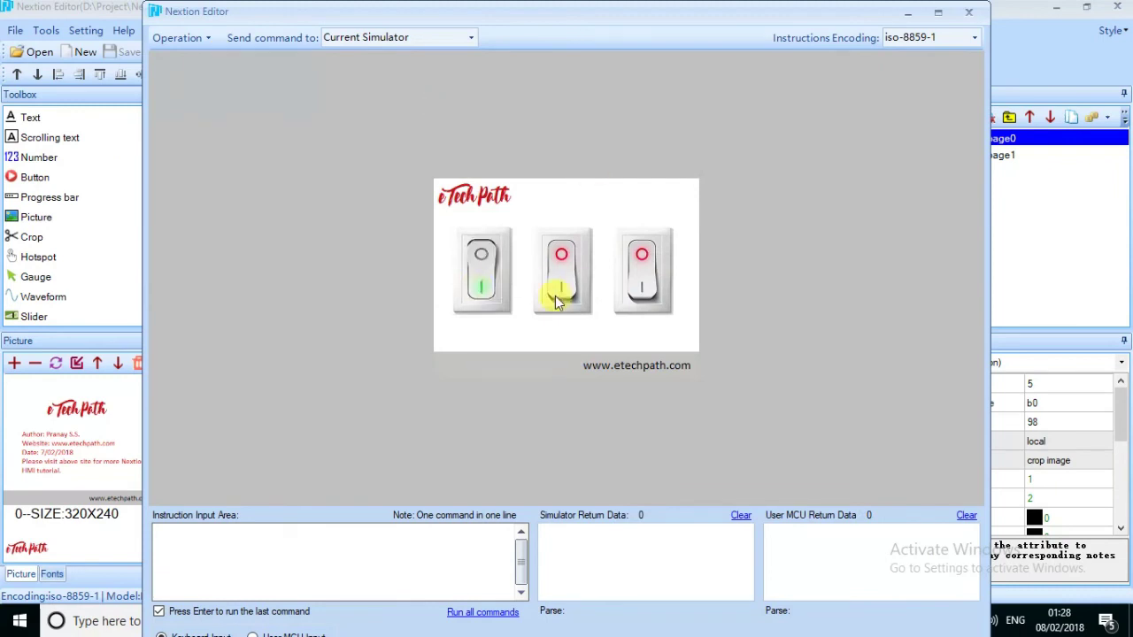
{"action": "left_click", "coordinate": [644, 299]}
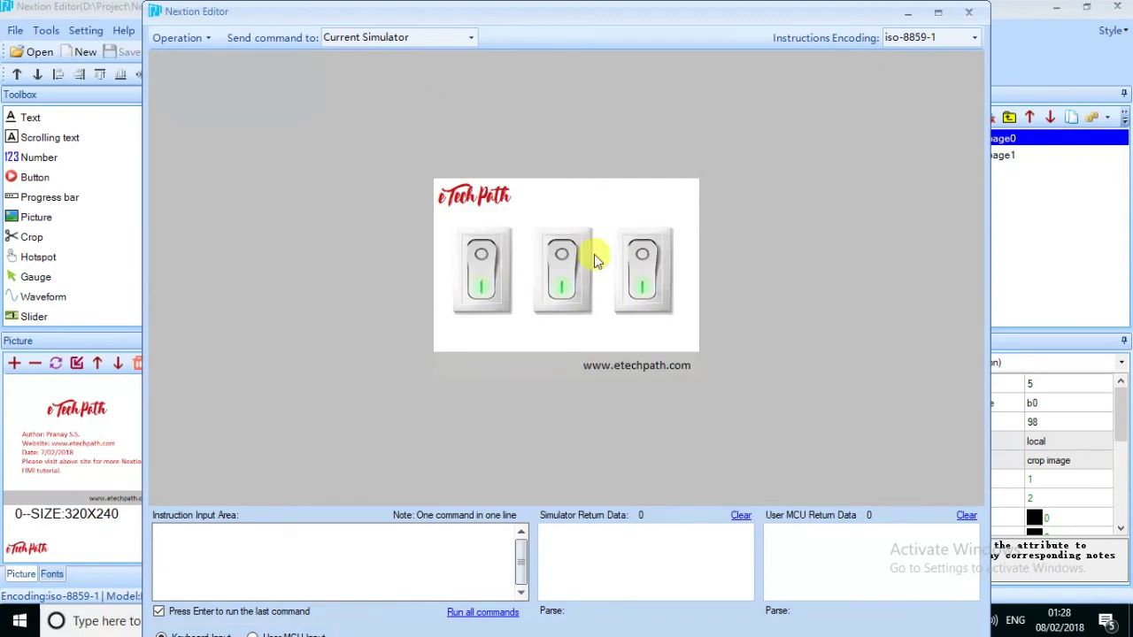
{"action": "left_click", "coordinate": [563, 258]}
{"action": "left_click", "coordinate": [480, 257]}
{"action": "left_click", "coordinate": [625, 259]}
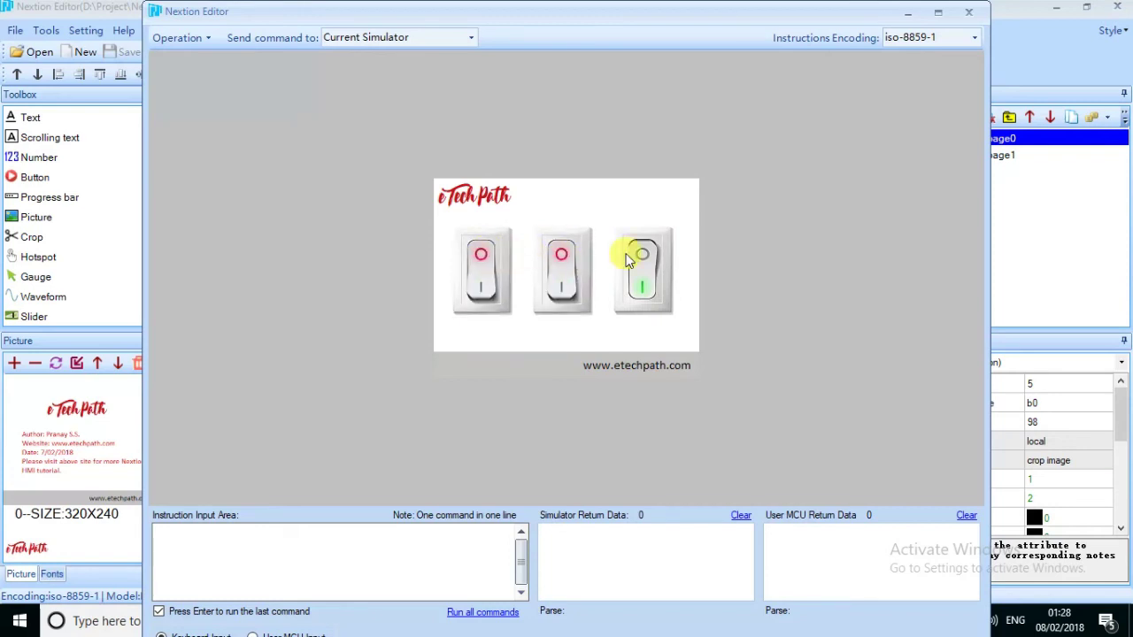
{"action": "left_click", "coordinate": [561, 258]}
{"action": "left_click", "coordinate": [482, 285]}
{"action": "left_click", "coordinate": [550, 285]}
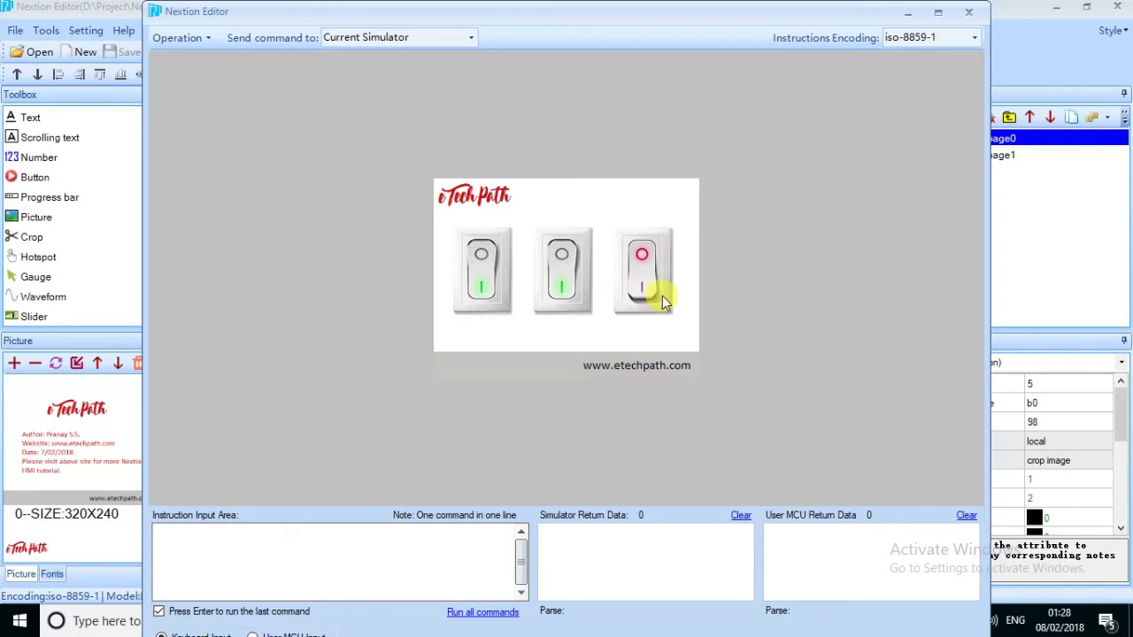
{"action": "left_click", "coordinate": [662, 295]}
- Test the logo buttons in the simulator by going from page0 to page1 and back twice
{"action": "left_click", "coordinate": [474, 198]}
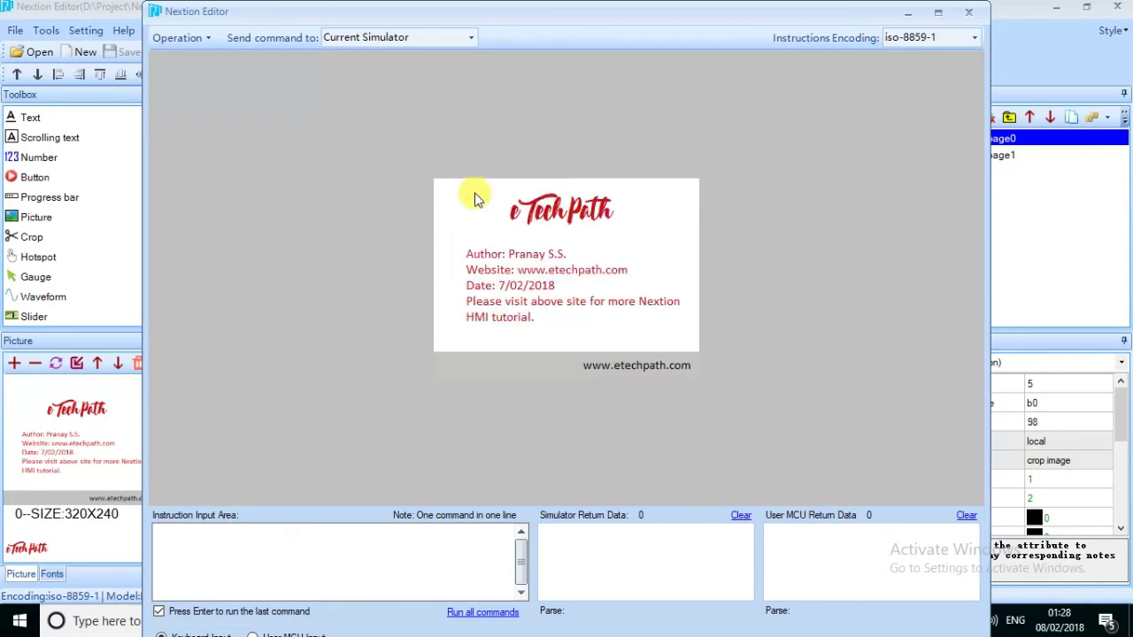
{"action": "left_click", "coordinate": [567, 217]}
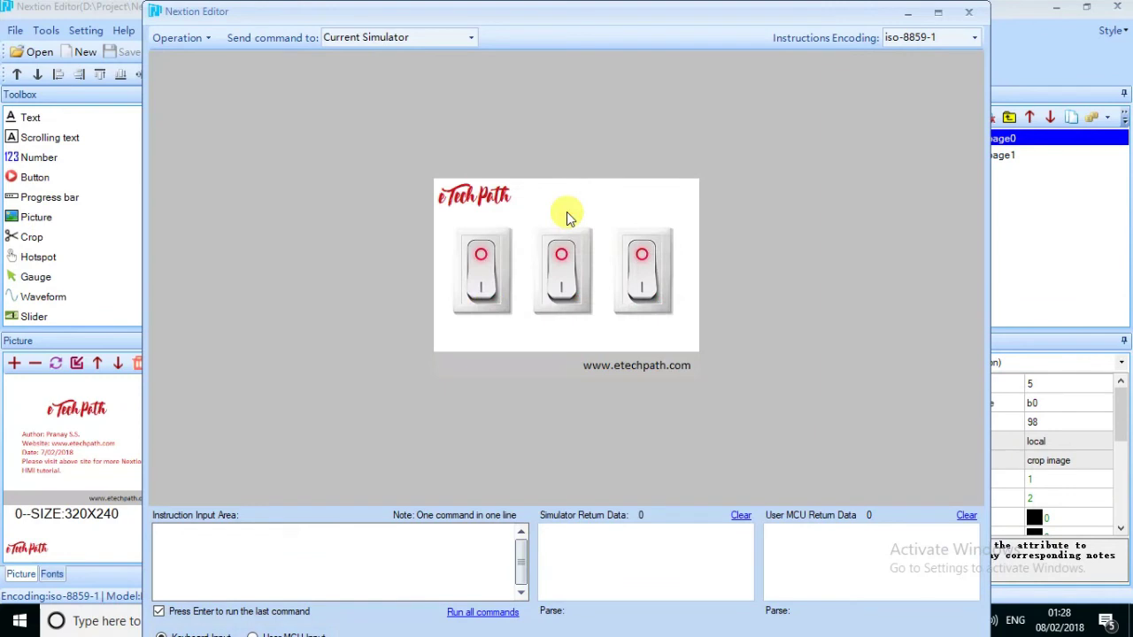
{"action": "left_click", "coordinate": [475, 199]}
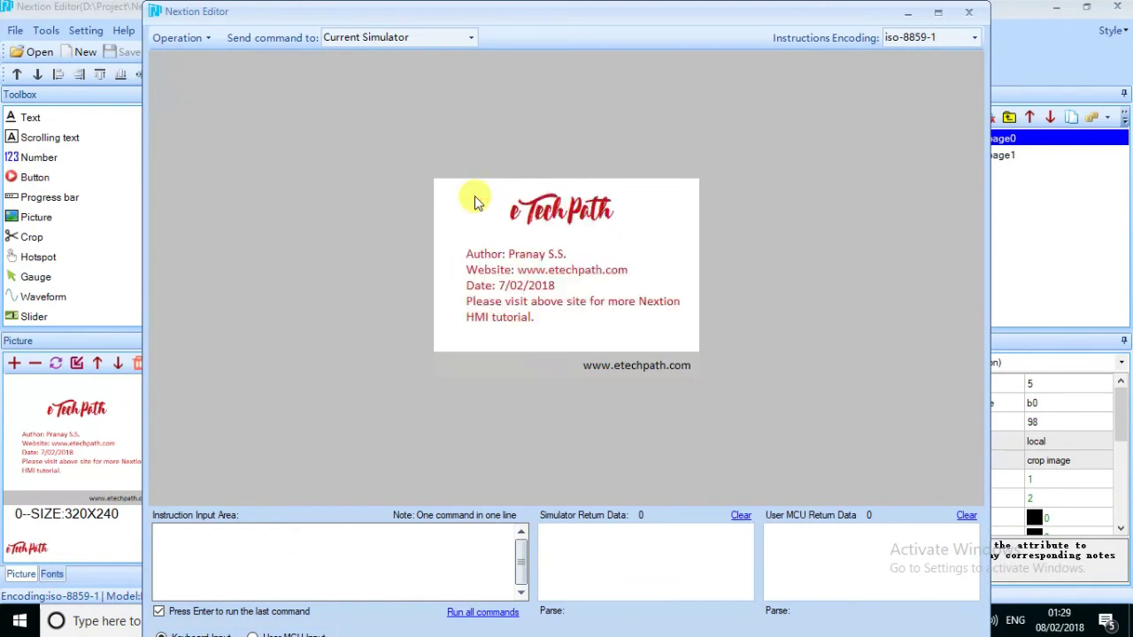
{"action": "left_click", "coordinate": [573, 215]}
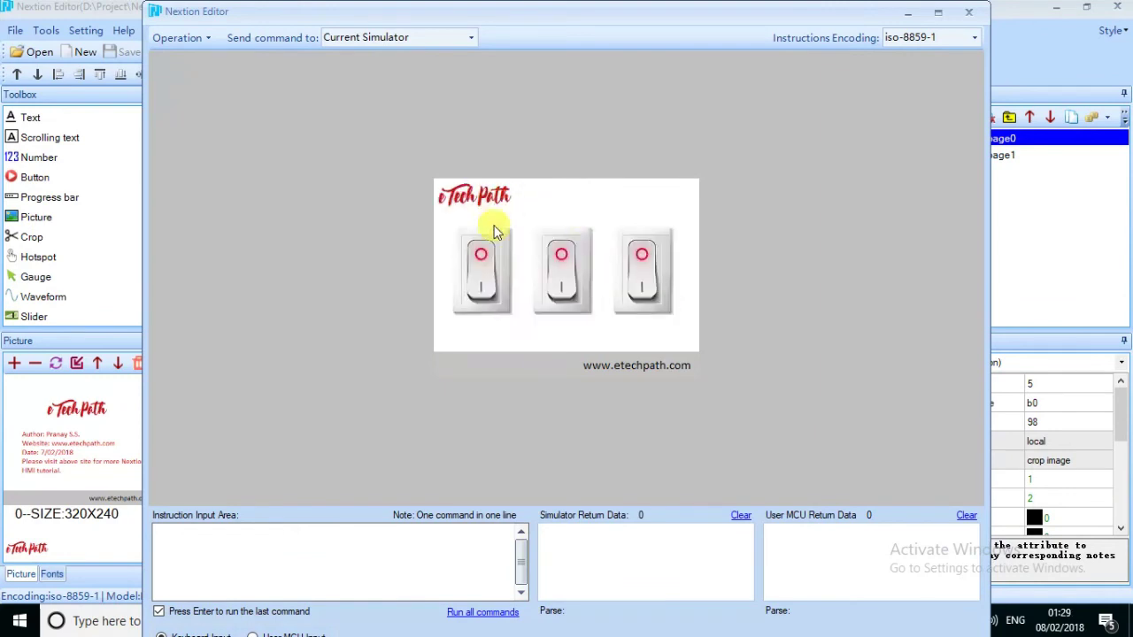
- Turn on all three switches in the simulator one after another and close the simulator
{"action": "left_click", "coordinate": [481, 286]}
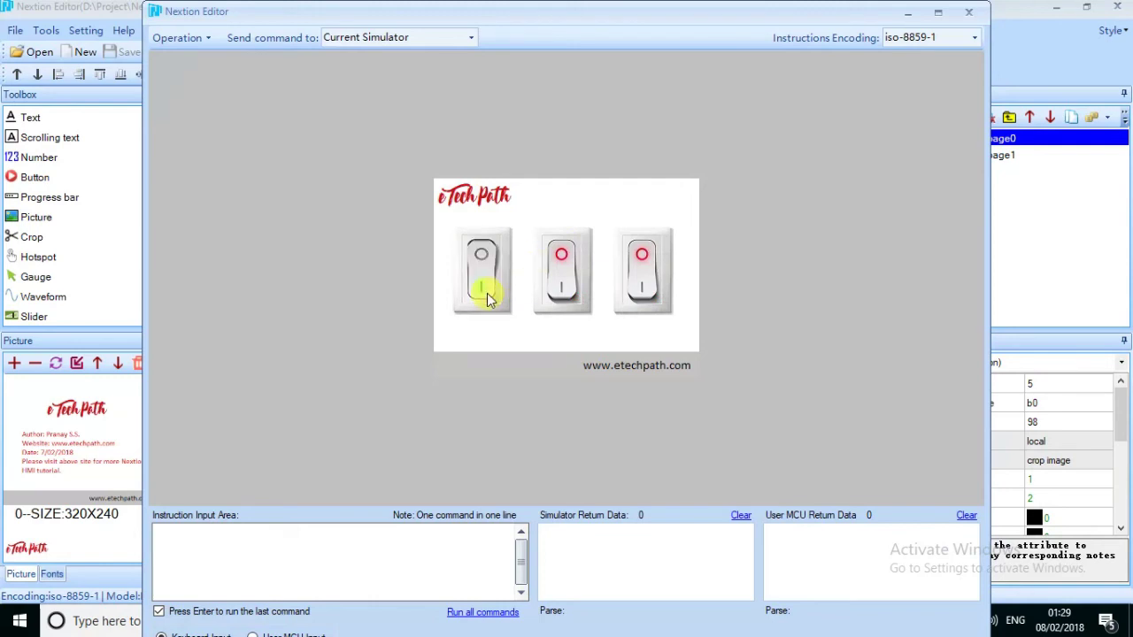
{"action": "left_click", "coordinate": [553, 288]}
{"action": "left_click", "coordinate": [642, 294]}
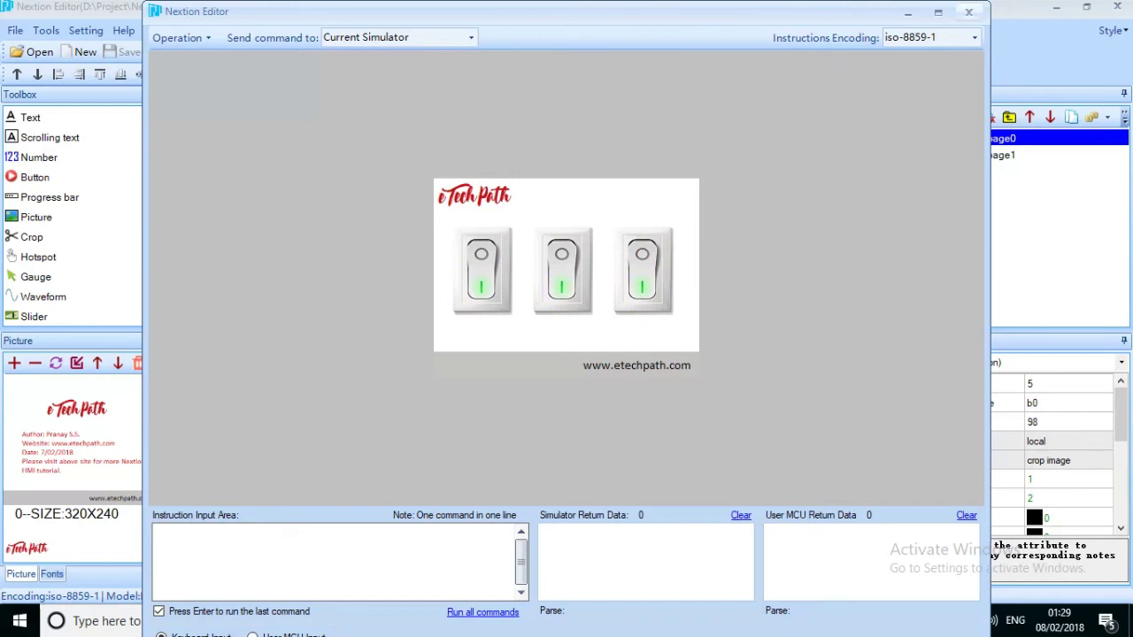
{"action": "left_click", "coordinate": [973, 16]}
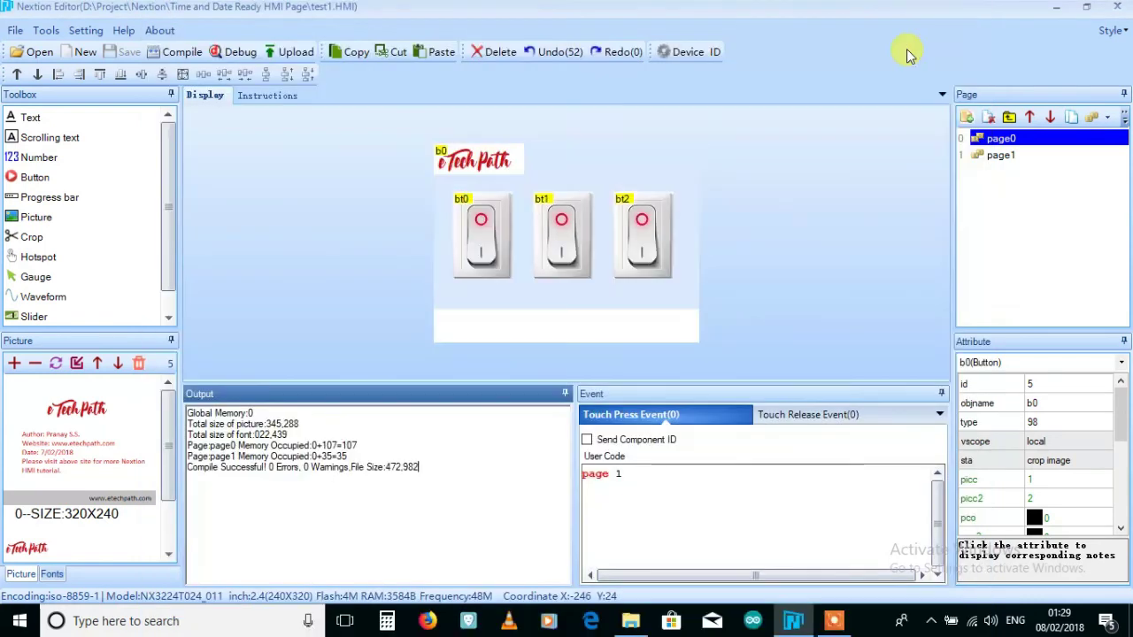
- Enable Send Component ID in the Touch Press Event of switches bt0, bt1 and bt2, and recompile the project
{"action": "left_click", "coordinate": [587, 189]}
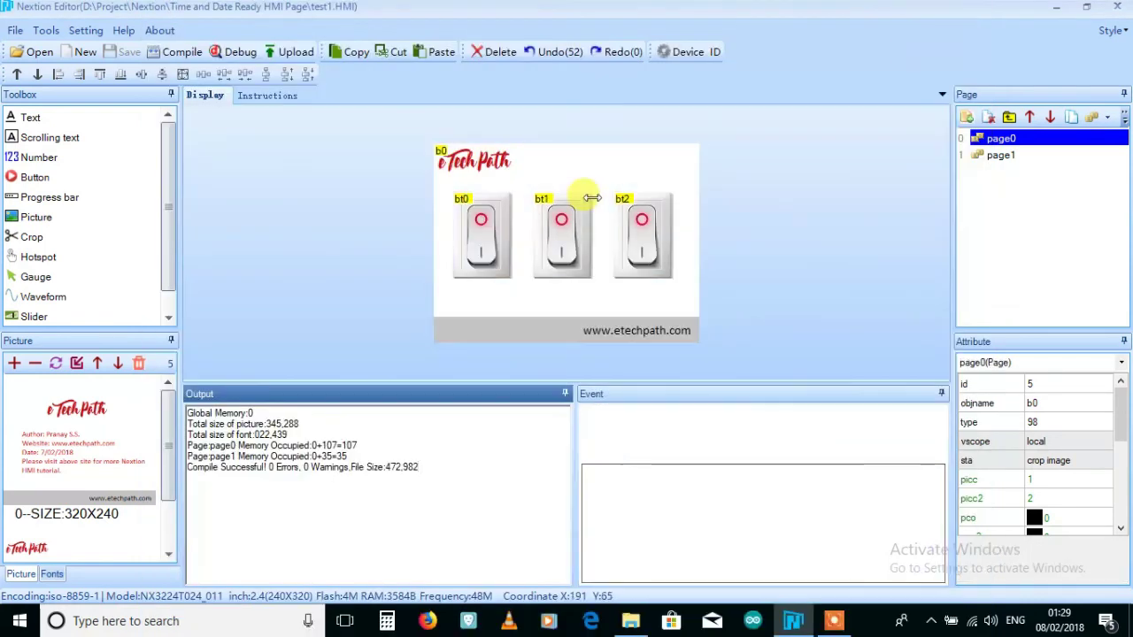
{"action": "left_click", "coordinate": [489, 247]}
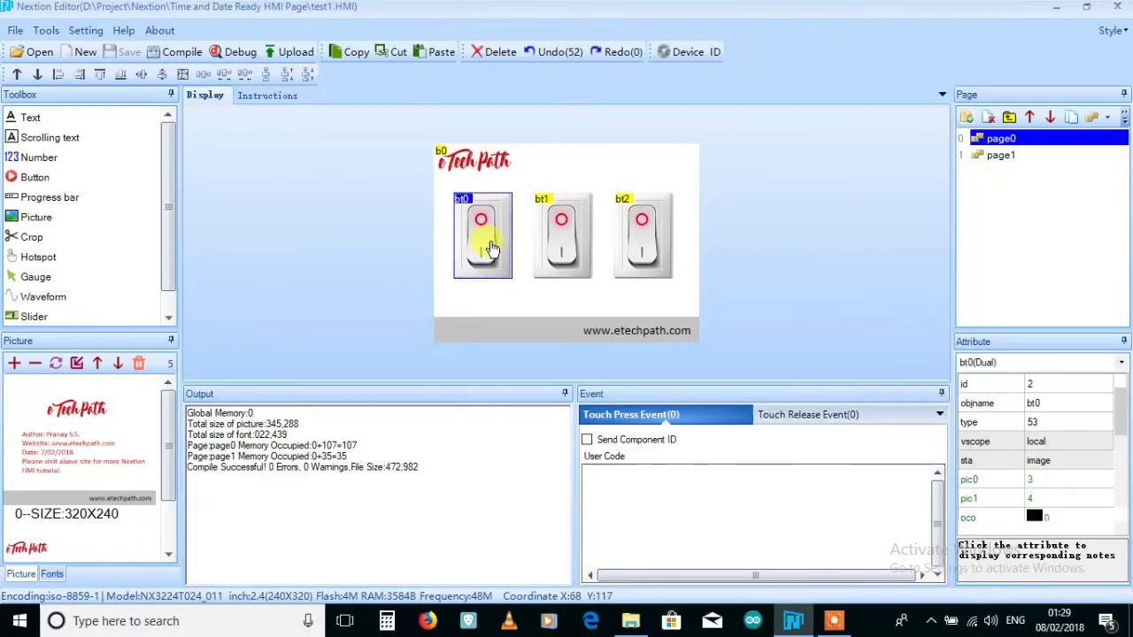
{"action": "left_click", "coordinate": [588, 439]}
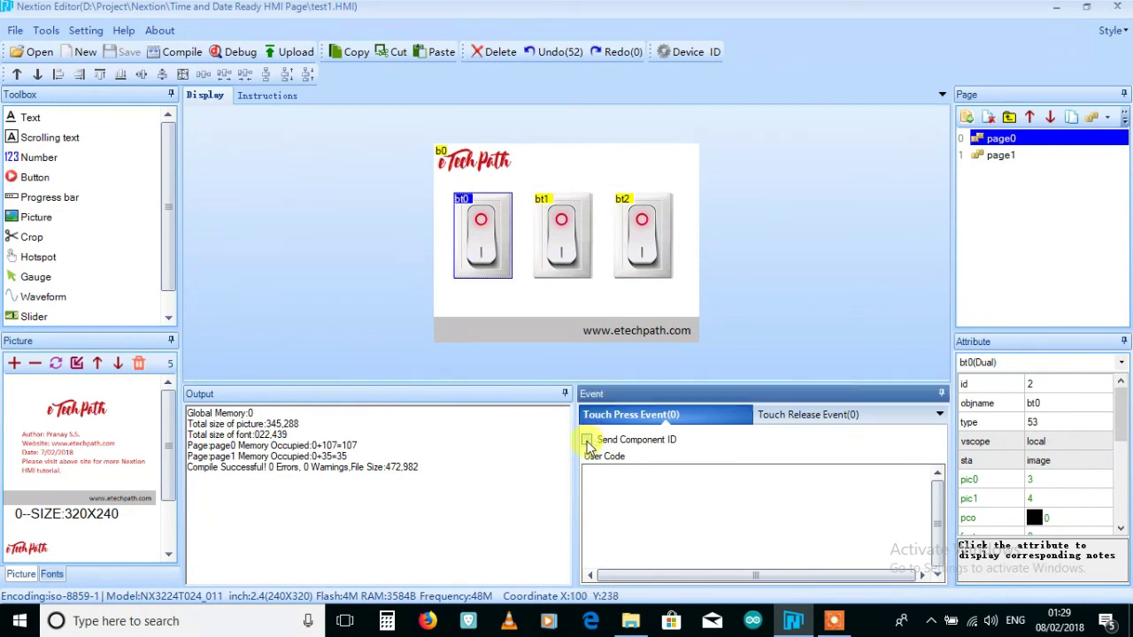
{"action": "left_click", "coordinate": [569, 262]}
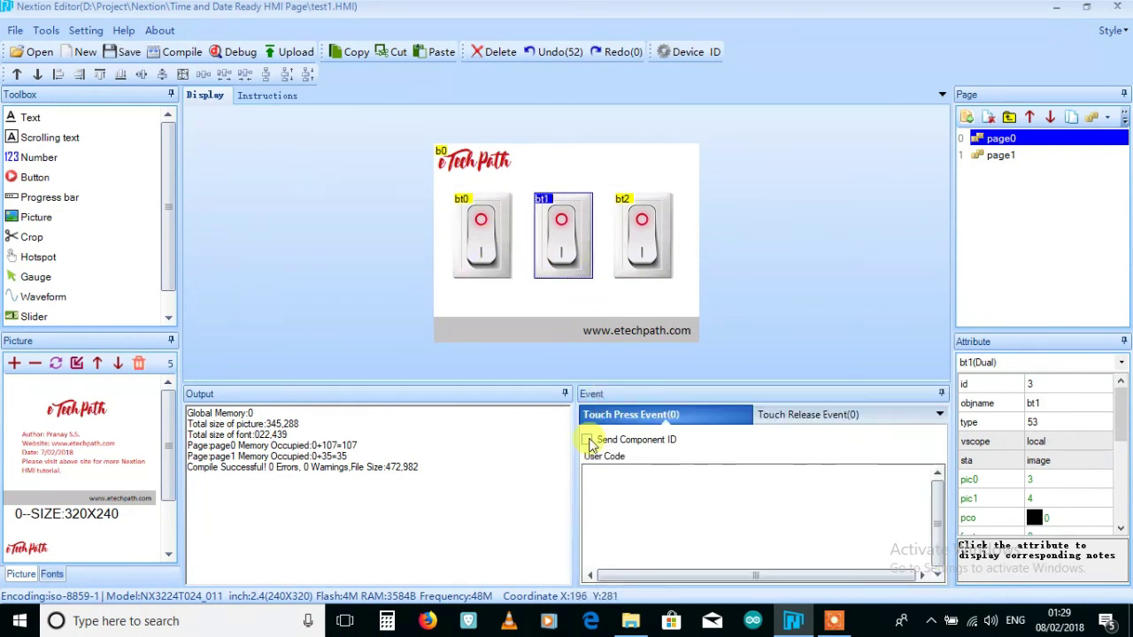
{"action": "left_click", "coordinate": [646, 247]}
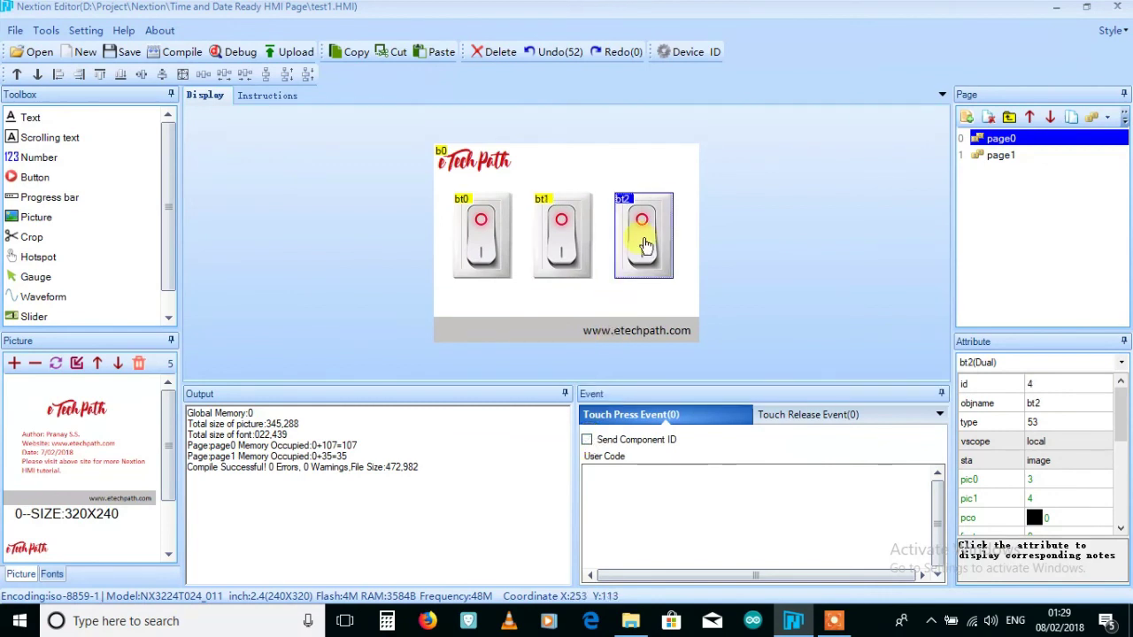
{"action": "left_click", "coordinate": [586, 440]}
{"action": "left_click", "coordinate": [181, 53]}
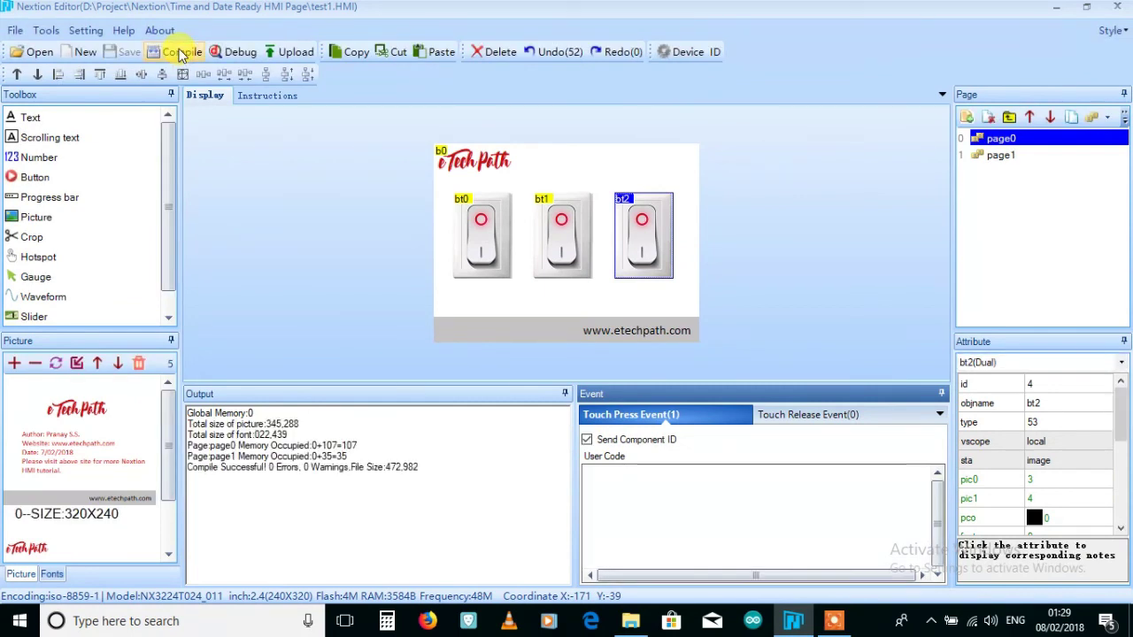
- Run the recompiled project in the debug simulator and turn on switches bt0, bt1 and bt2 one after another
{"action": "left_click", "coordinate": [246, 53]}
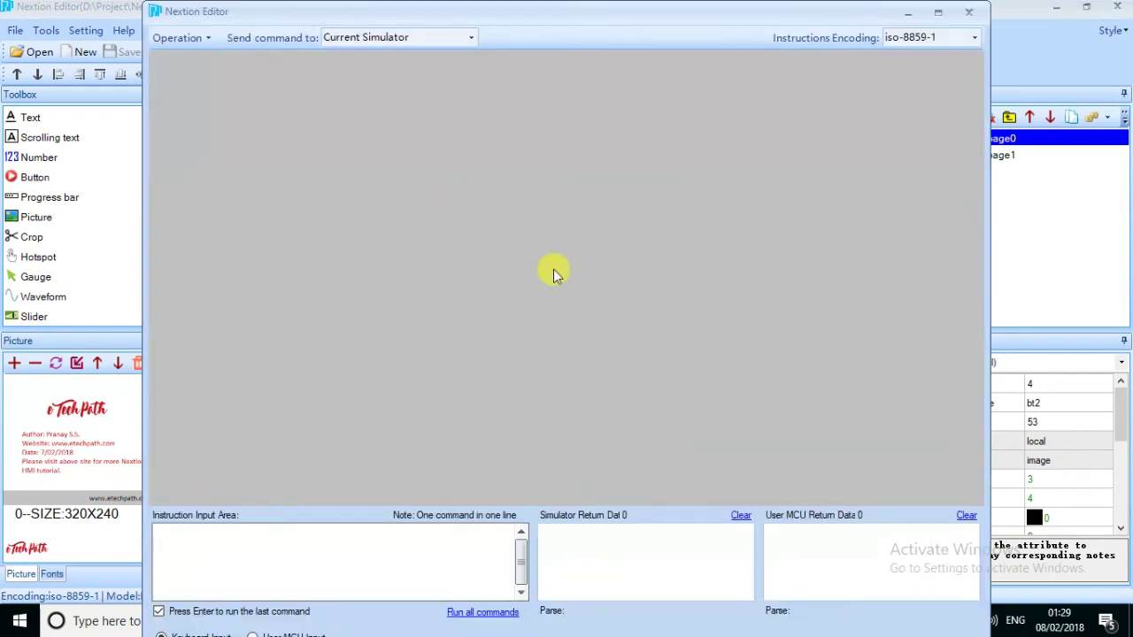
{"action": "left_click", "coordinate": [478, 292]}
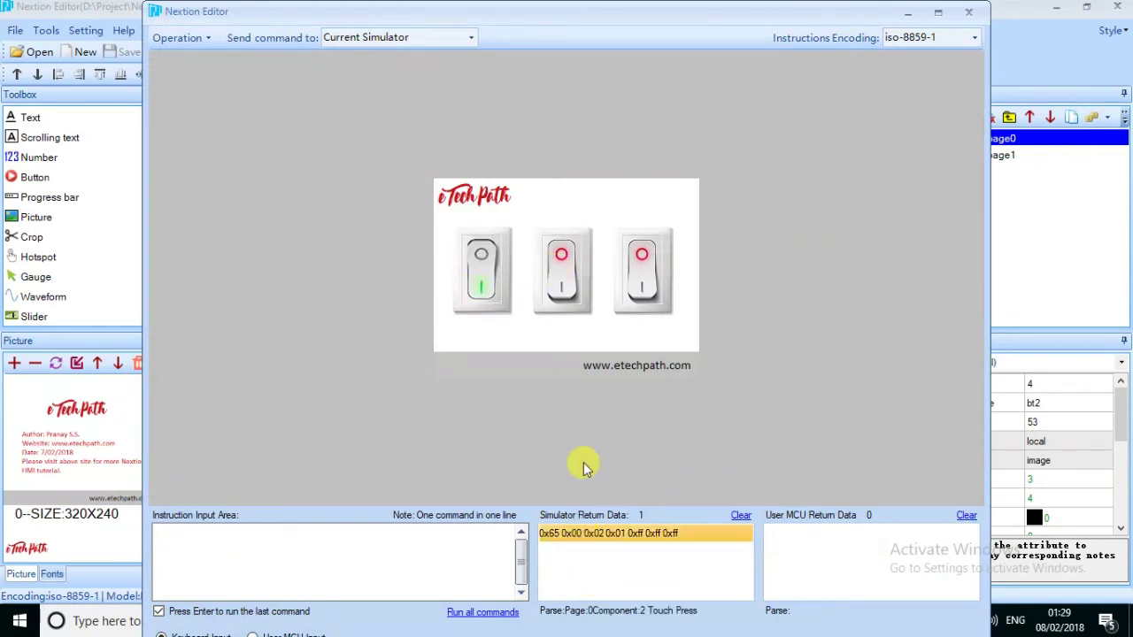
{"action": "left_click", "coordinate": [556, 281]}
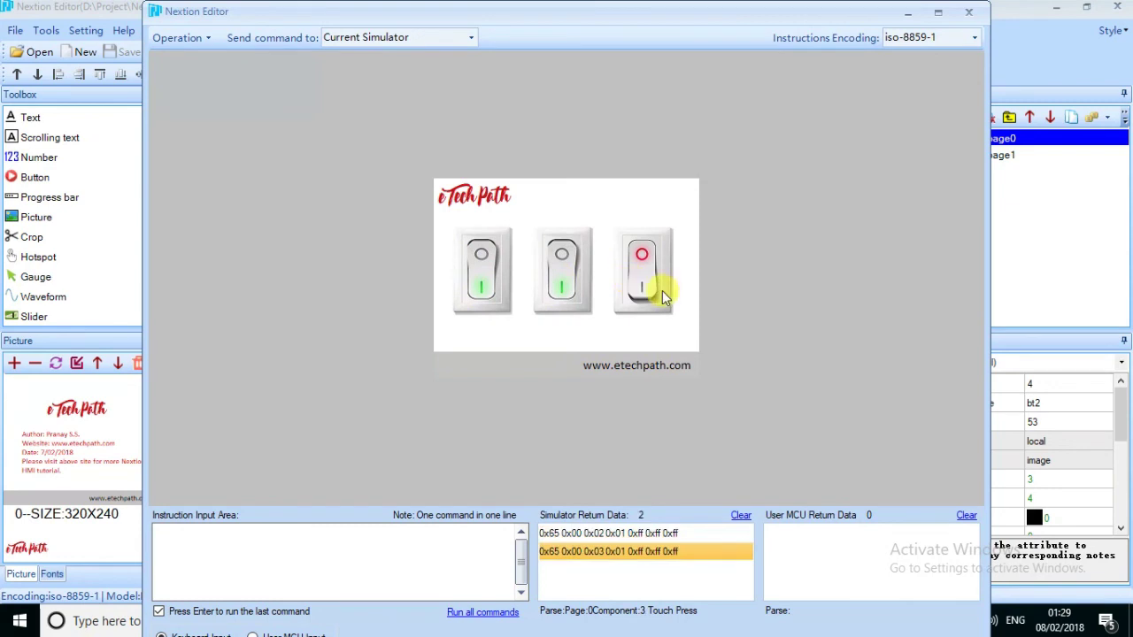
{"action": "left_click", "coordinate": [635, 298]}
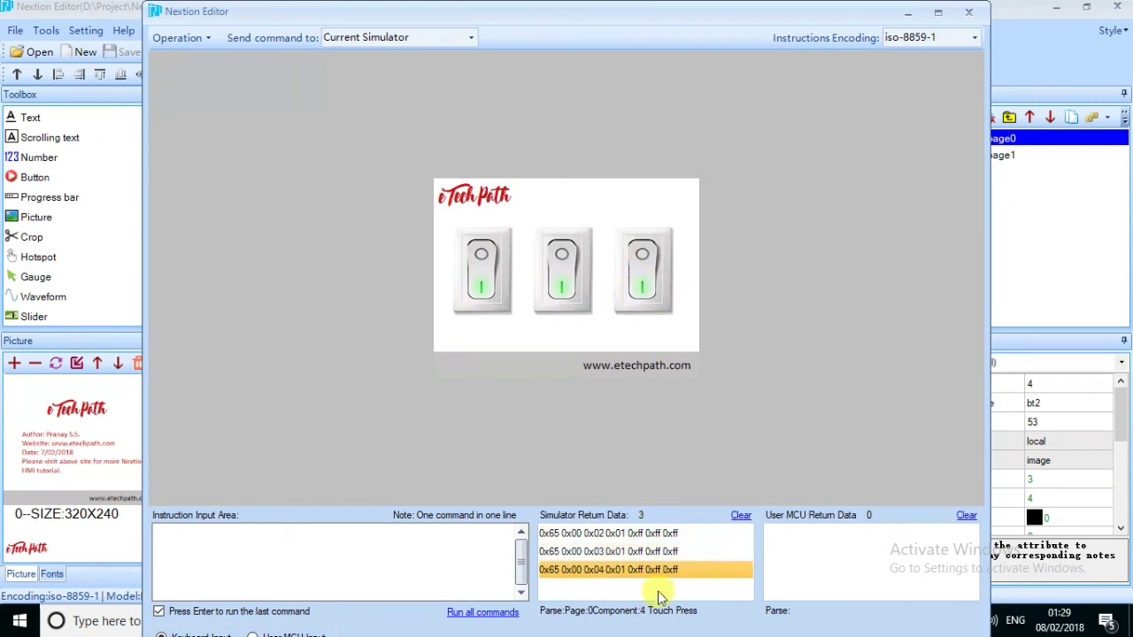
- Inspect the parsed meaning of each of the three touch press entries in the simulator return data
{"action": "left_click", "coordinate": [575, 533]}
{"action": "left_click", "coordinate": [576, 551]}
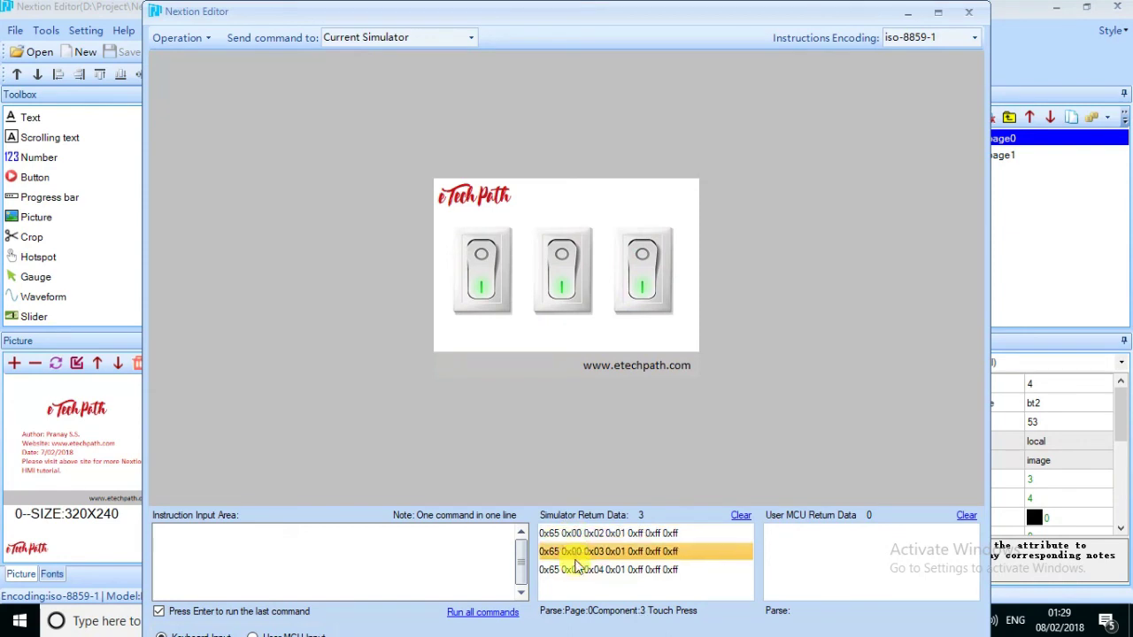
{"action": "left_click", "coordinate": [580, 571]}
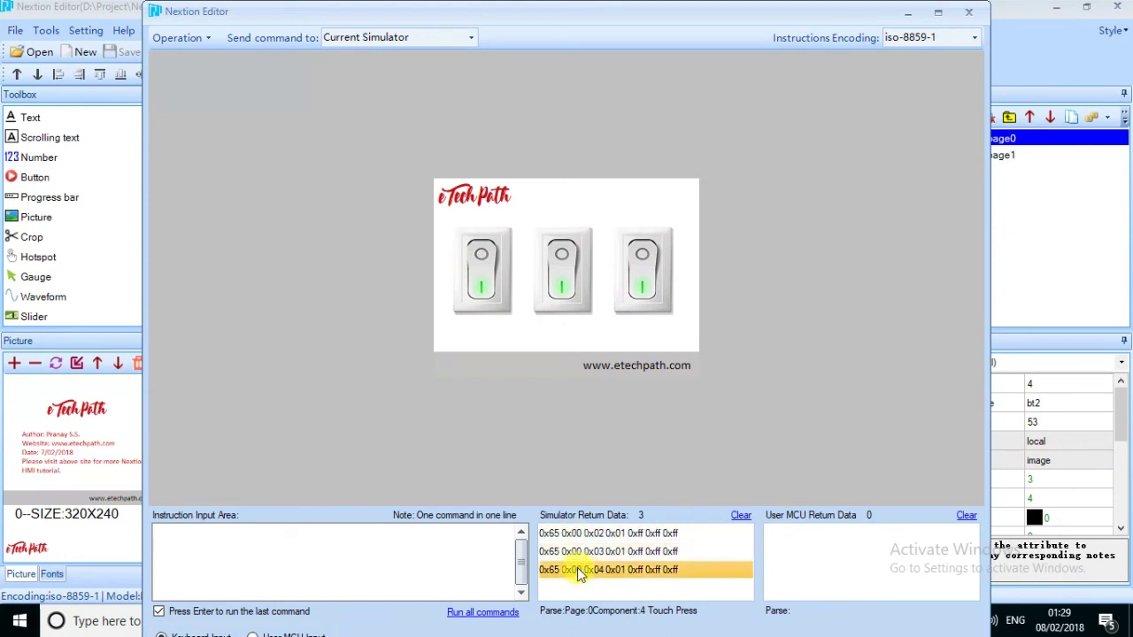
- Turn off the three simulated switches in reverse order, from bt2 to bt0, to send their component IDs again
{"action": "left_click", "coordinate": [640, 259]}
{"action": "left_click", "coordinate": [563, 253]}
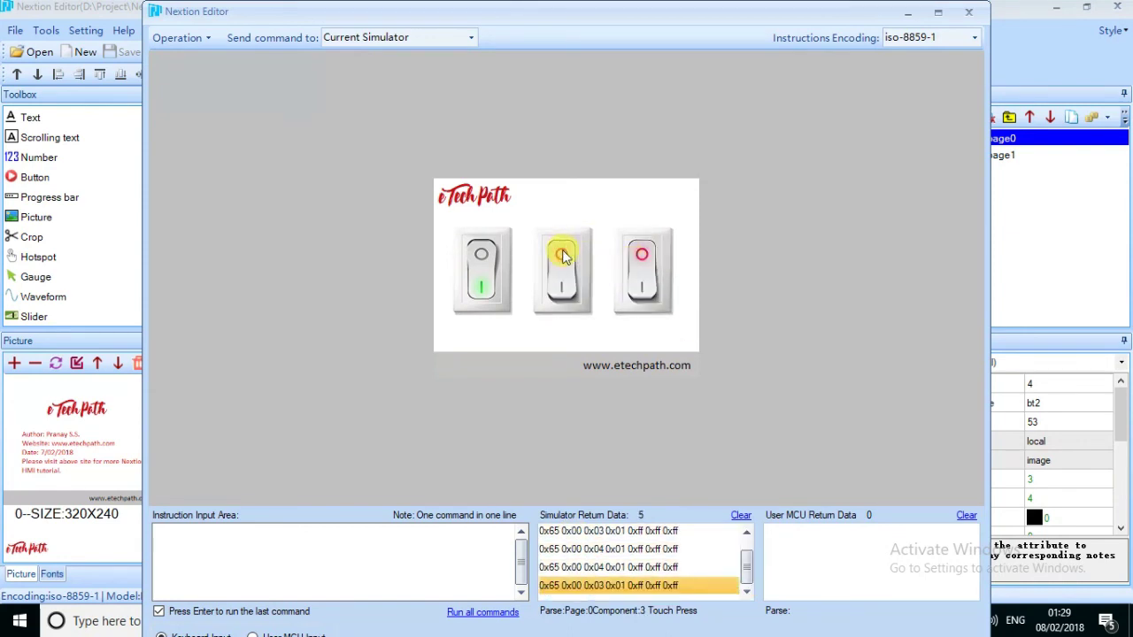
{"action": "left_click", "coordinate": [479, 256]}
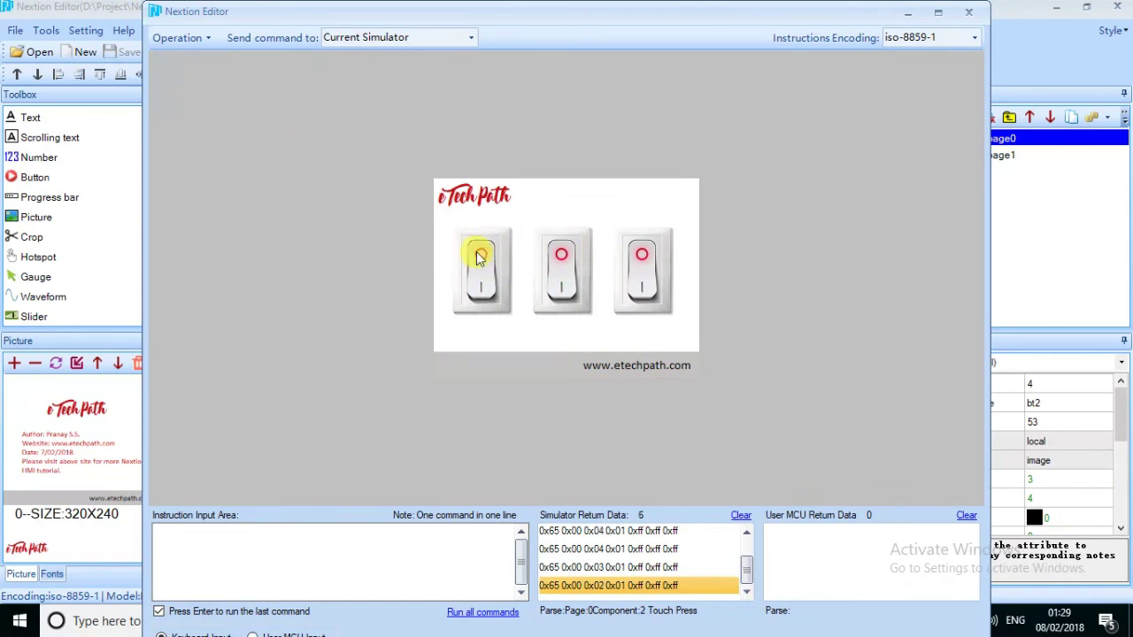
- Turn switch bt0 on again and use the logo buttons to go to page1 and back to page0
{"action": "left_click", "coordinate": [484, 292]}
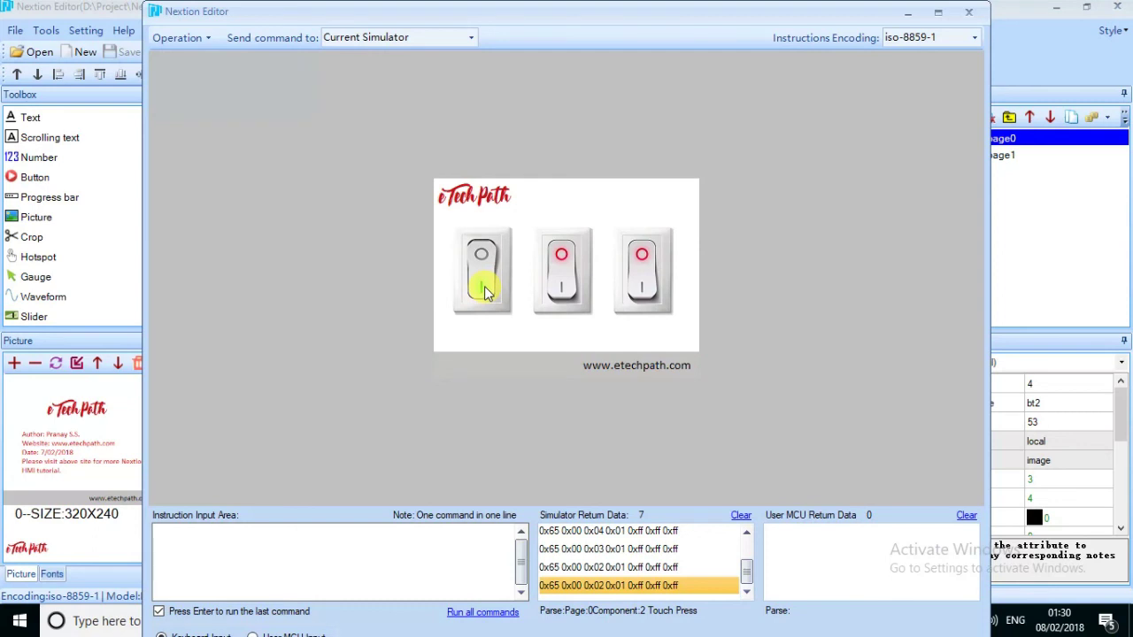
{"action": "left_click", "coordinate": [491, 198]}
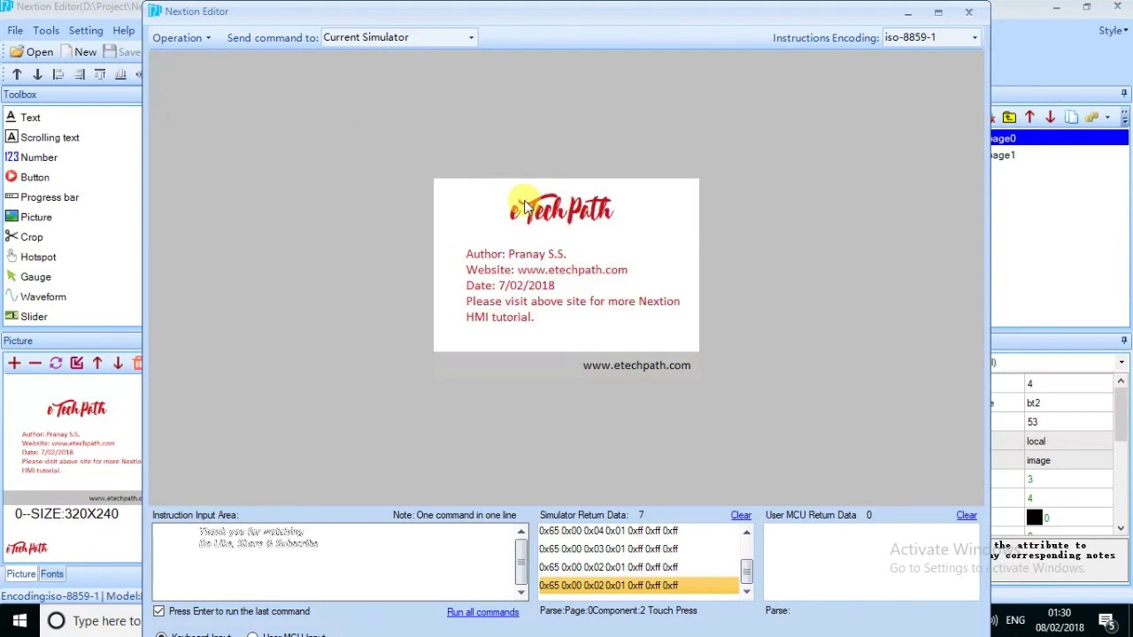
{"action": "left_click", "coordinate": [575, 215]}
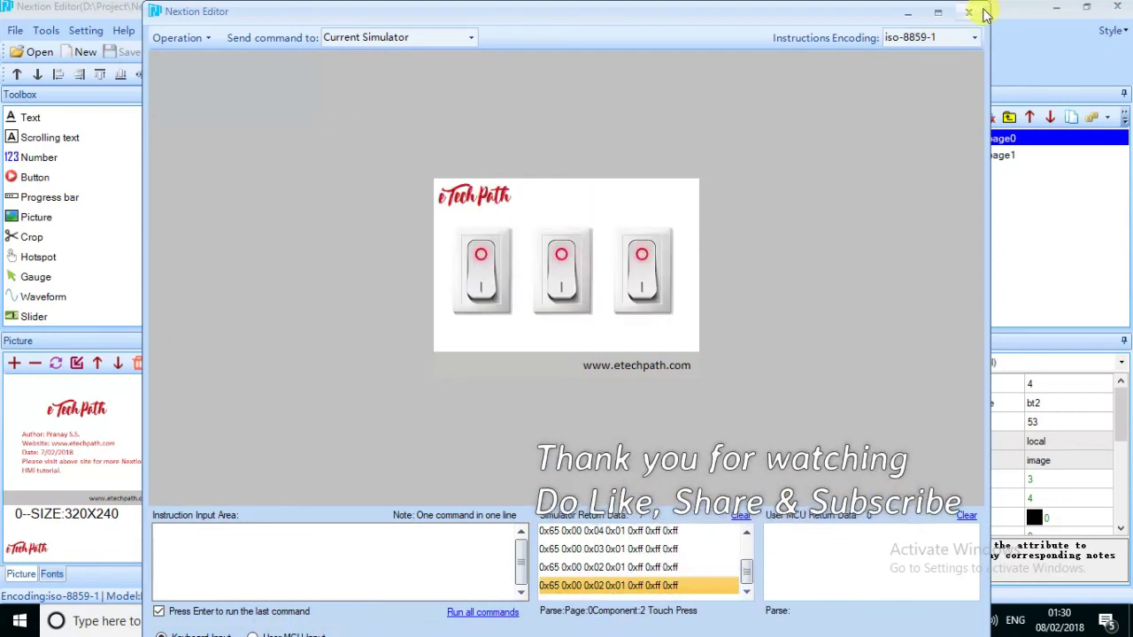